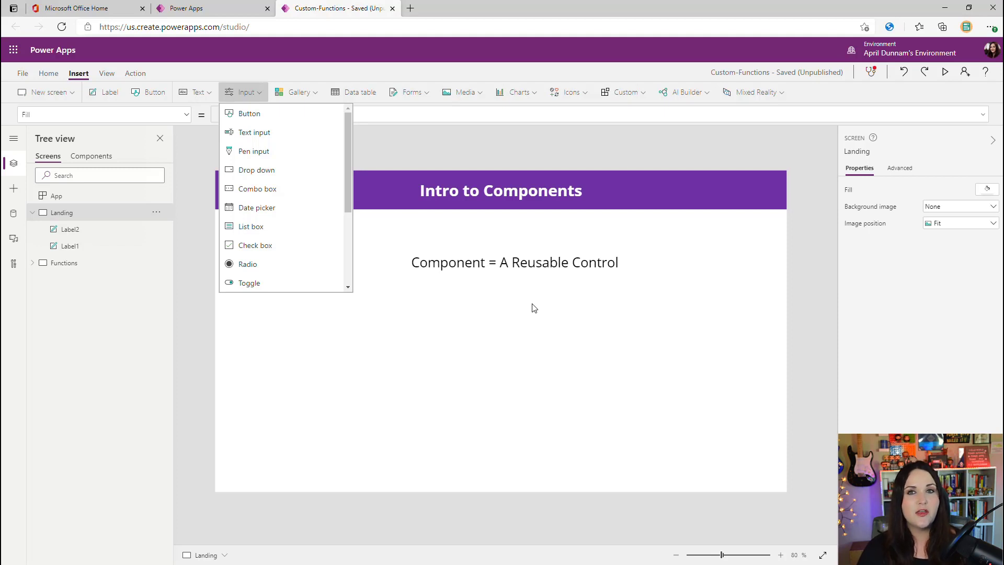
# Insert a thin rectangle as a line along the lower edge of the Landing screen's purple header
pyautogui.click(404, 270)
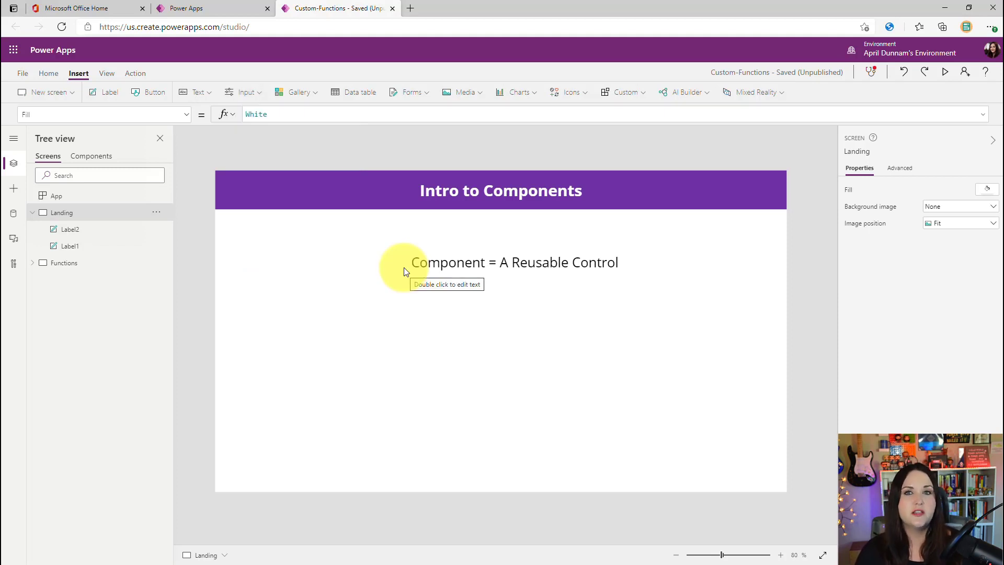
pyautogui.click(353, 199)
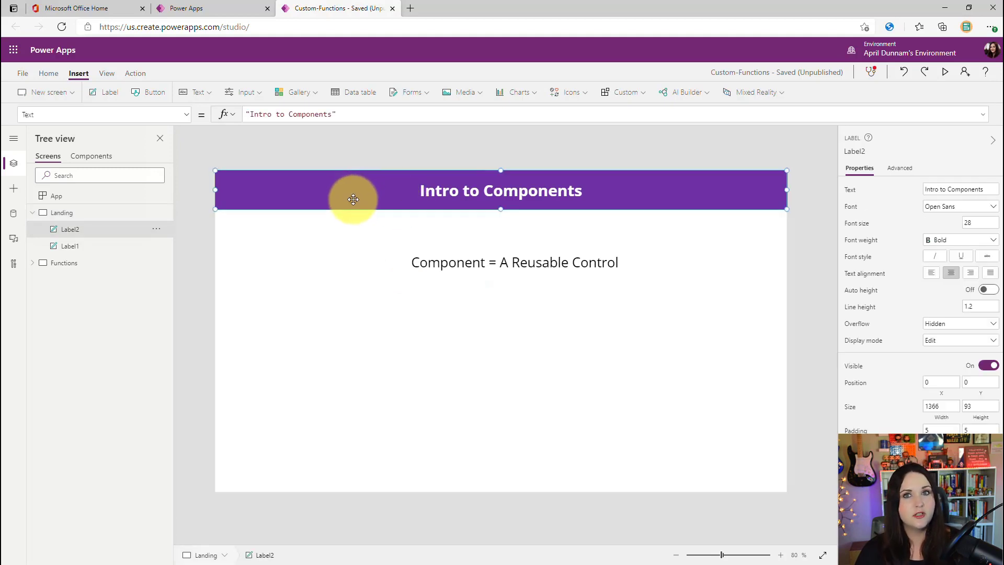
pyautogui.click(570, 95)
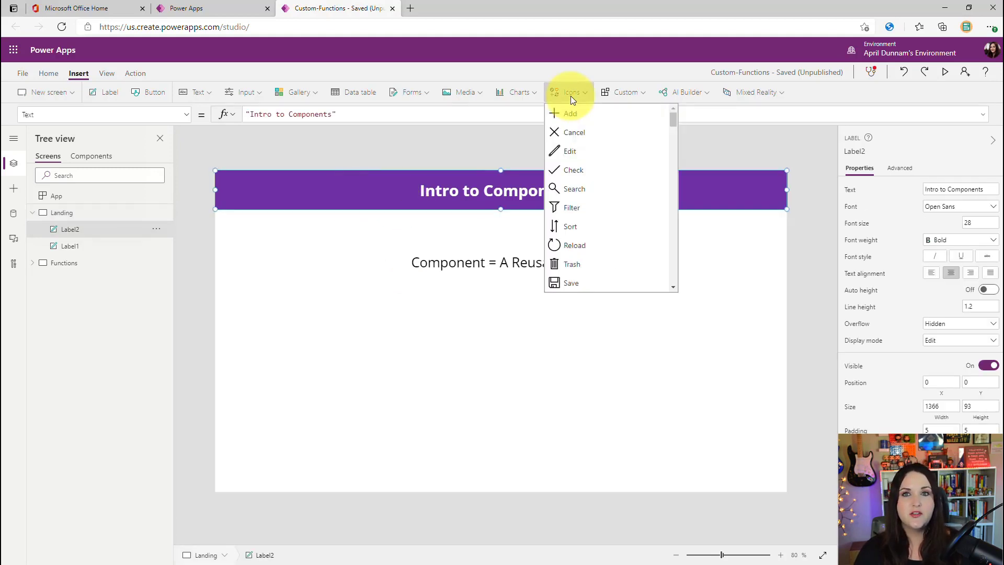
pyautogui.moveTo(673, 124); pyautogui.dragTo(674, 346)
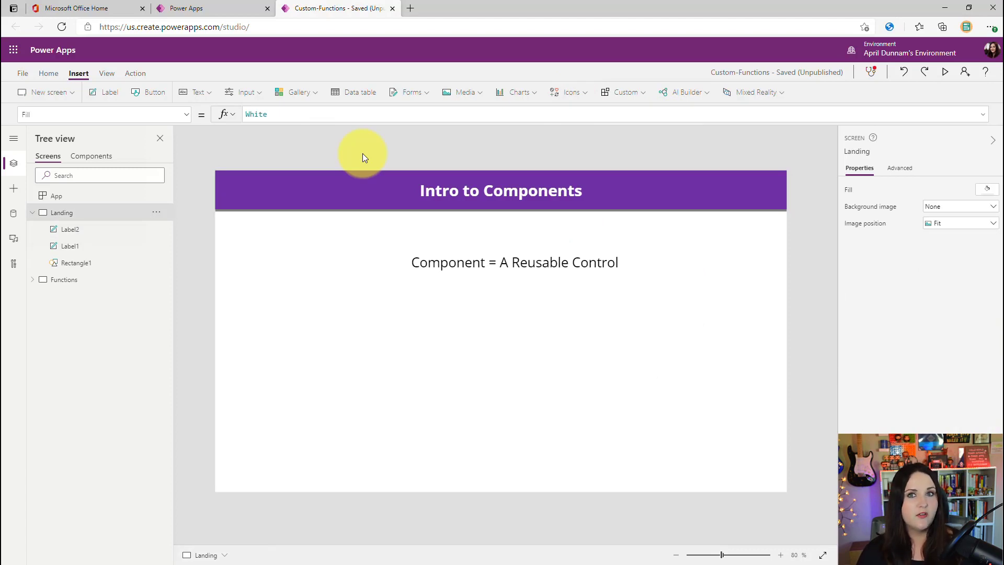
# Add a white Add icon at the right end of the Landing header, at about X 1240, Y 14
pyautogui.click(572, 92)
pyautogui.scroll(10, 602, 172)
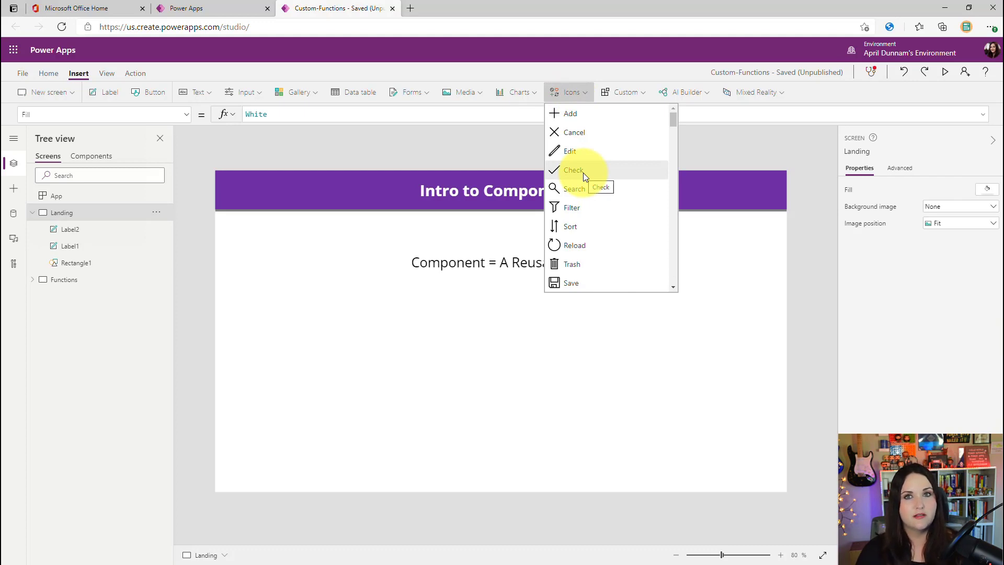
pyautogui.click(607, 118)
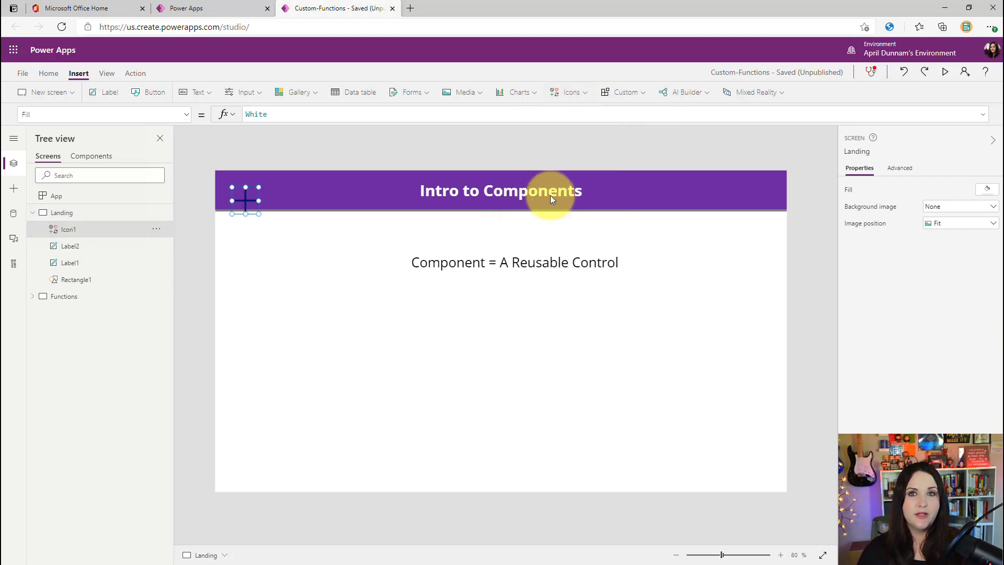
pyautogui.click(960, 370)
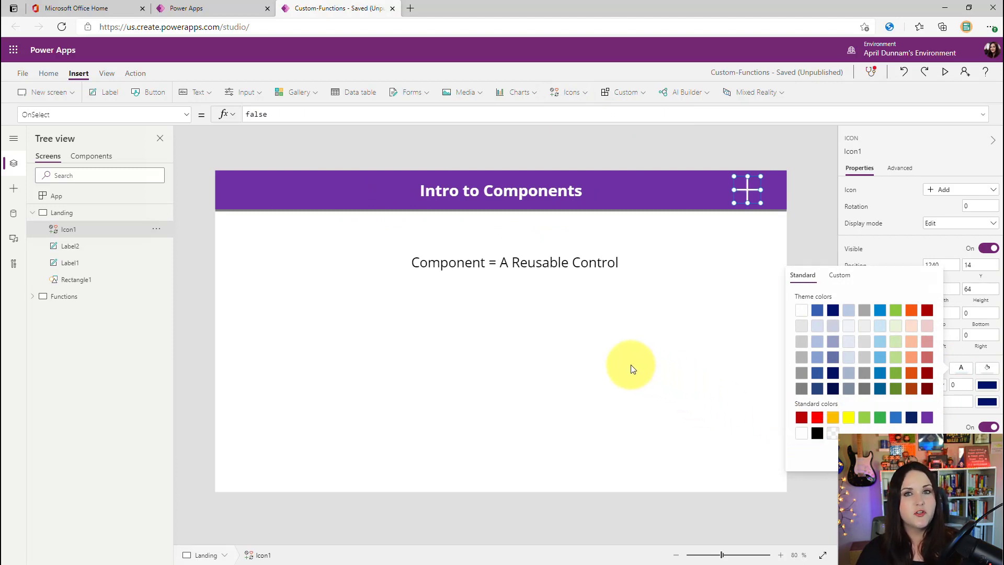
# Add a white Home icon at the left end of the Landing header, at about X 40, Y 17
pyautogui.click(572, 92)
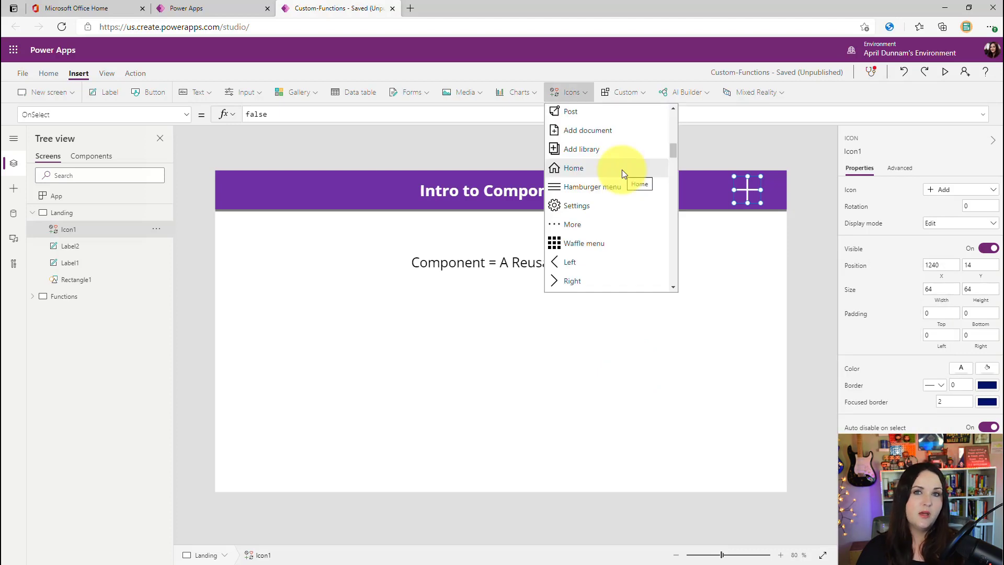
pyautogui.click(623, 169)
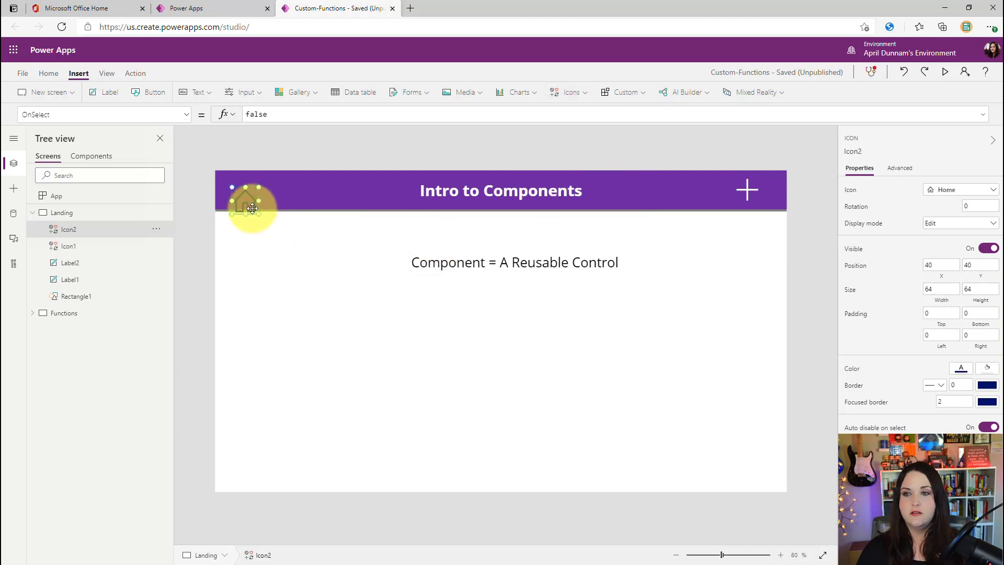
pyautogui.click(803, 435)
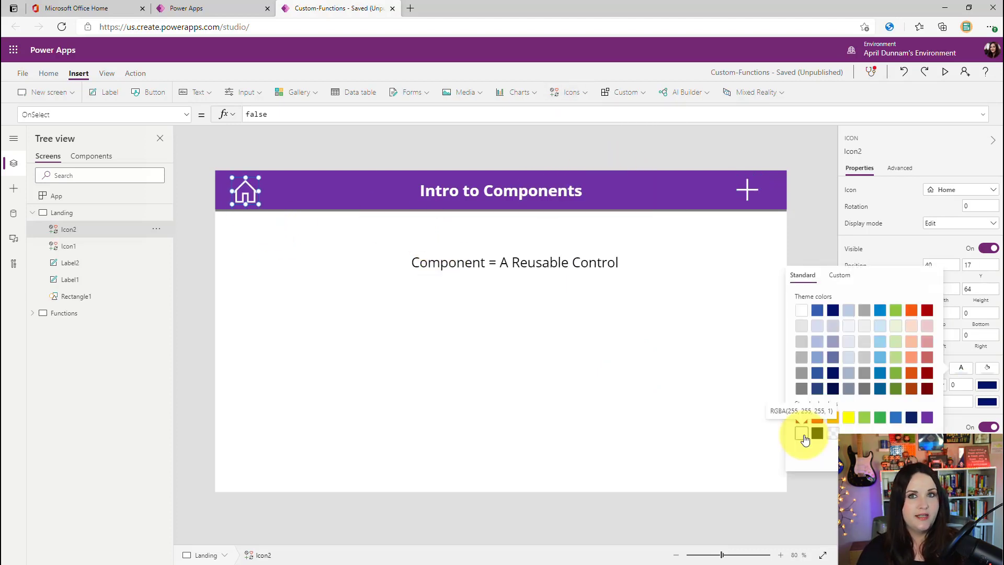
pyautogui.click(438, 386)
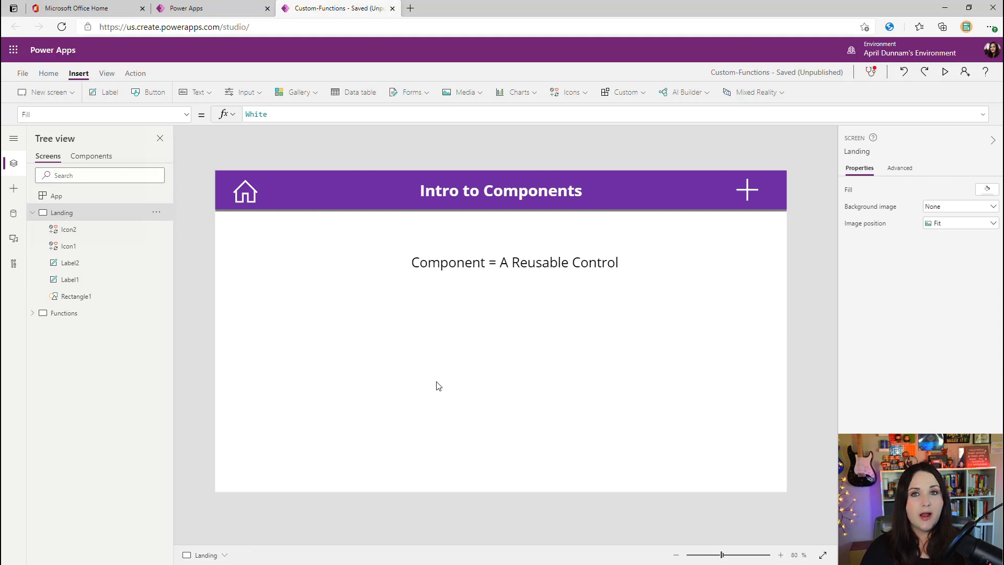
# Copy the header's two icons, title label and rectangle from the Landing screen to the Functions screen
pyautogui.click(78, 231)
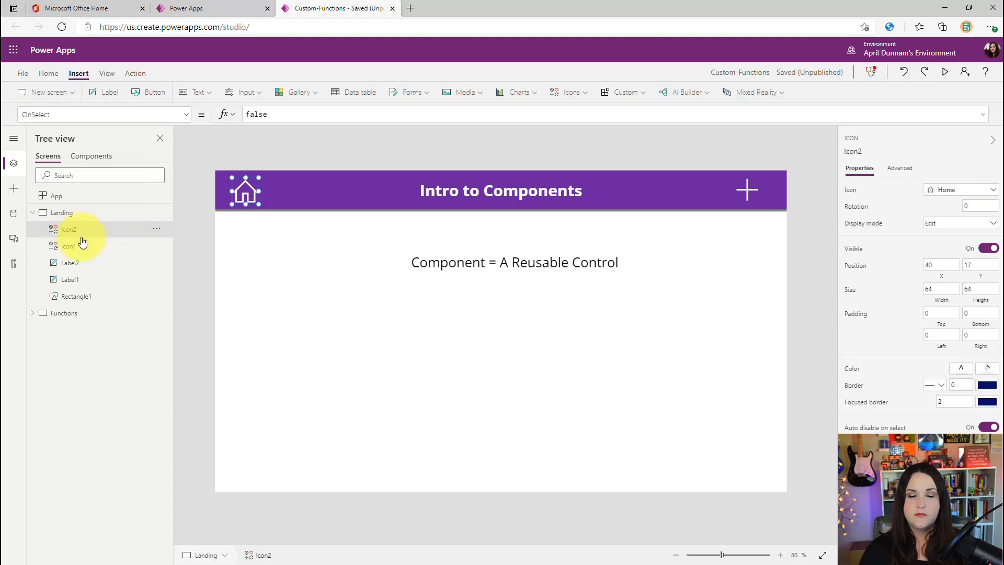
pyautogui.keyDown('ctrl'); pyautogui.click(78, 246); pyautogui.keyUp('ctrl')
pyautogui.keyDown('ctrl'); pyautogui.click(85, 268); pyautogui.keyUp('ctrl')
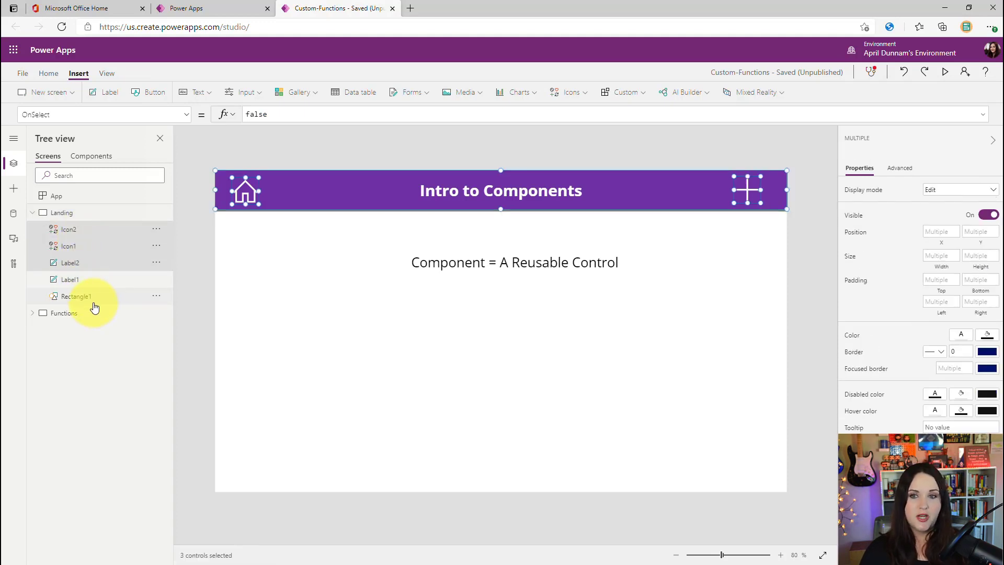
pyautogui.keyDown('ctrl'); pyautogui.click(90, 297); pyautogui.keyUp('ctrl')
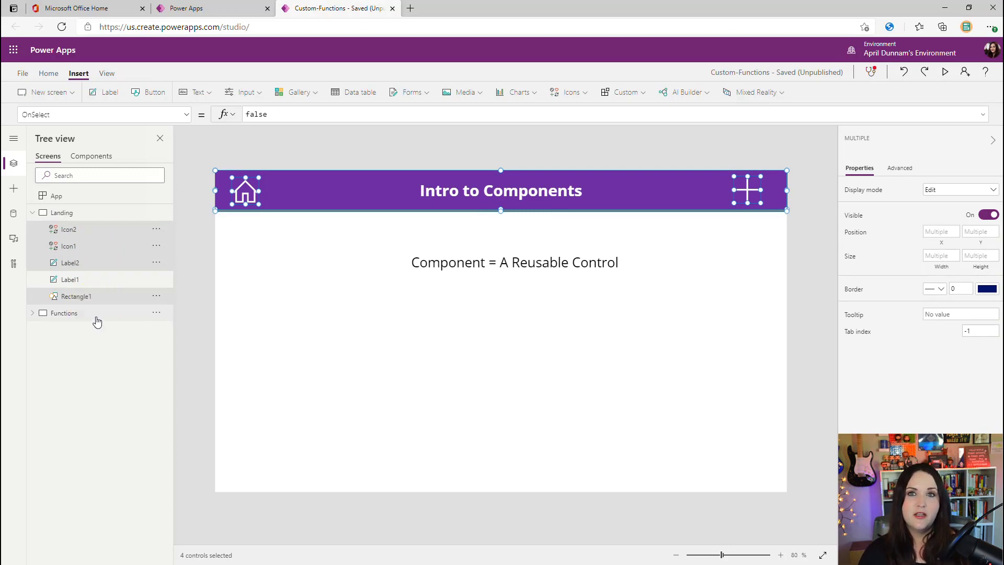
pyautogui.rightClick(138, 252)
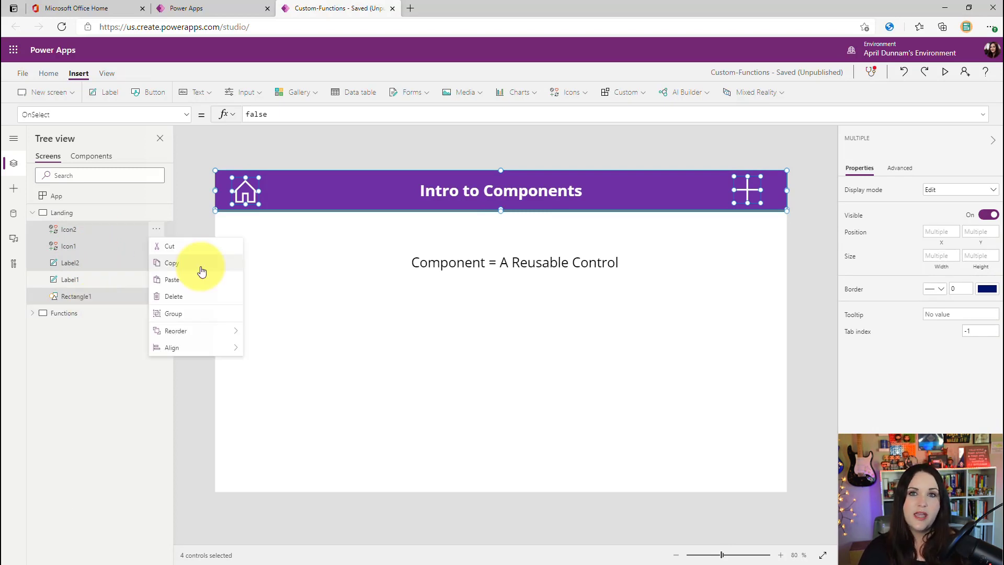
pyautogui.click(199, 266)
pyautogui.click(111, 317)
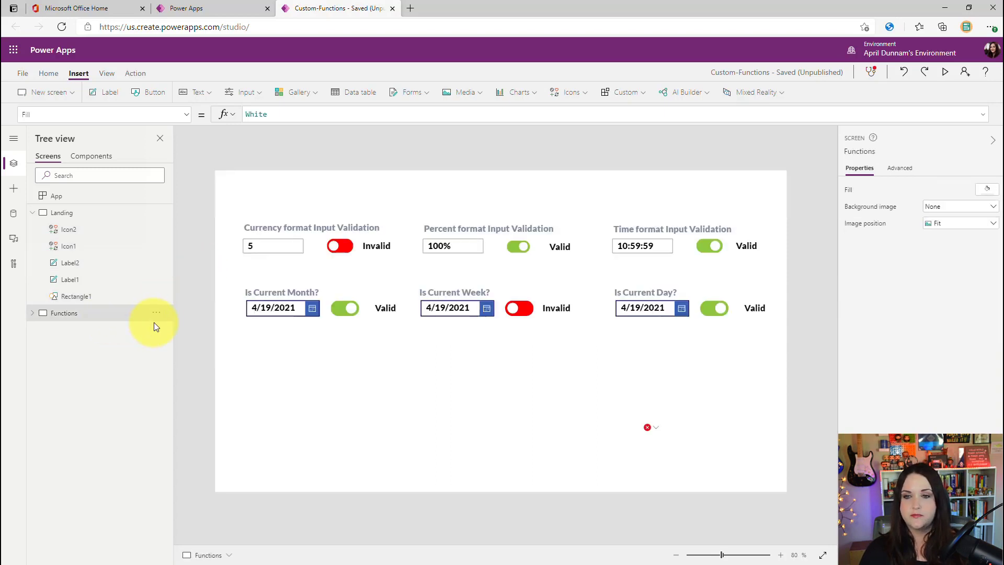
pyautogui.hotkey('ctrl', 'v')
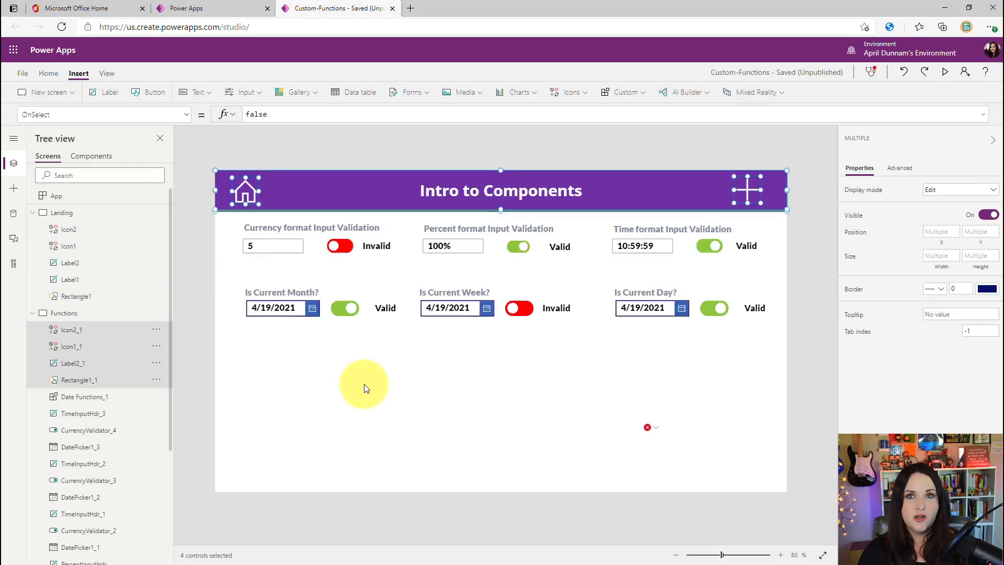
pyautogui.click(366, 388)
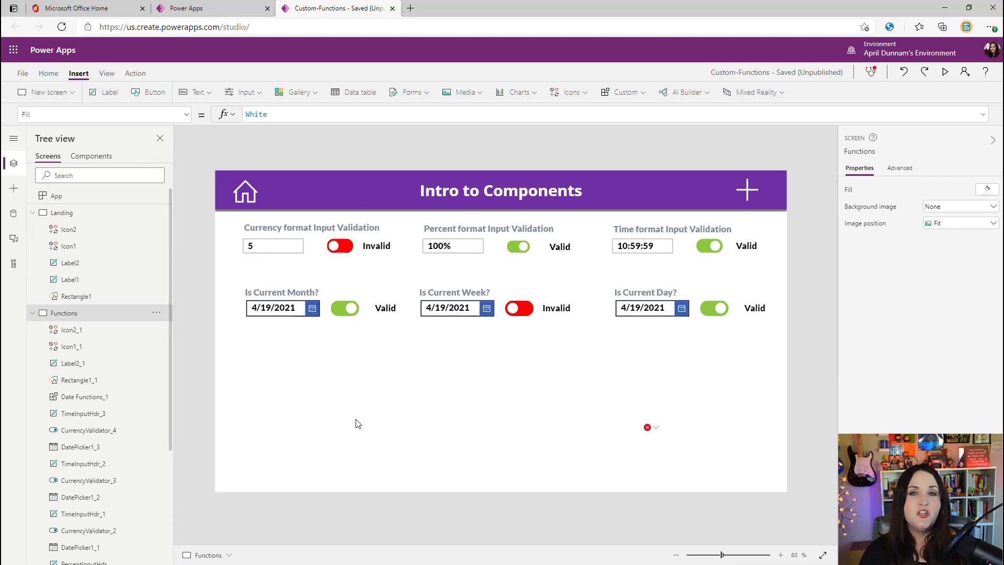
# Change the fill of the Functions screen's header label to the blue theme color and save the app
pyautogui.click(298, 183)
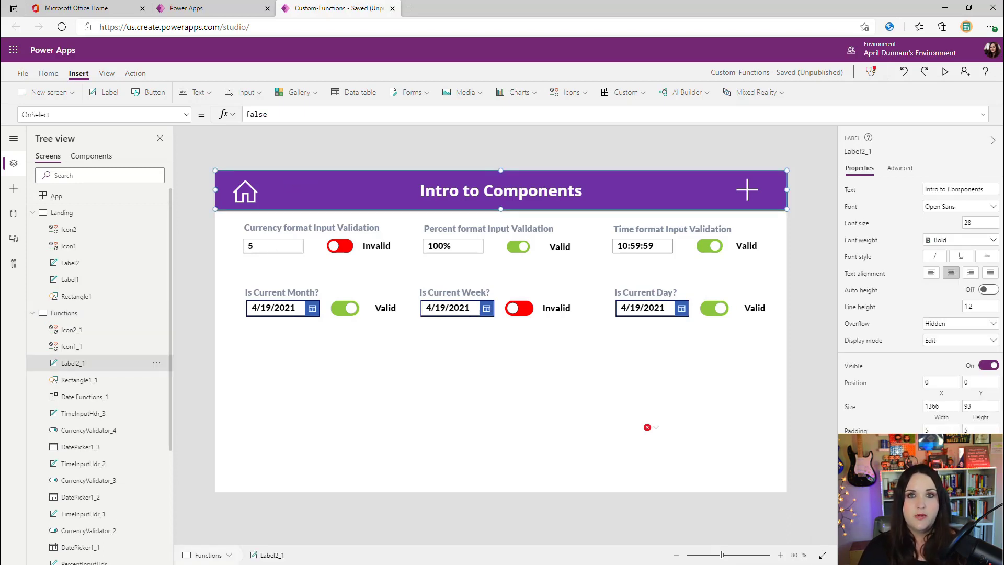
pyautogui.click(987, 478)
pyautogui.click(843, 401)
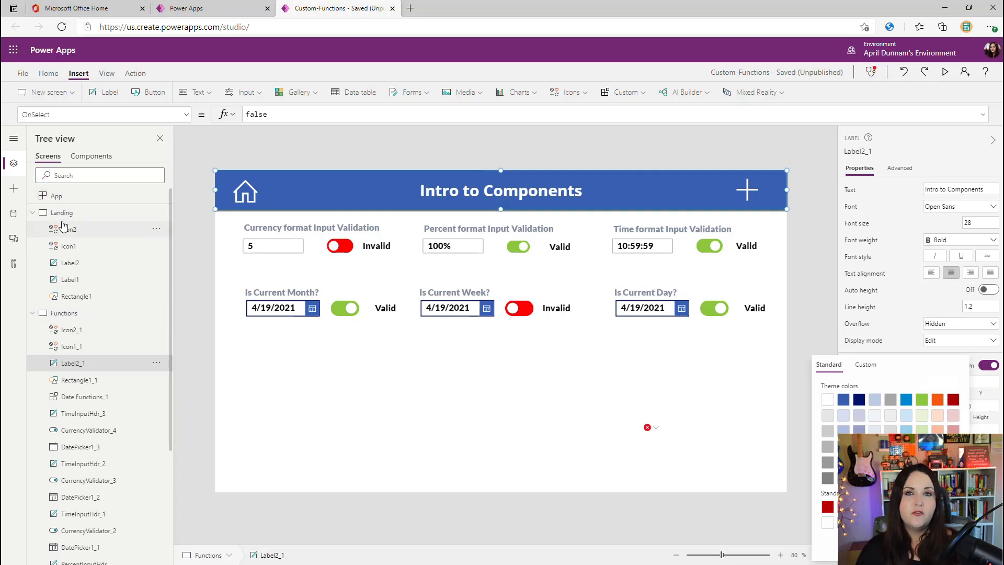
pyautogui.click(310, 185)
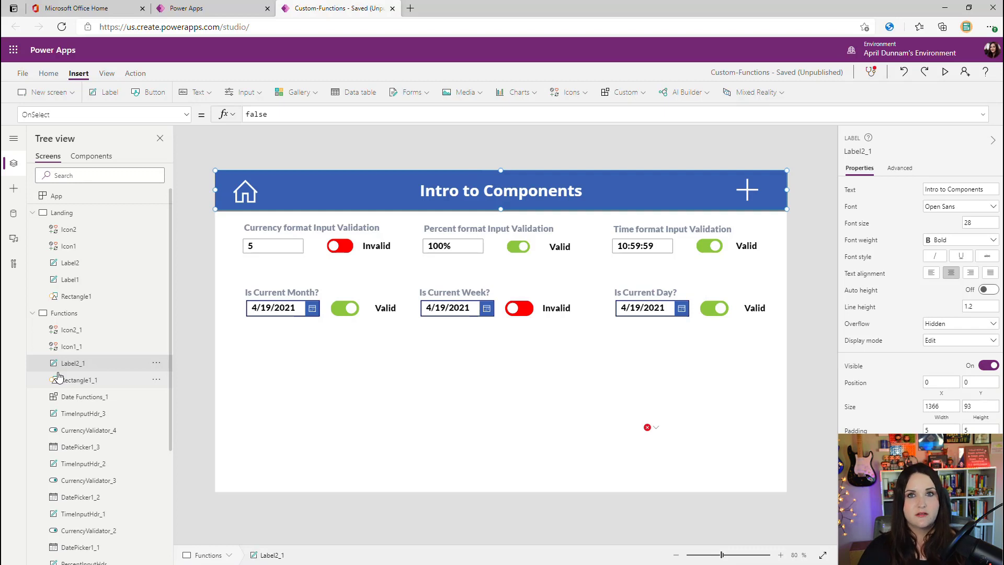
pyautogui.hotkey('ctrl', 's')
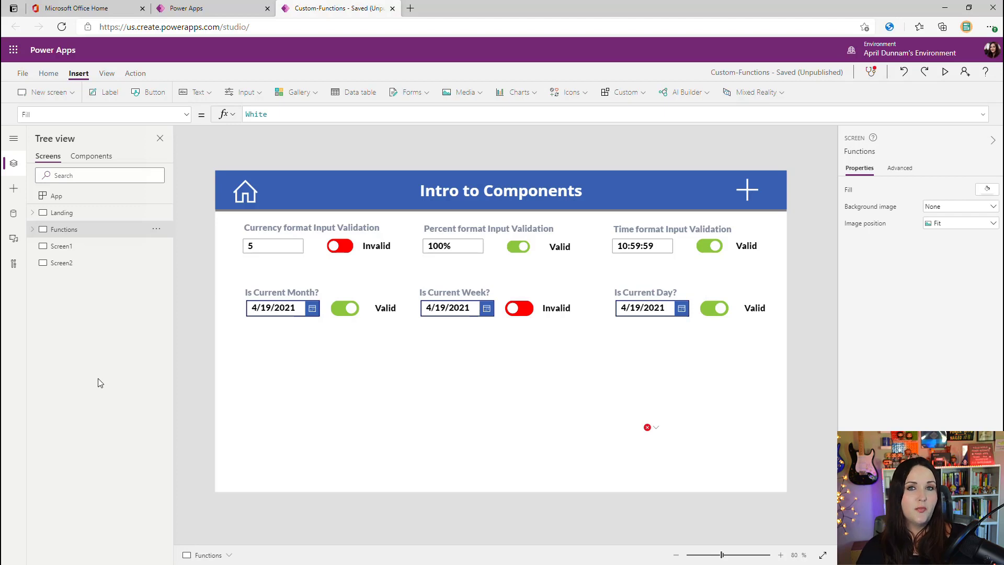
# Create a new blank component in the app's component list
pyautogui.click(59, 219)
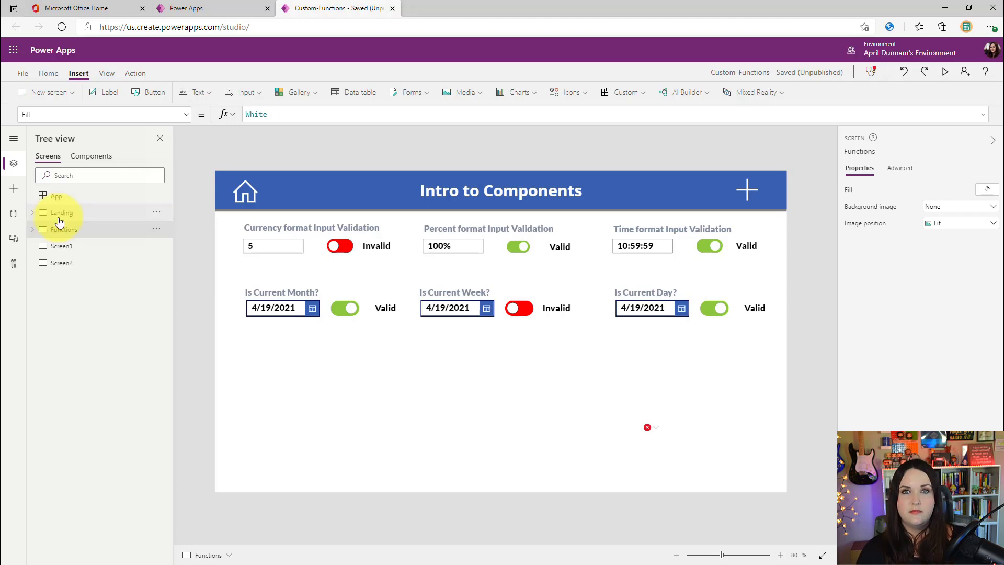
pyautogui.click(104, 162)
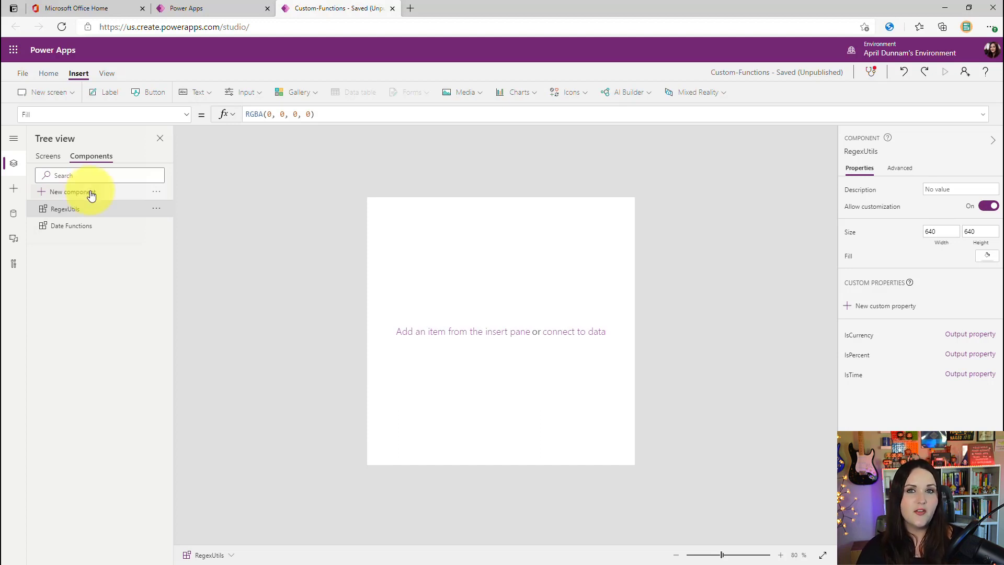
pyautogui.click(91, 195)
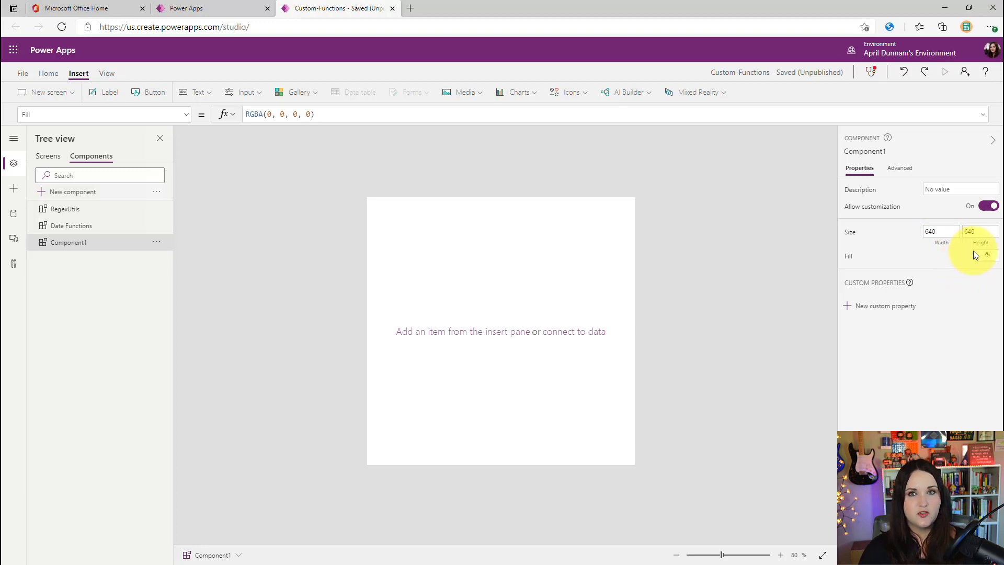
# Set the new component's size to 1366 wide and 100 high
pyautogui.click(933, 231)
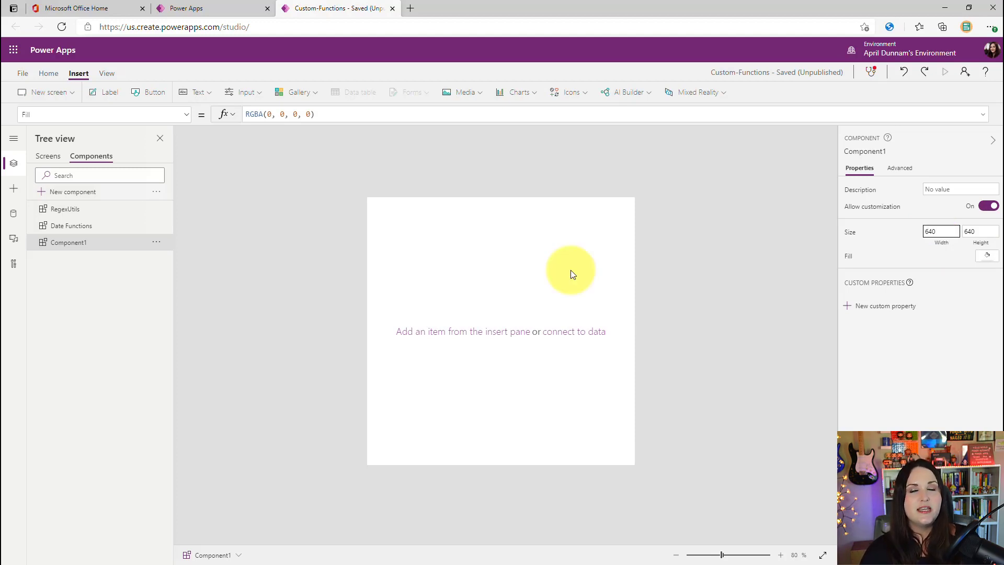
pyautogui.doubleClick(954, 232)
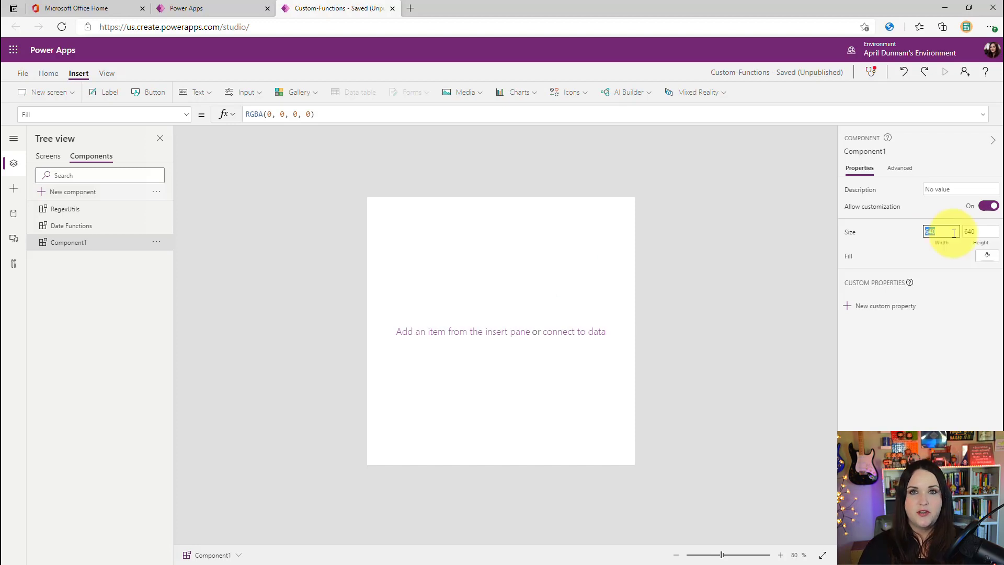
pyautogui.write('1366')
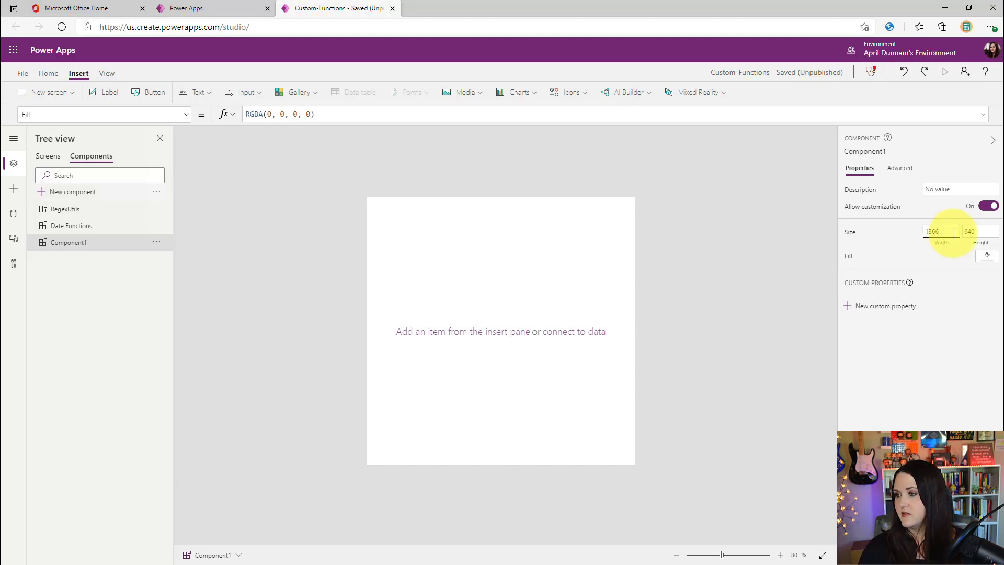
pyautogui.press('Tab')
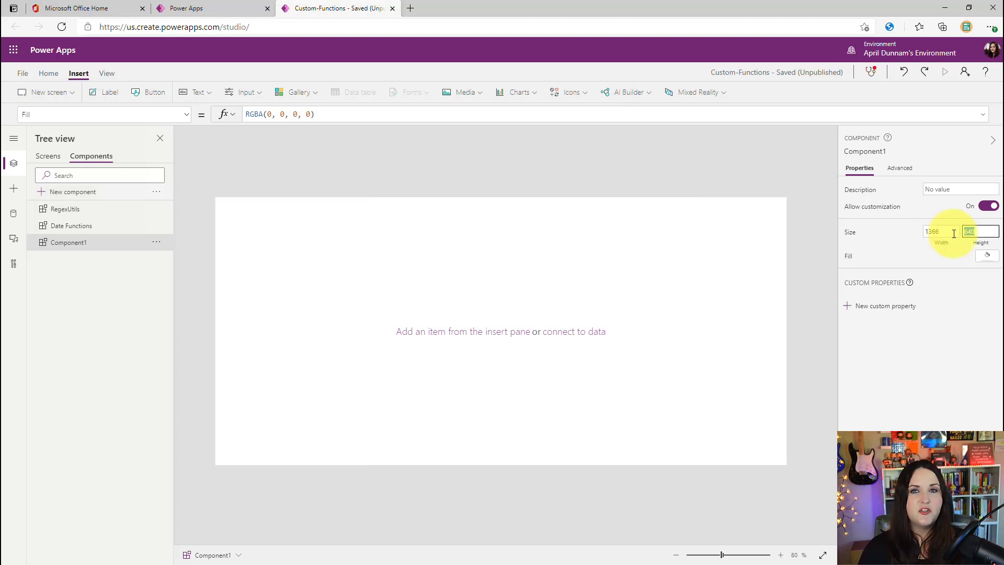
pyautogui.write('100')
pyautogui.press('Tab')
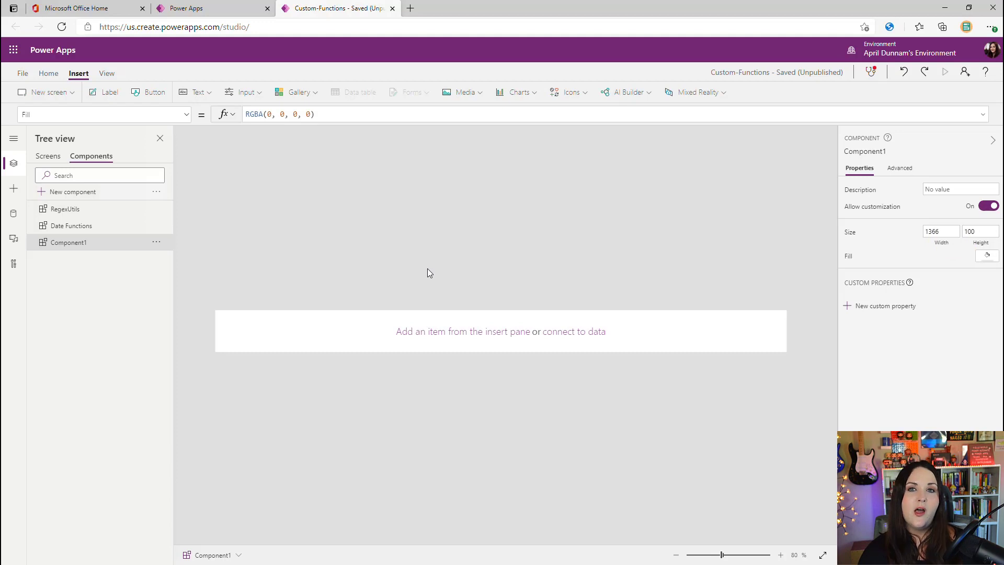
# Copy the two icons, title label and rectangle from the Functions screen's header into the new component
pyautogui.click(55, 160)
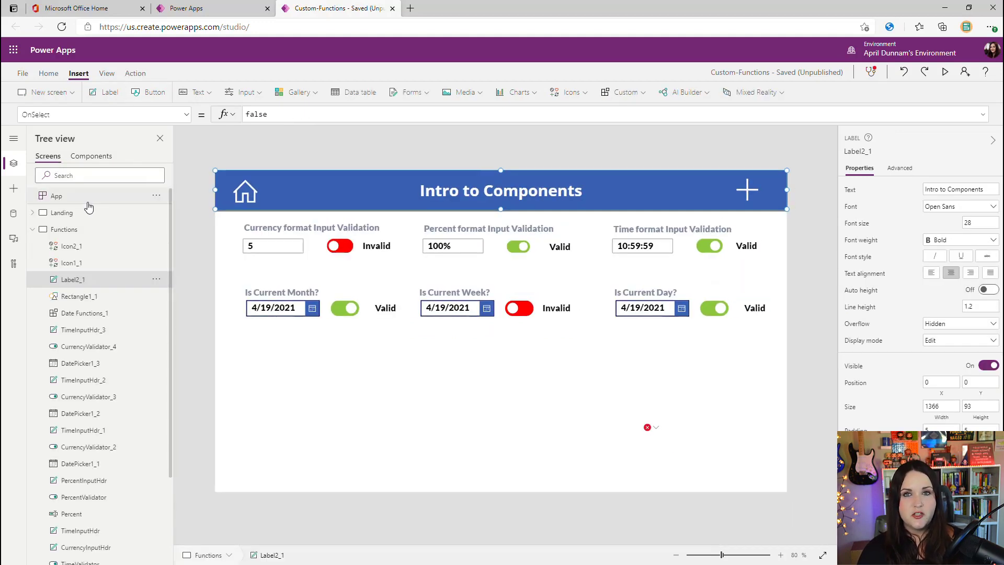
pyautogui.click(73, 247)
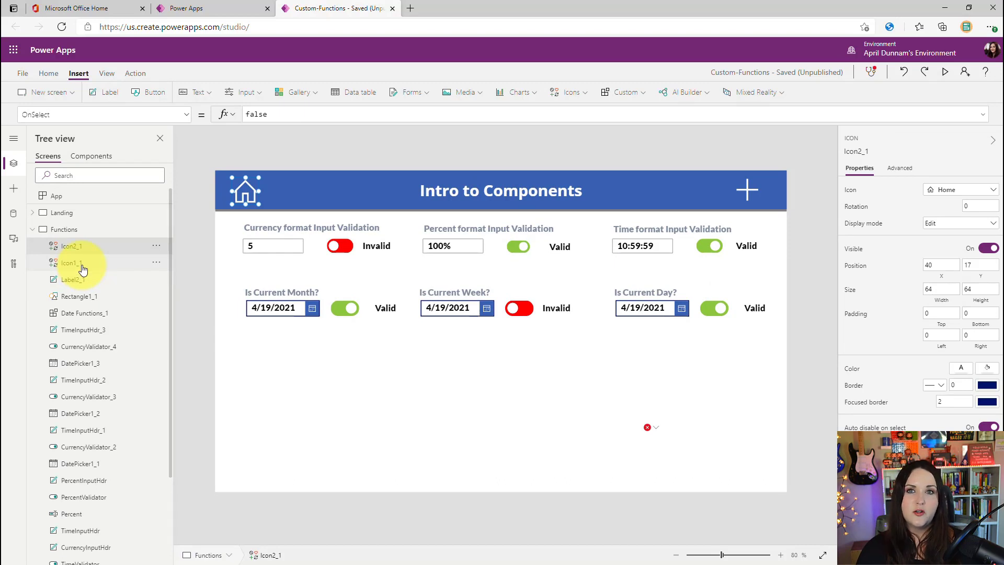
pyautogui.keyDown('ctrl'); pyautogui.click(82, 266); pyautogui.keyUp('ctrl')
pyautogui.keyDown('ctrl'); pyautogui.click(79, 279); pyautogui.keyUp('ctrl')
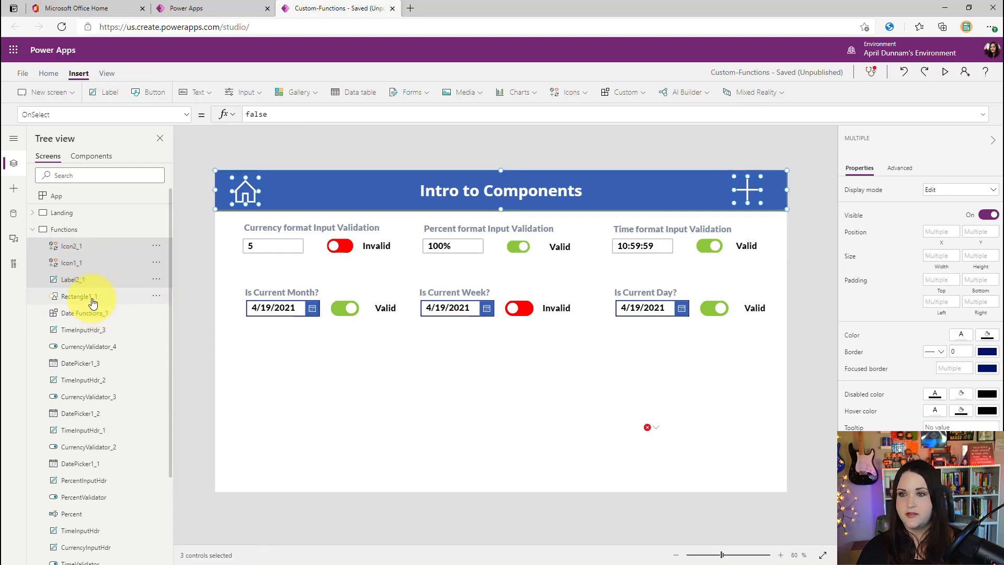
pyautogui.click(156, 296)
pyautogui.click(167, 335)
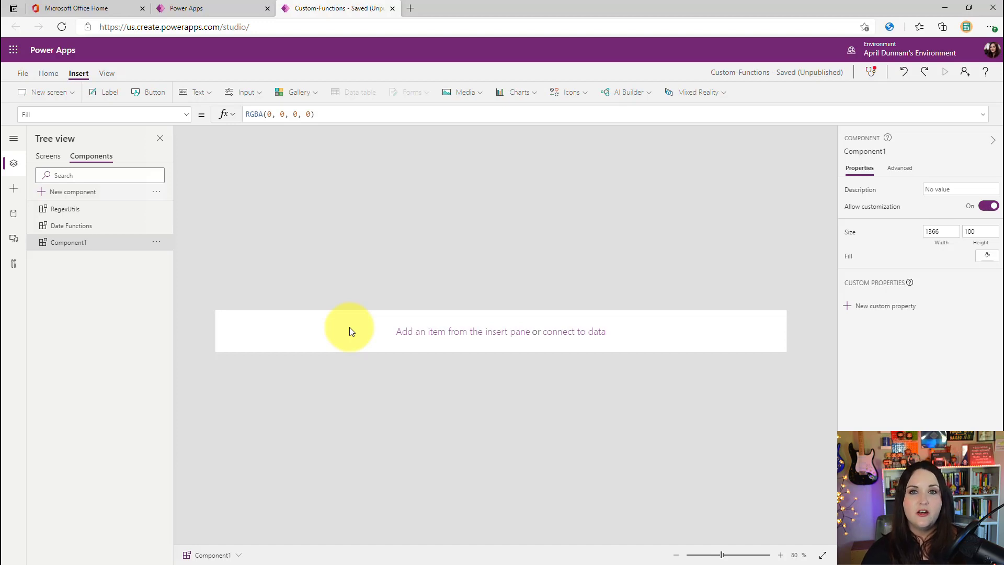
pyautogui.click(157, 242)
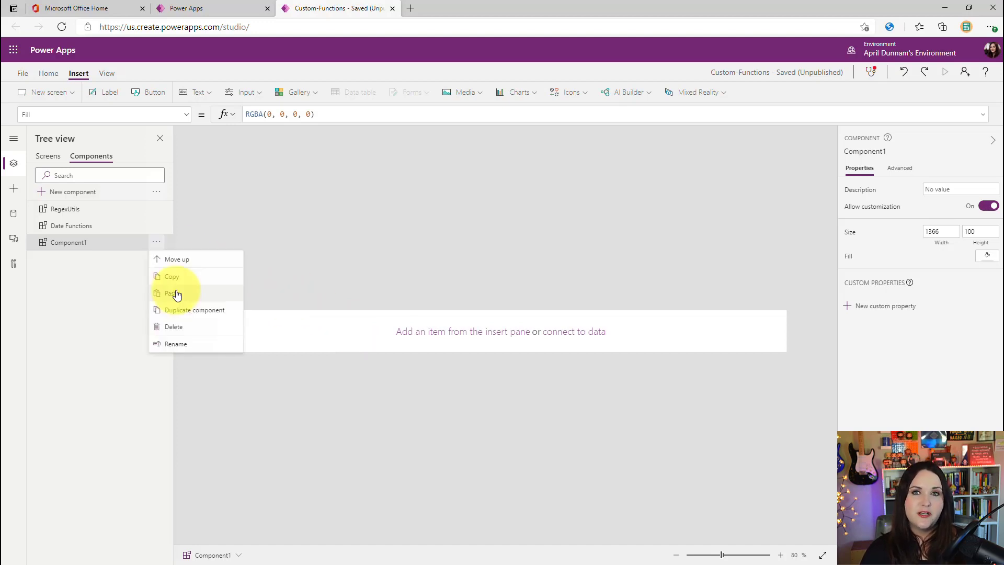
pyautogui.click(177, 295)
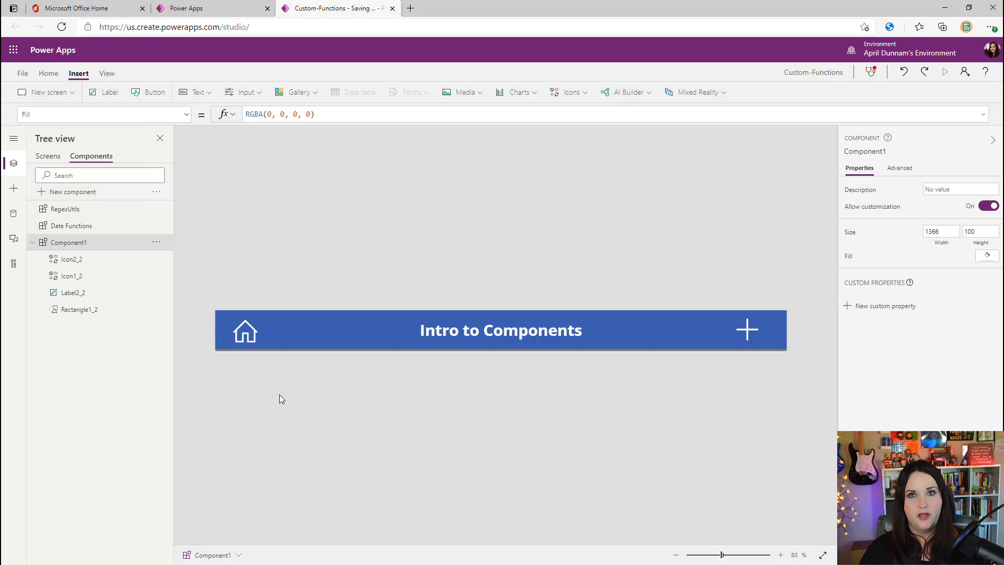
# Rename the new component as MyHeader
pyautogui.click(157, 243)
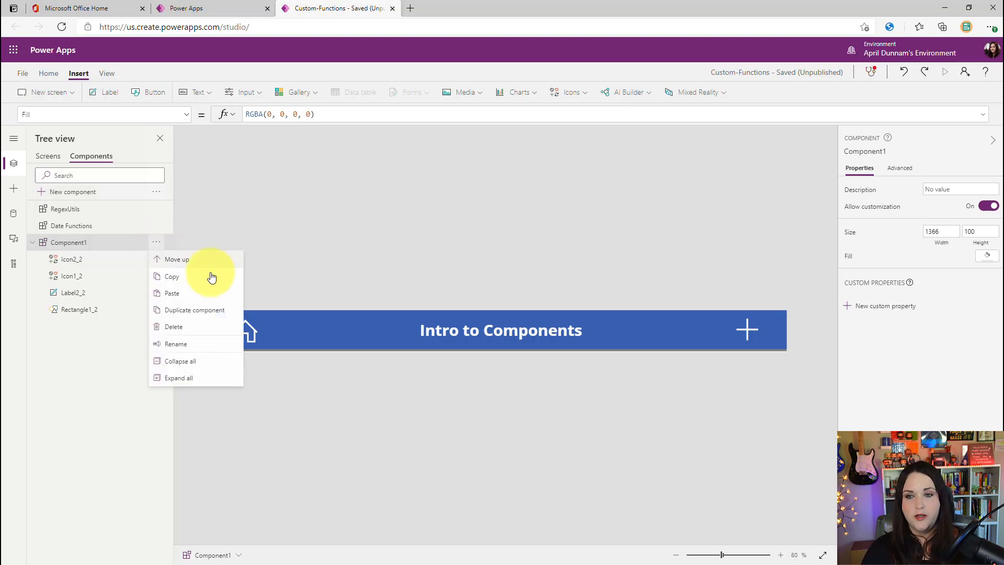
pyautogui.click(193, 348)
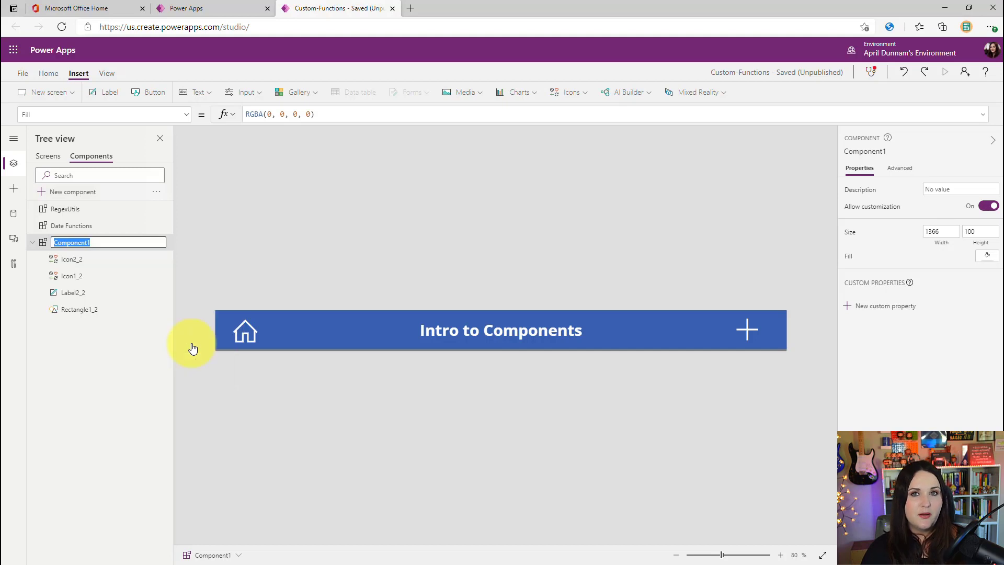
pyautogui.write('MyHeader')
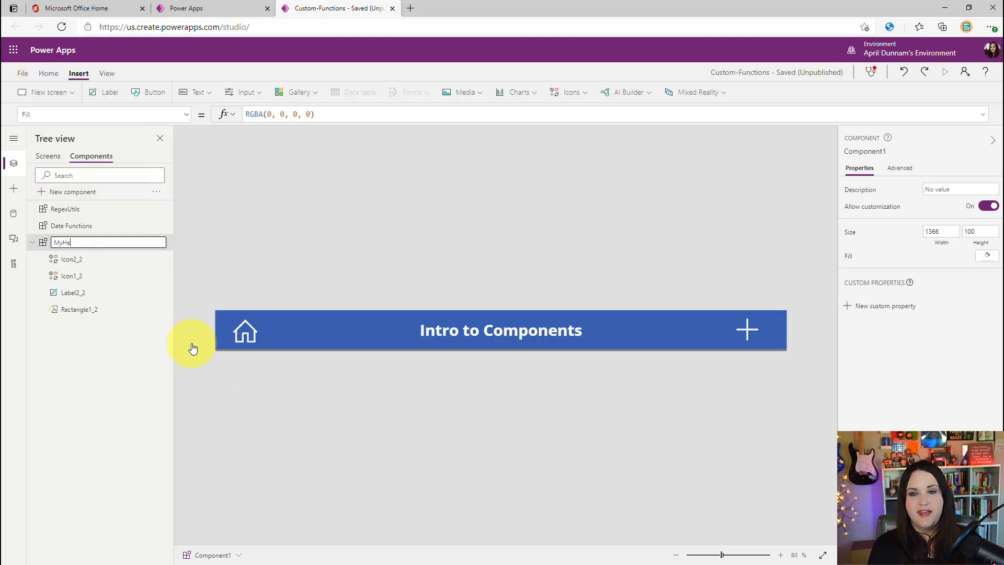
pyautogui.press('Return')
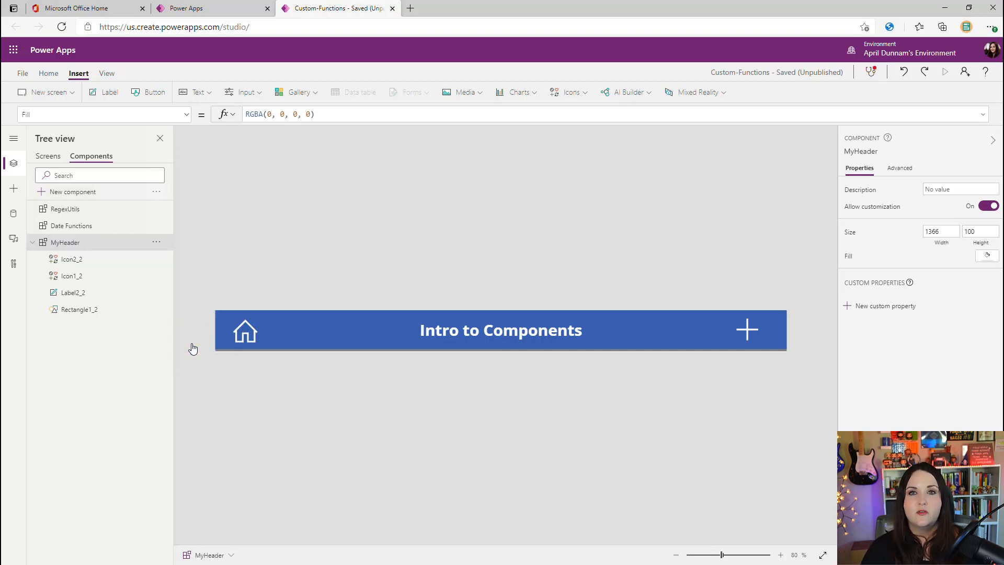
# Set the text of the Landing screen's header label to "Landing", and select the Functions screen's header label for comparison
pyautogui.click(542, 332)
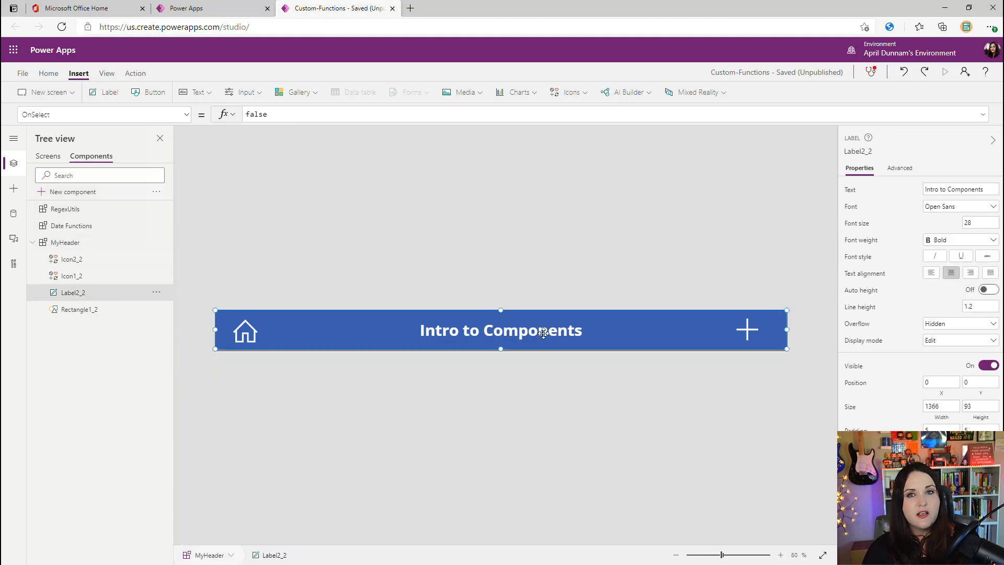
pyautogui.click(47, 157)
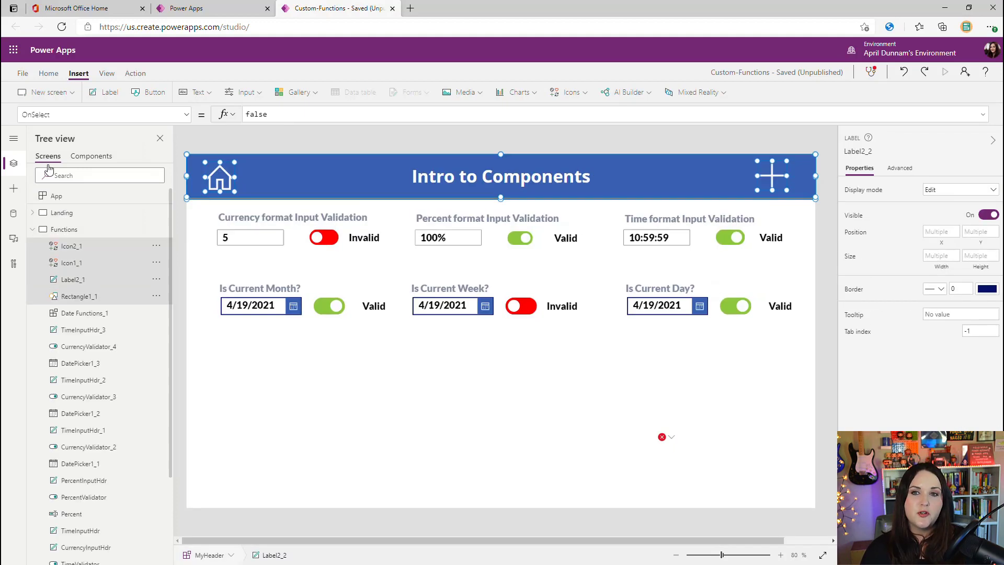
pyautogui.click(964, 191)
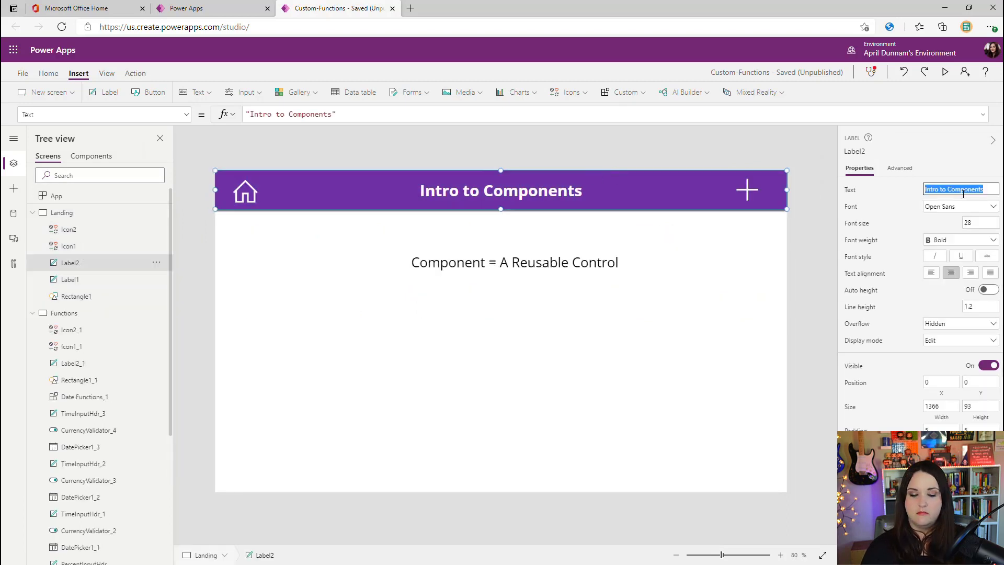
pyautogui.click(964, 191)
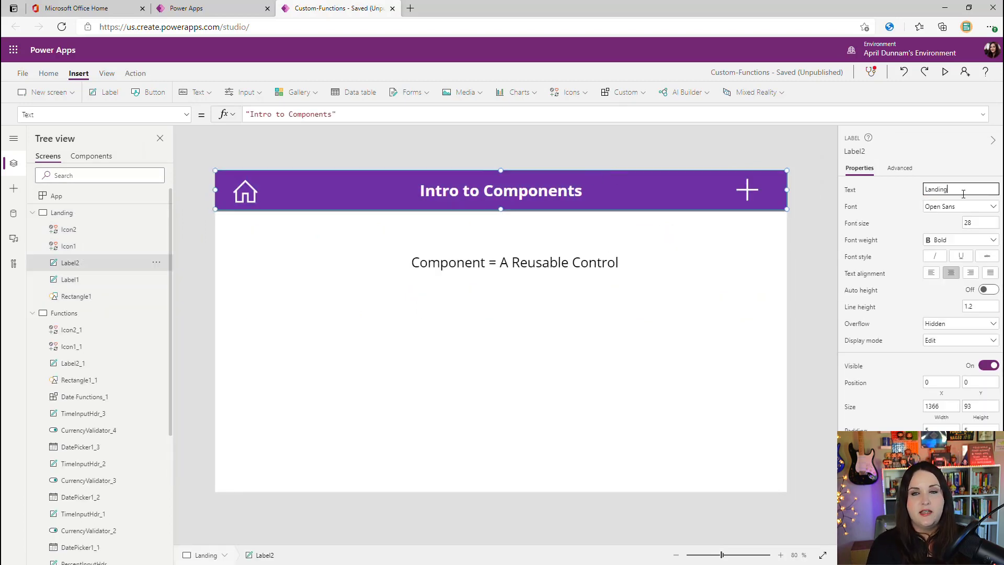
pyautogui.click(64, 313)
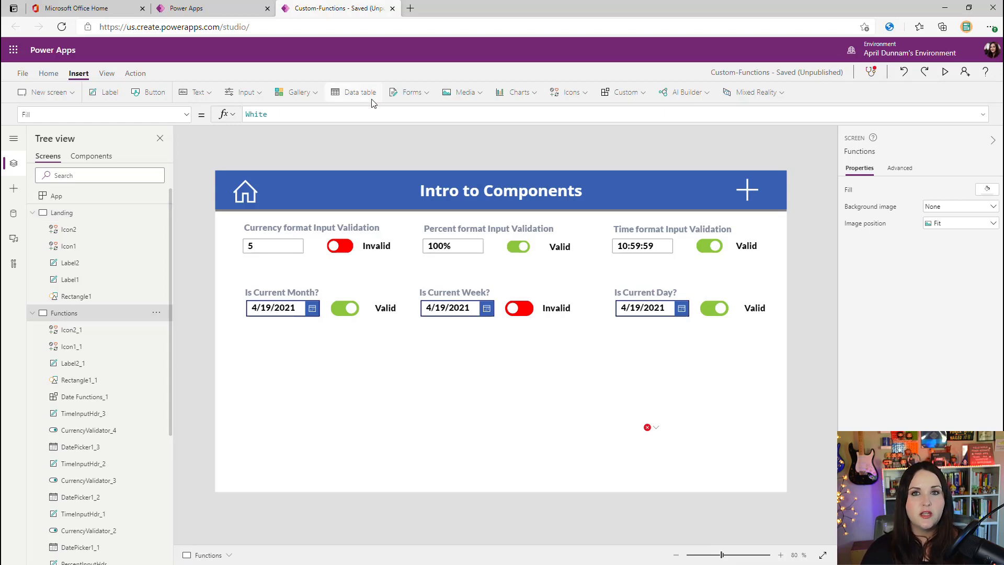
pyautogui.click(446, 193)
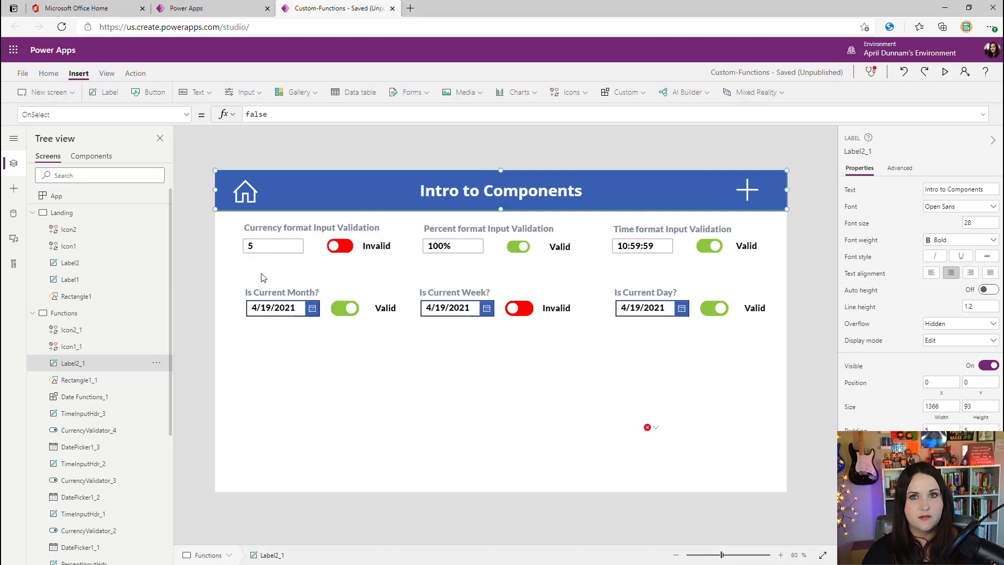
pyautogui.click(91, 156)
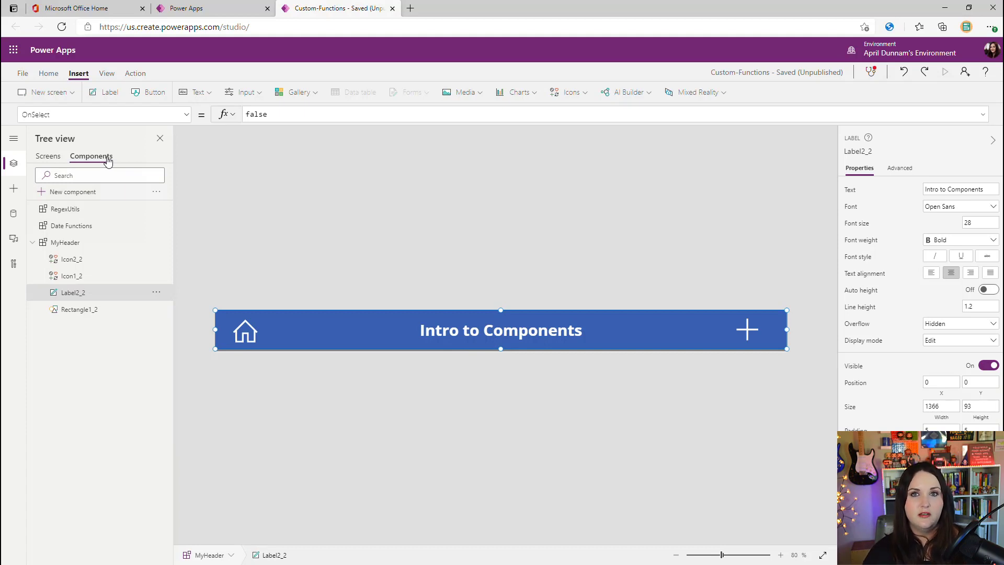
pyautogui.click(97, 248)
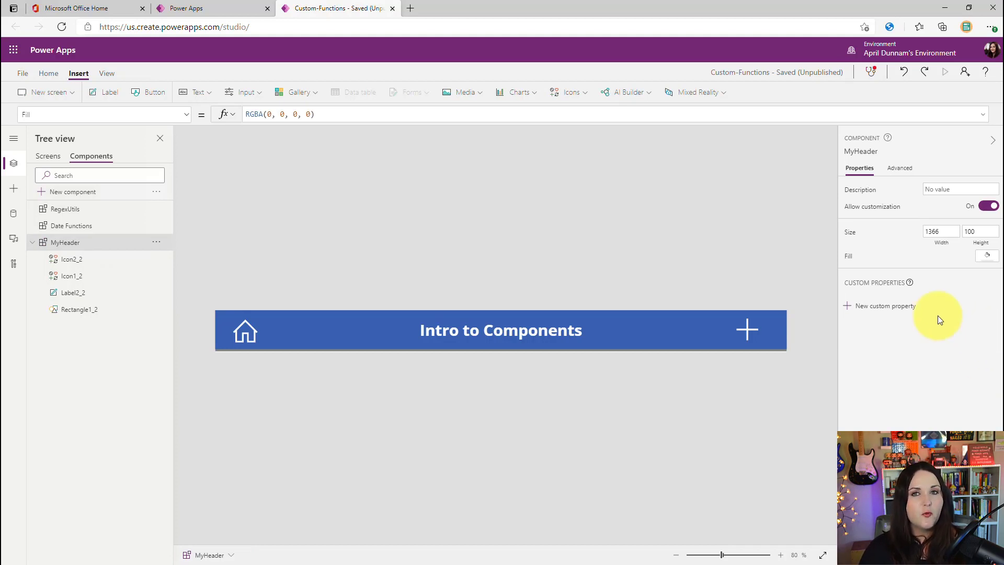
pyautogui.click(849, 313)
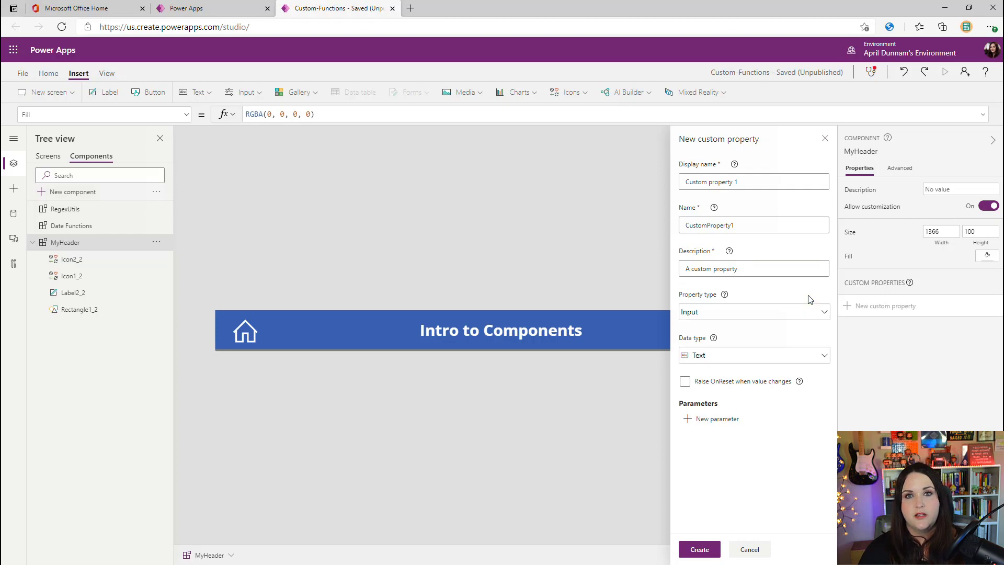
# Examine the properties available for the Landing screen's "Component = A Reusable Control" label, including Align, Color, Font, Italic and OnSelect
pyautogui.click(48, 157)
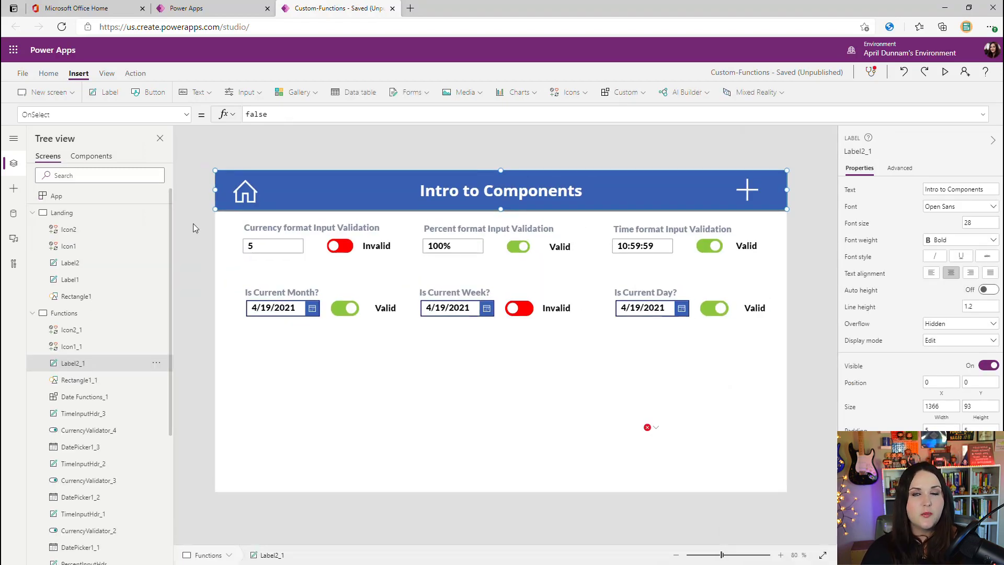
pyautogui.click(88, 228)
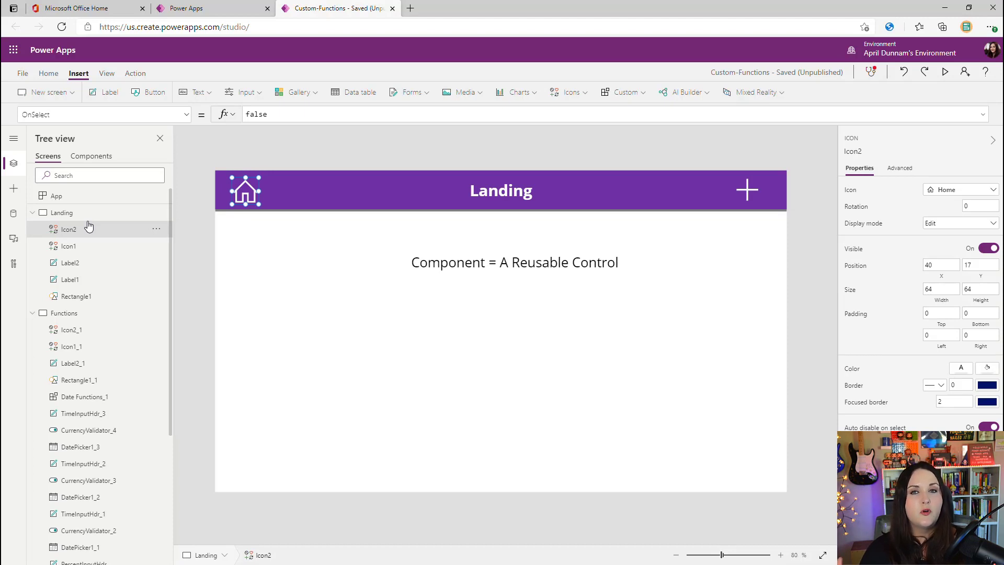
pyautogui.click(502, 270)
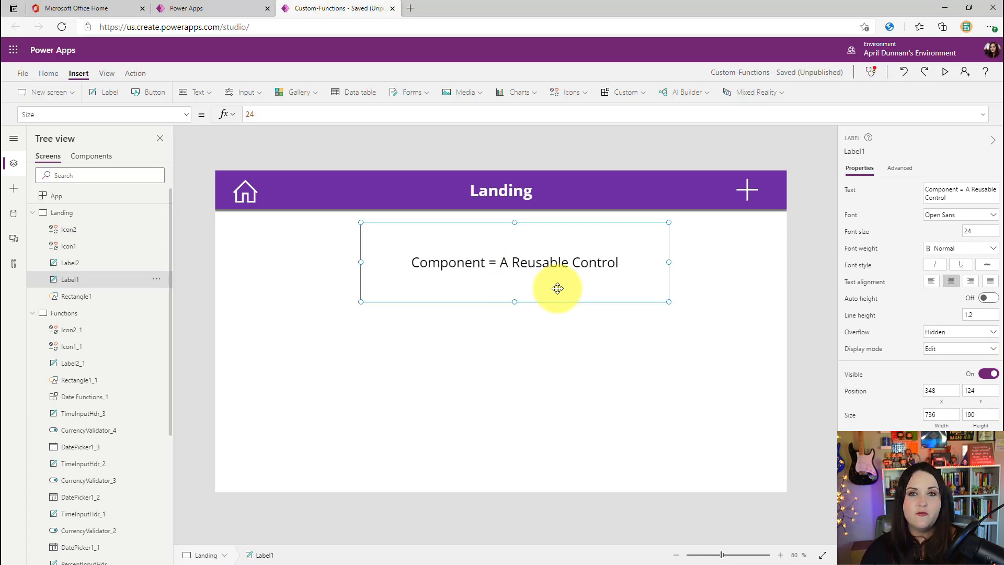
pyautogui.click(187, 116)
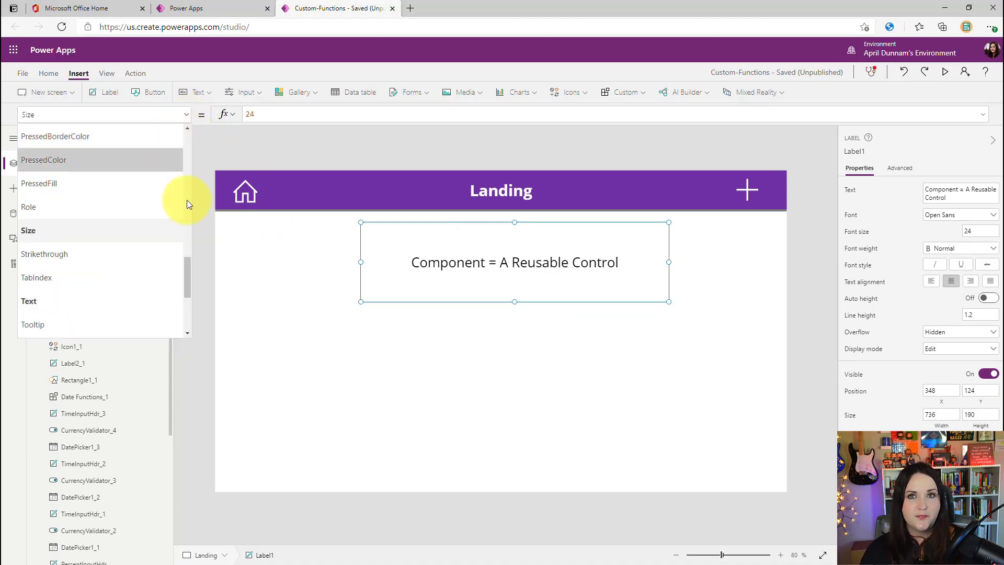
pyautogui.moveTo(188, 273); pyautogui.dragTo(174, 132)
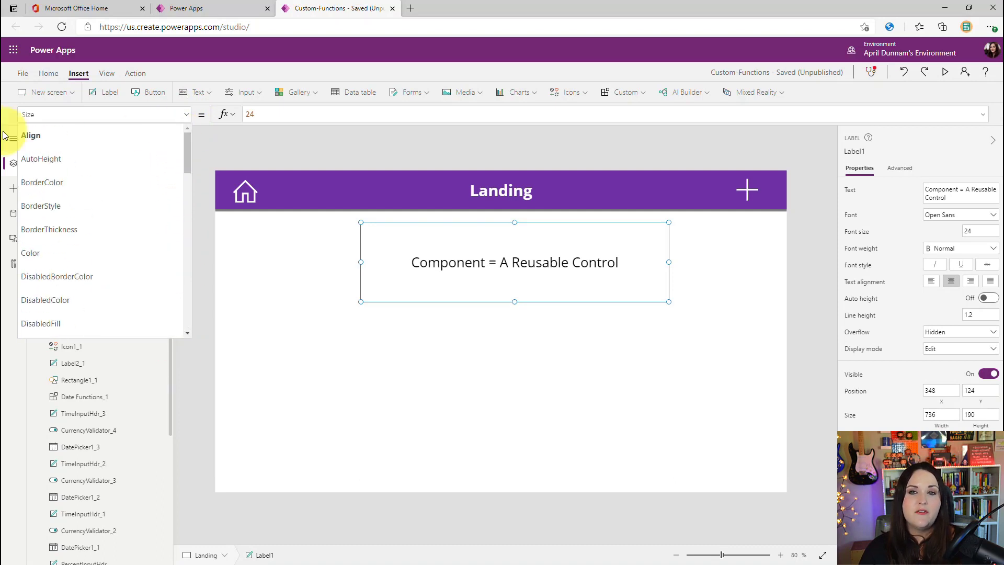
pyautogui.click(54, 138)
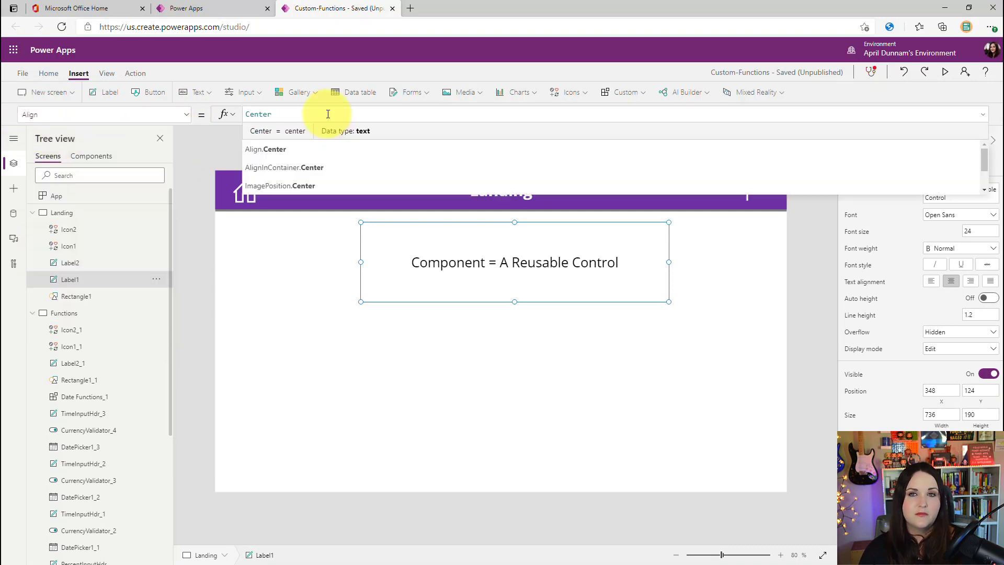
pyautogui.click(186, 115)
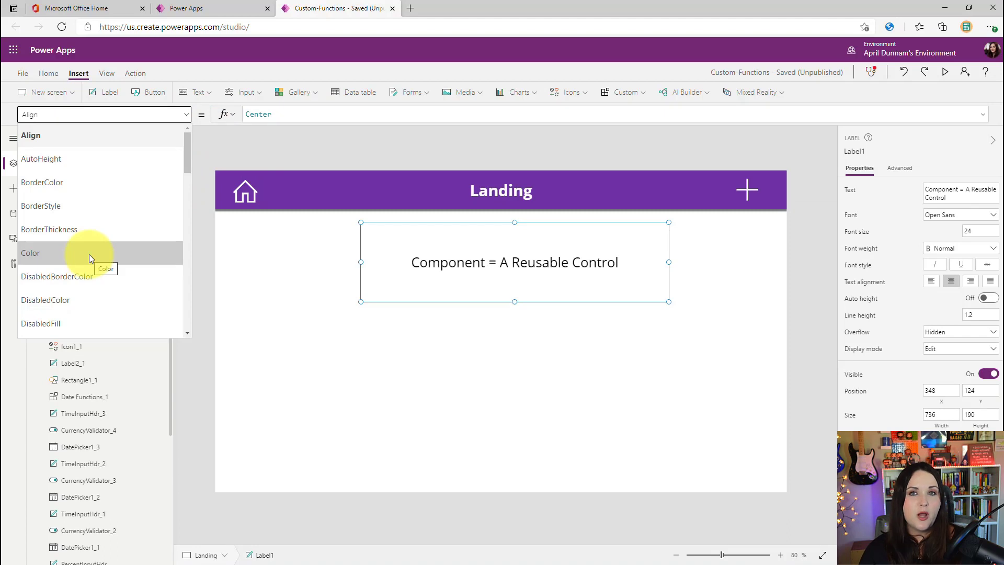
pyautogui.click(88, 254)
pyautogui.click(186, 114)
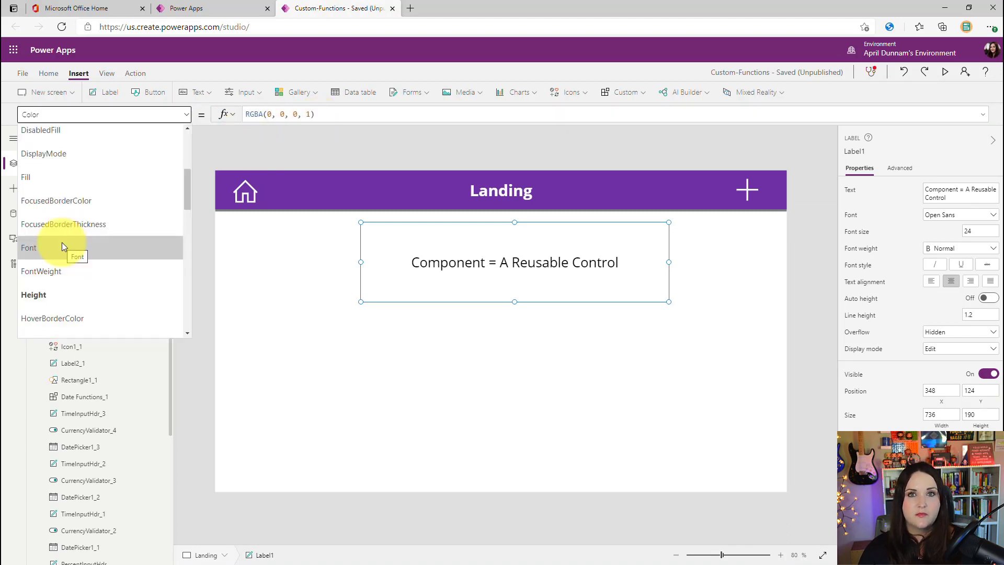
pyautogui.click(62, 248)
pyautogui.write('Italic')
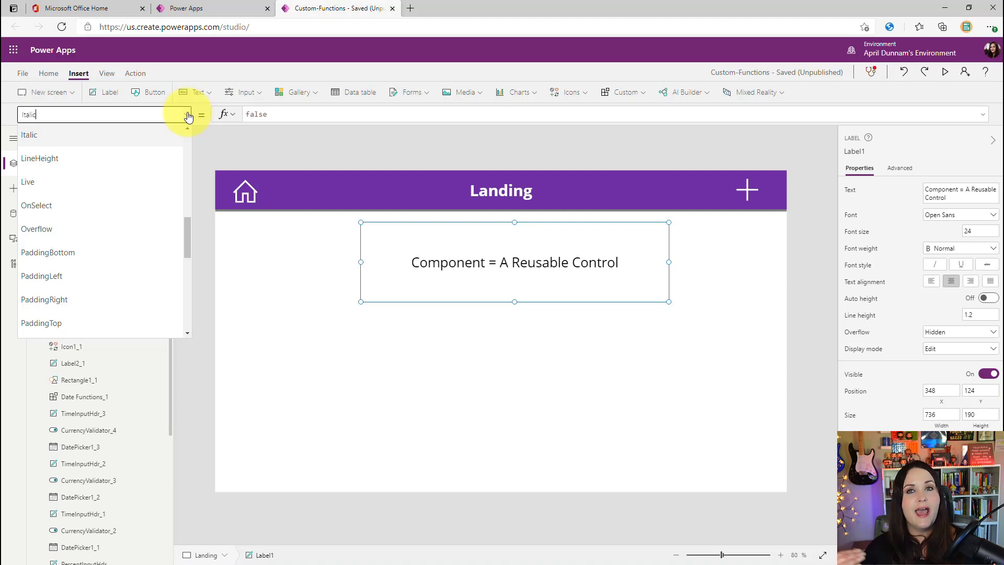
pyautogui.click(115, 204)
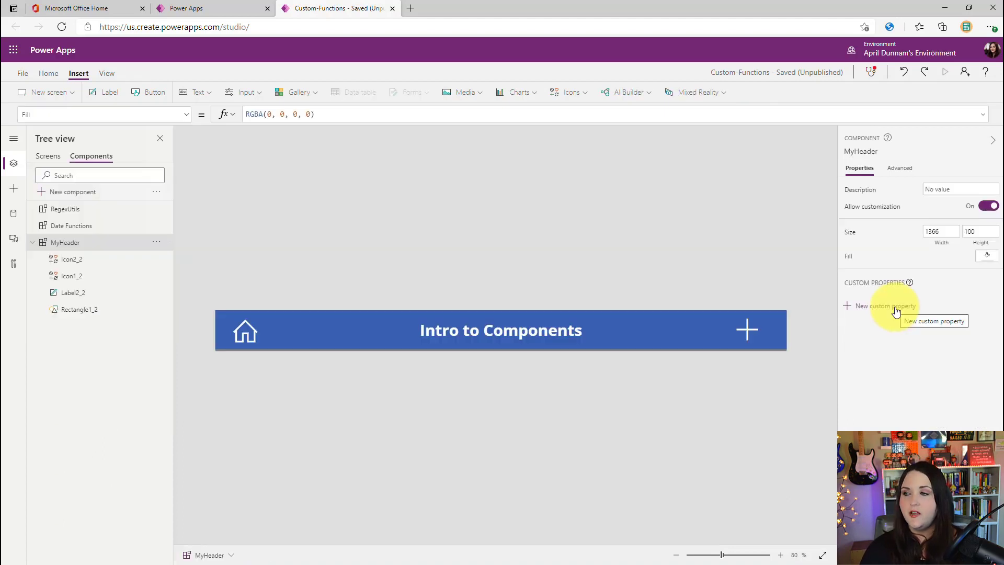
# Start a new custom property for MyHeader with display name "Header Text" and description "Put the text to display in the header"
pyautogui.click(896, 311)
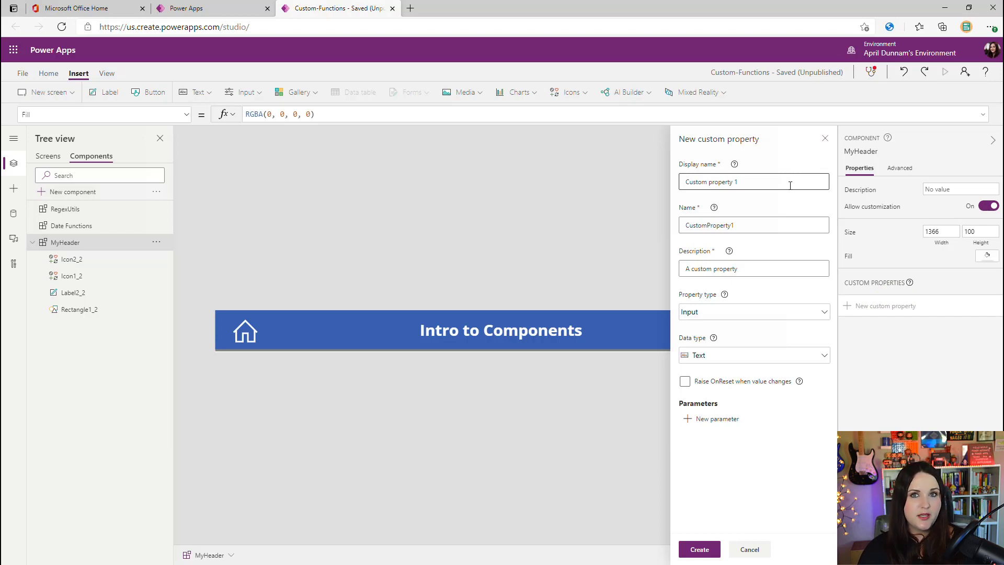
pyautogui.tripleClick(758, 177)
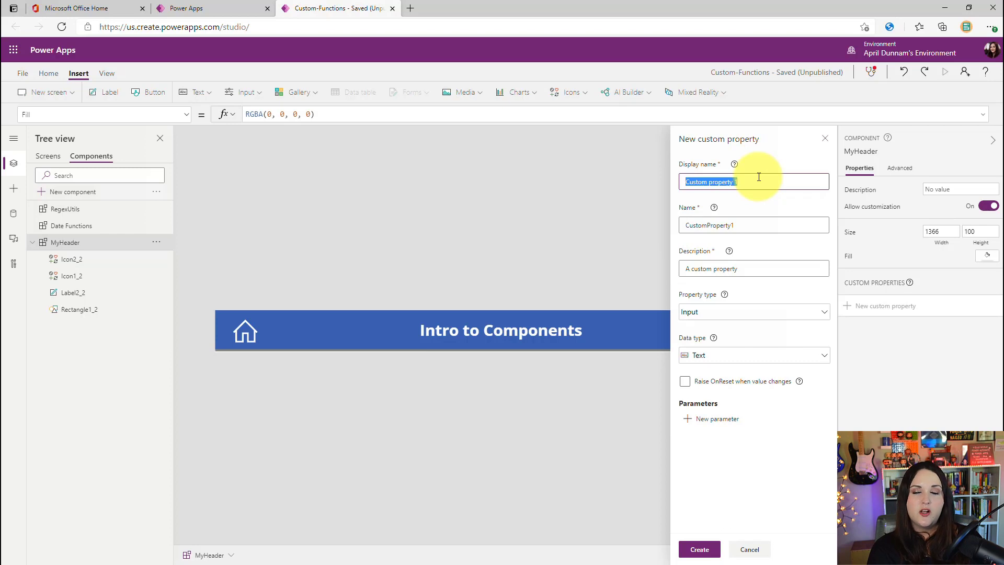
pyautogui.write('Header Text')
pyautogui.click(750, 267)
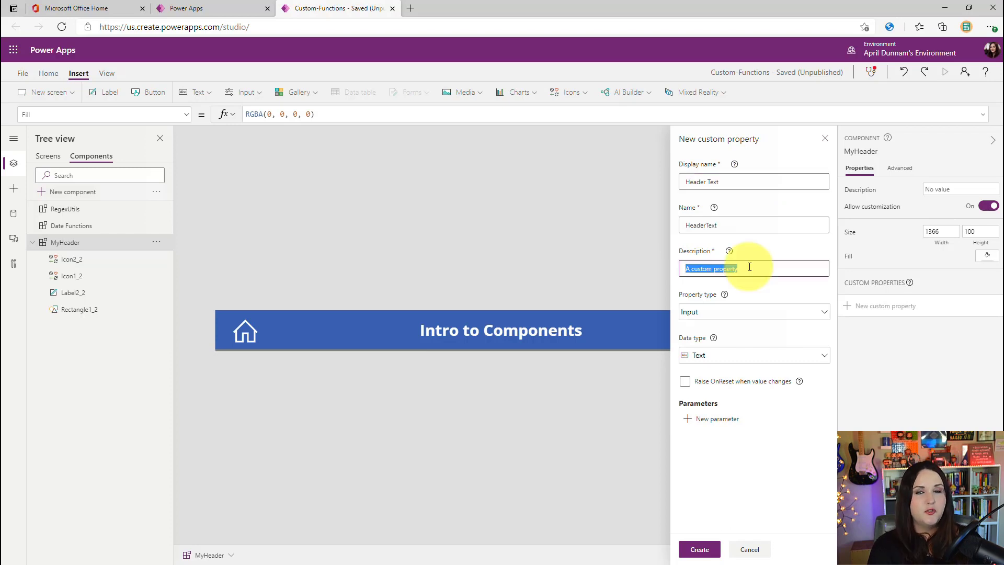
pyautogui.write('Put the text to display in the header')
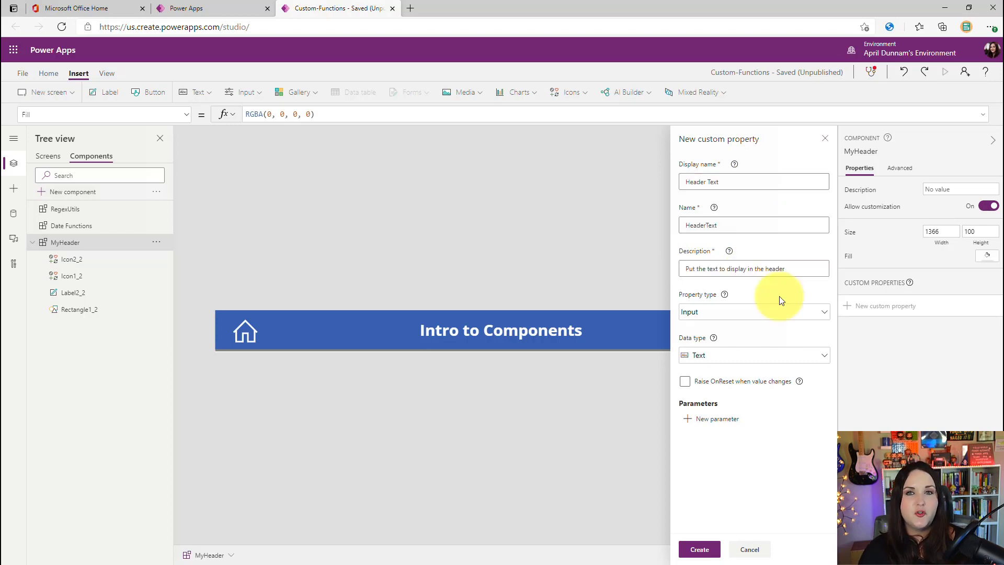
# Choose Input as the property type and Text as the data type, and create the Header Text property
pyautogui.click(813, 312)
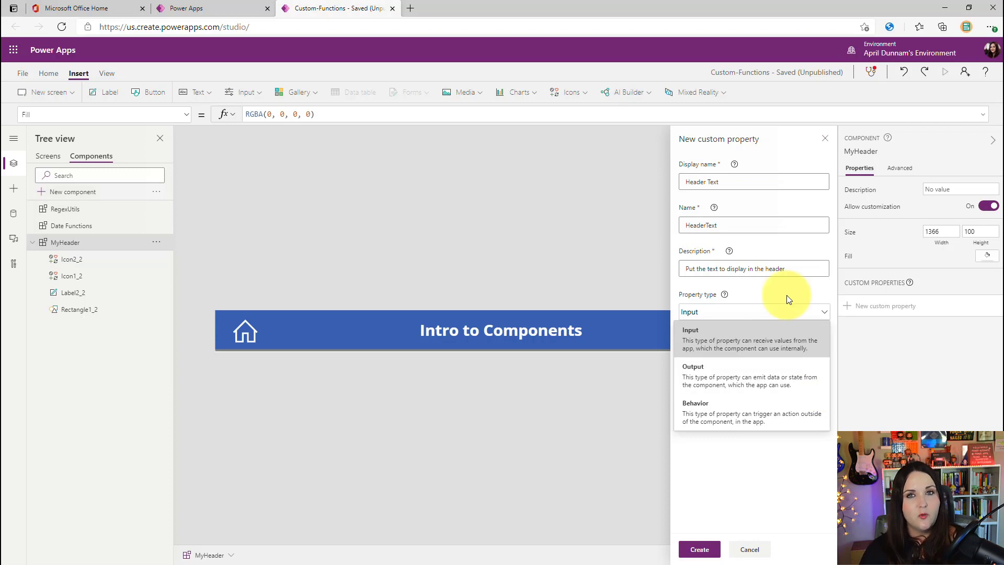
pyautogui.click(742, 331)
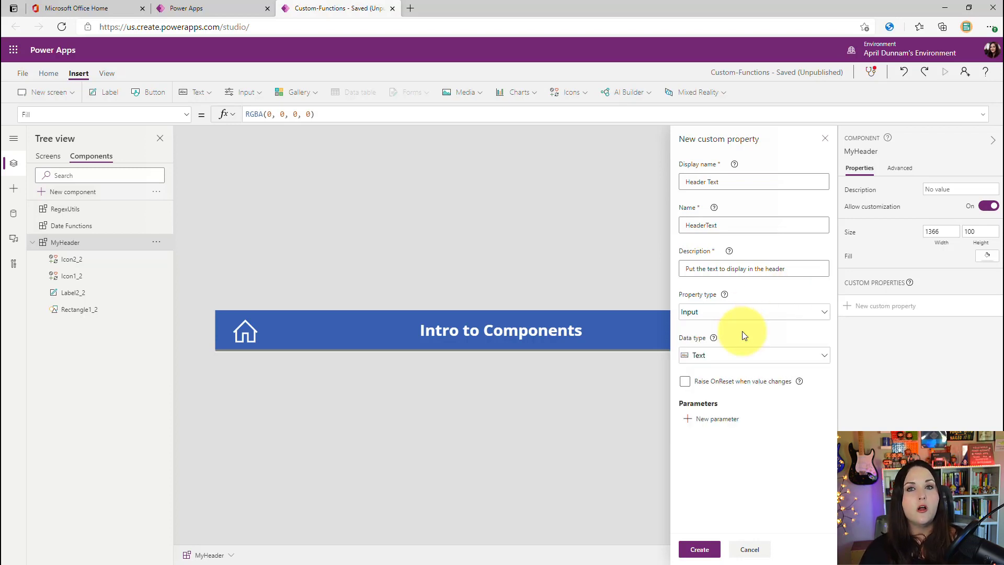
pyautogui.click(784, 359)
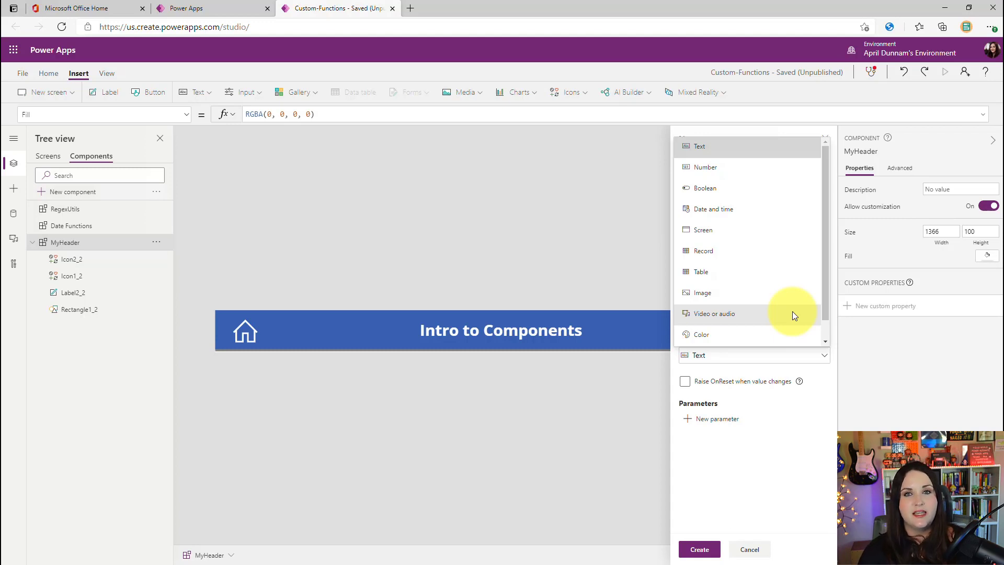
pyautogui.click(729, 148)
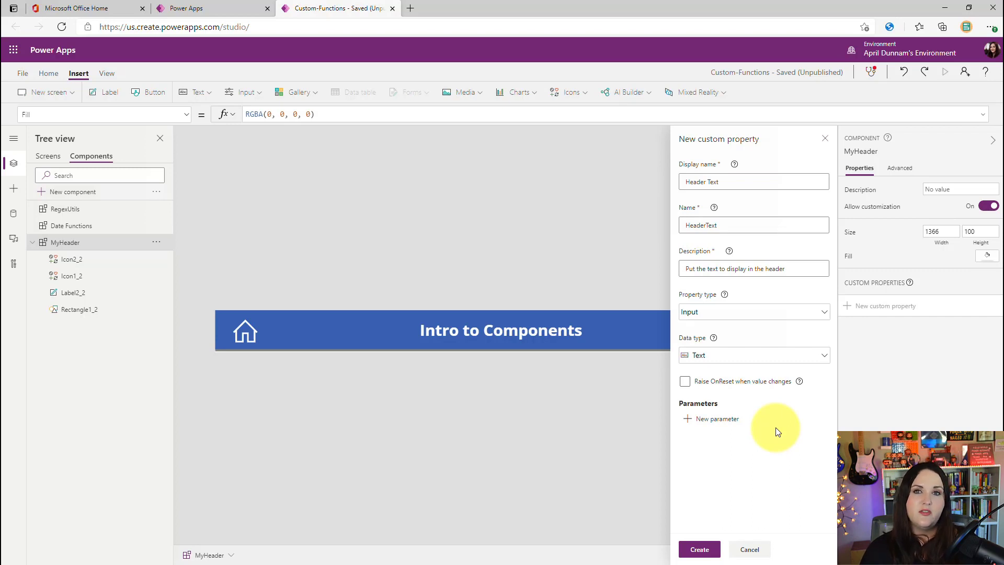
pyautogui.click(708, 554)
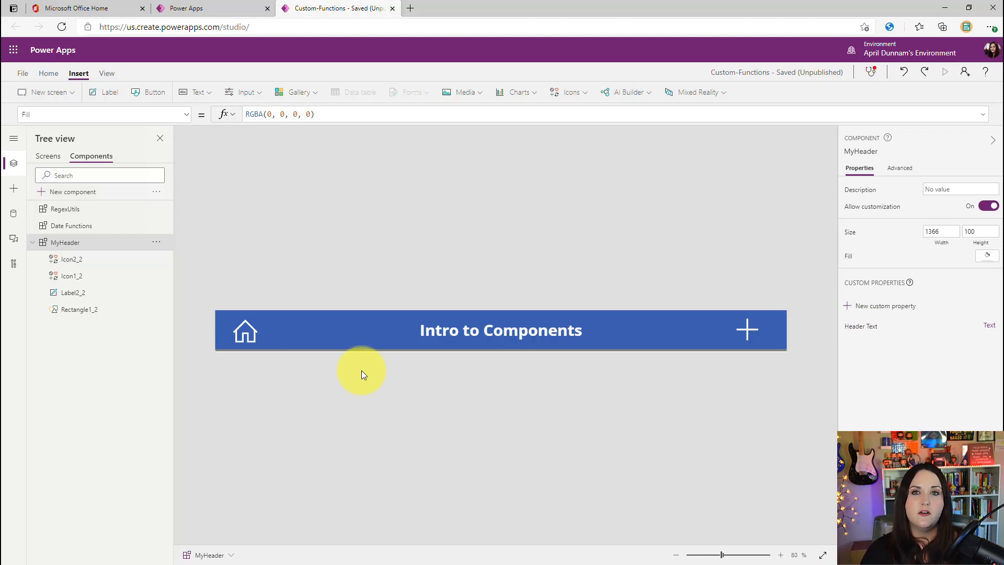
# Replace the Text formula of the MyHeader component's title label, Label2_2, with MyHeader.HeaderText
pyautogui.click(77, 298)
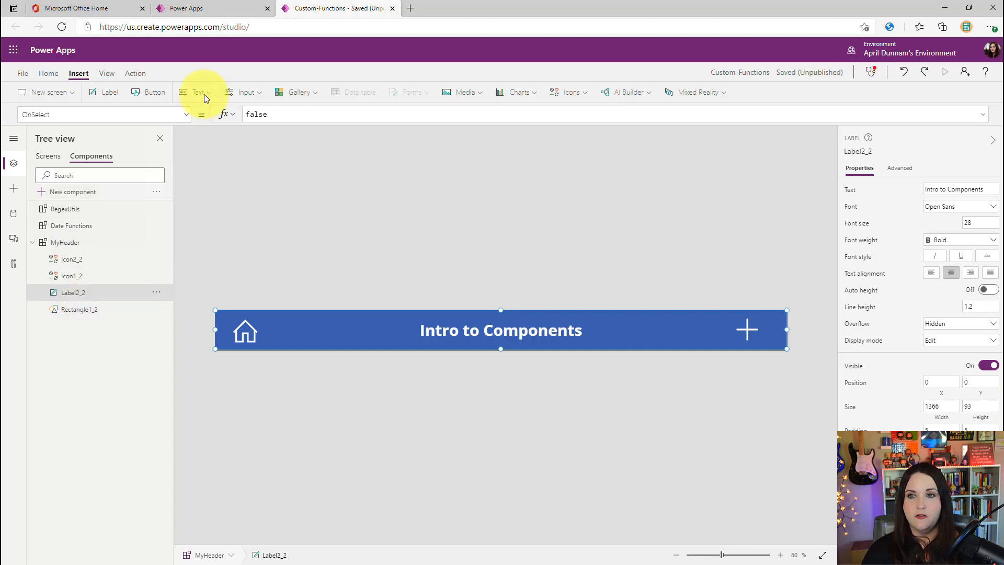
pyautogui.click(186, 119)
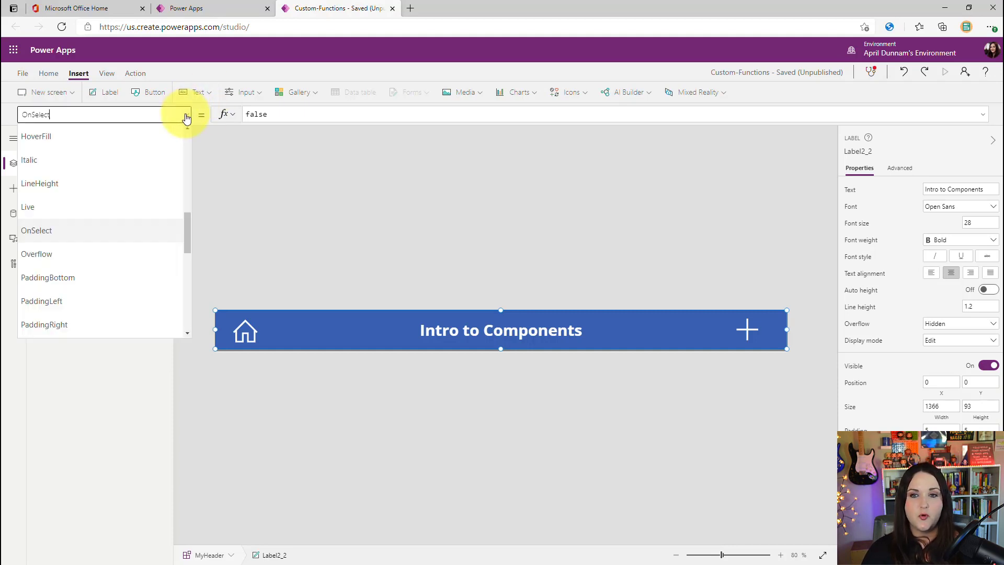
pyautogui.scroll(-5, 56, 145)
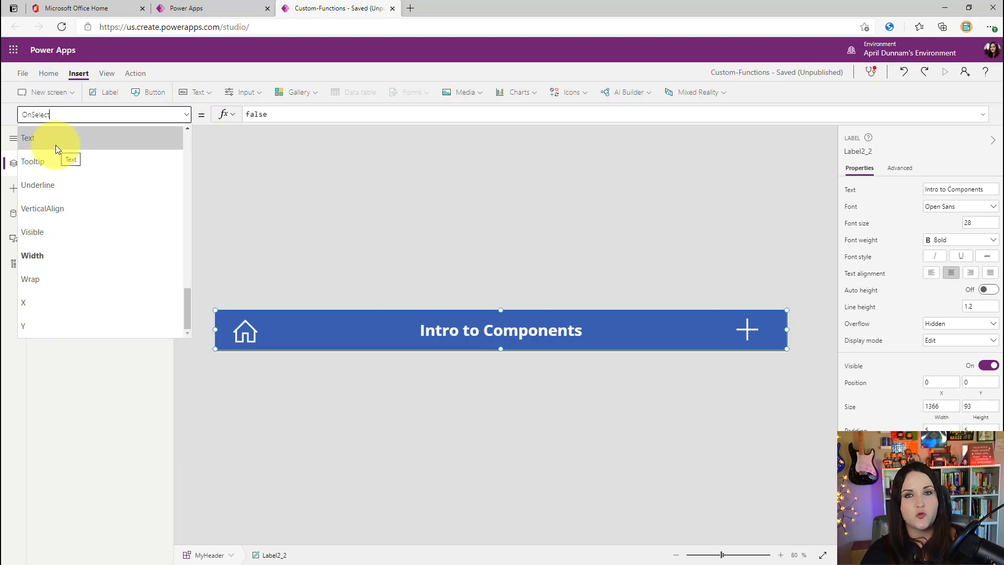
pyautogui.click(56, 145)
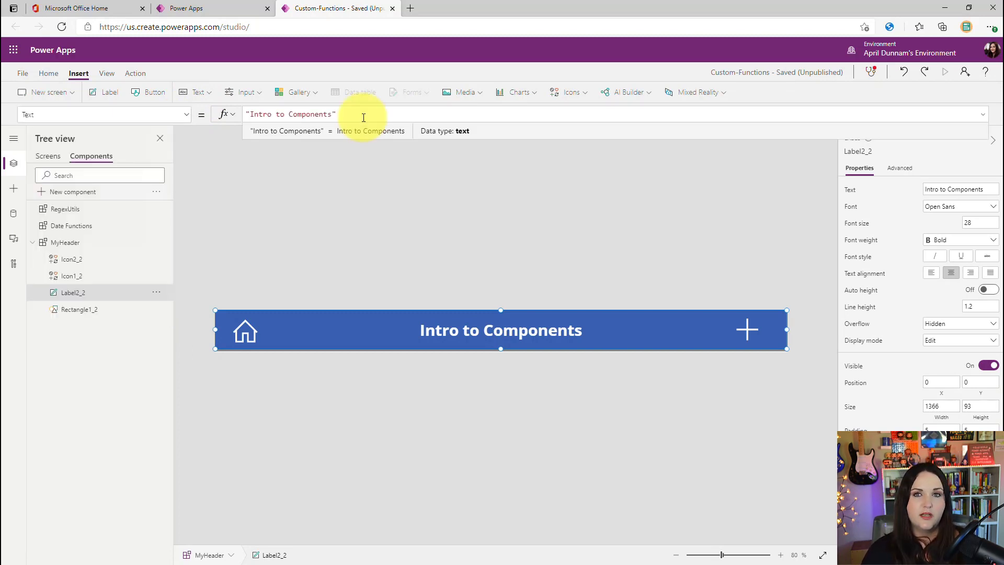
pyautogui.hotkey('ctrl', 'a')
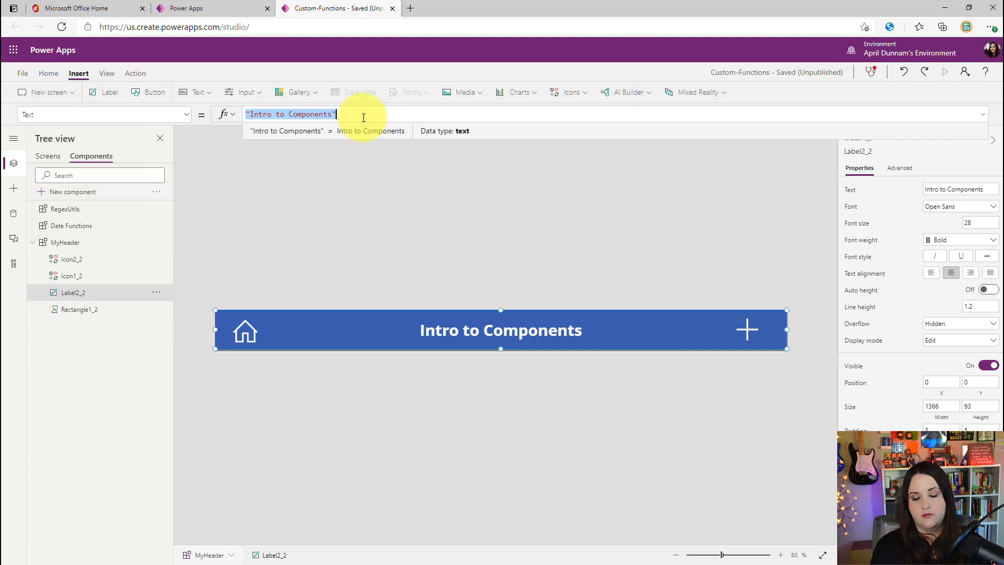
pyautogui.press('Delete')
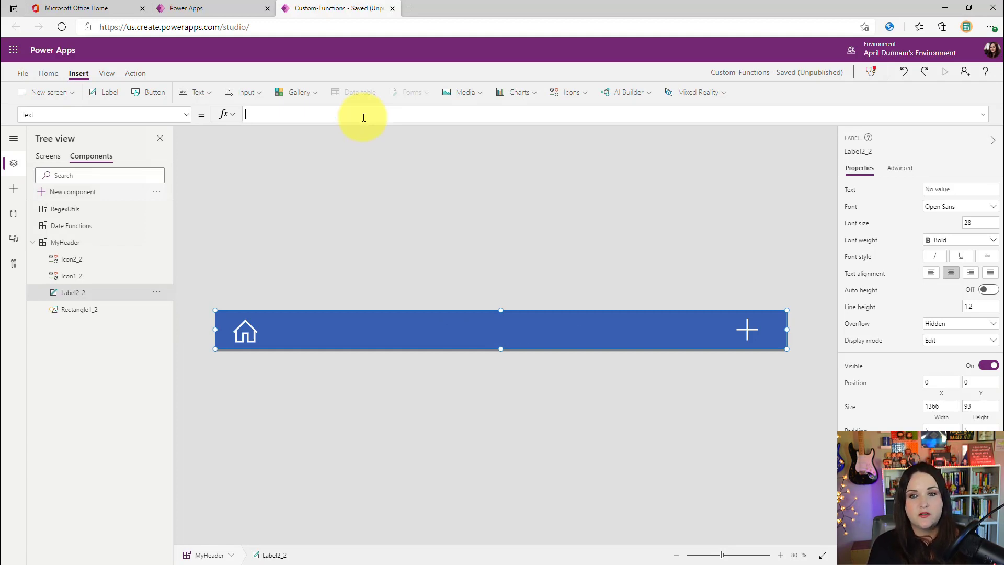
pyautogui.write('MyHeader')
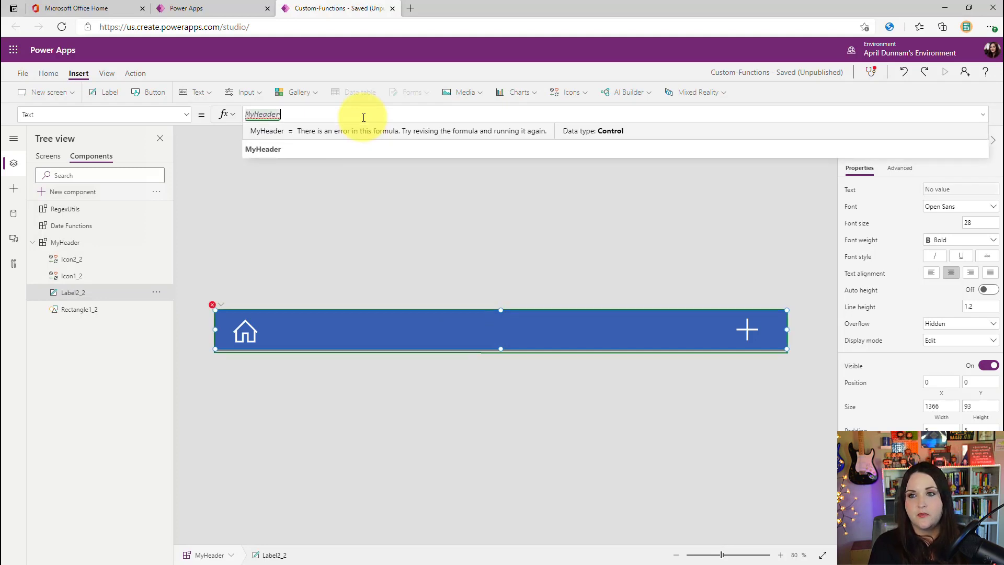
pyautogui.write('.')
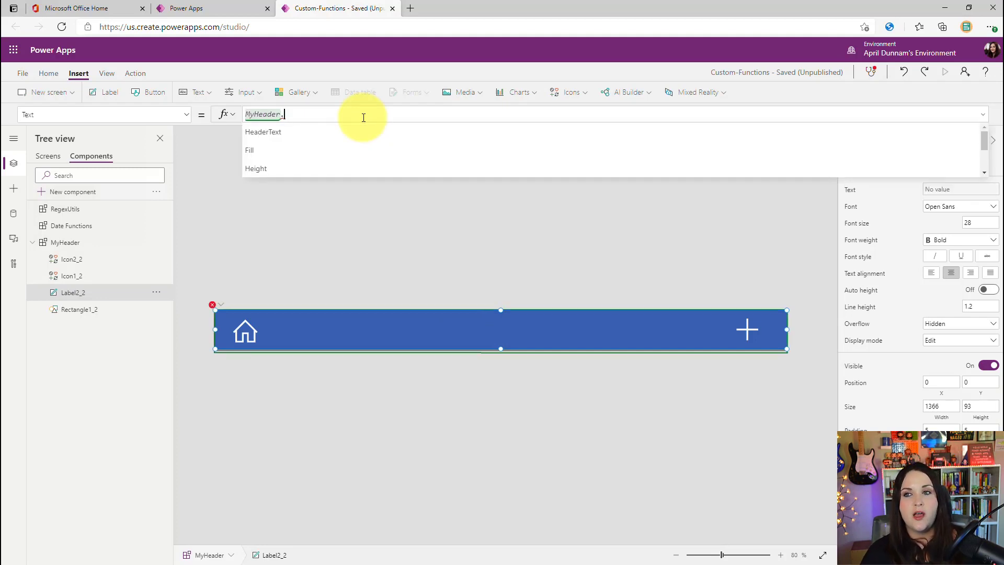
pyautogui.press('Down')
pyautogui.press('Down')
pyautogui.press('Down')
pyautogui.press('Down')
pyautogui.press('Down')
pyautogui.press('Down')
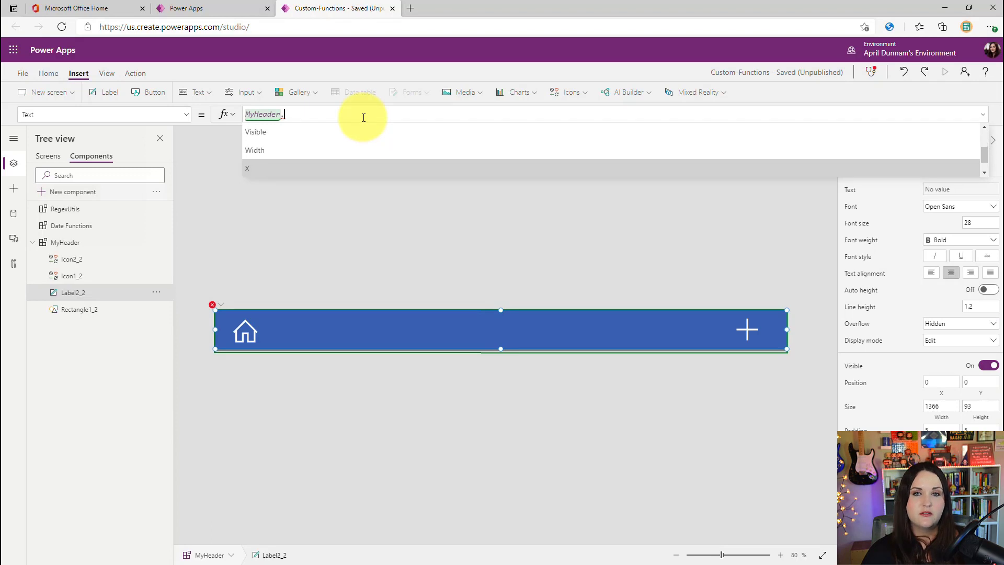
pyautogui.press('Up')
pyautogui.press('Up')
pyautogui.press('Up')
pyautogui.press('Up')
pyautogui.press('Up')
pyautogui.press('Up')
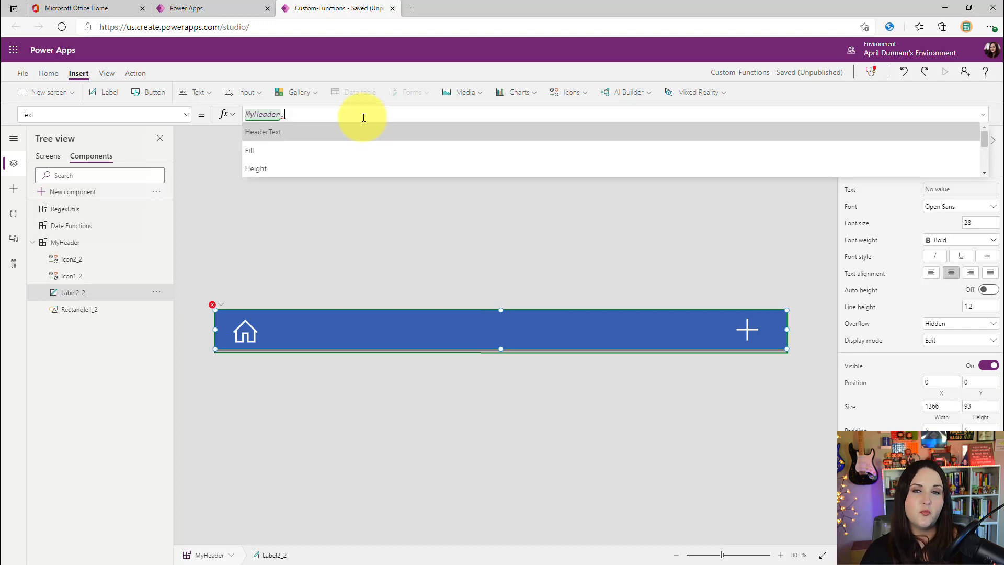
pyautogui.press('Tab')
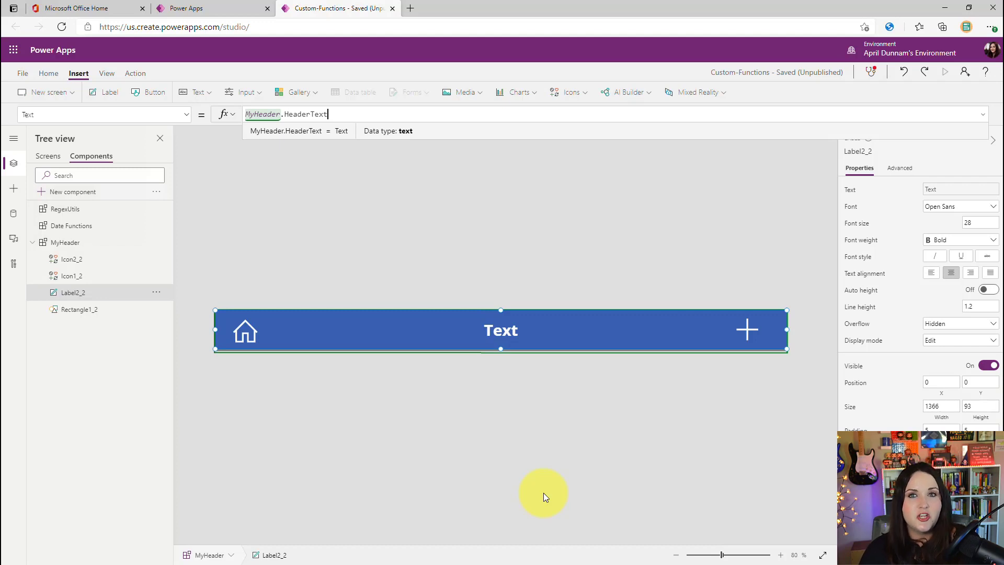
# Set the default value of the MyHeader component's HeaderText property to "Enter text ehre"
pyautogui.click(130, 245)
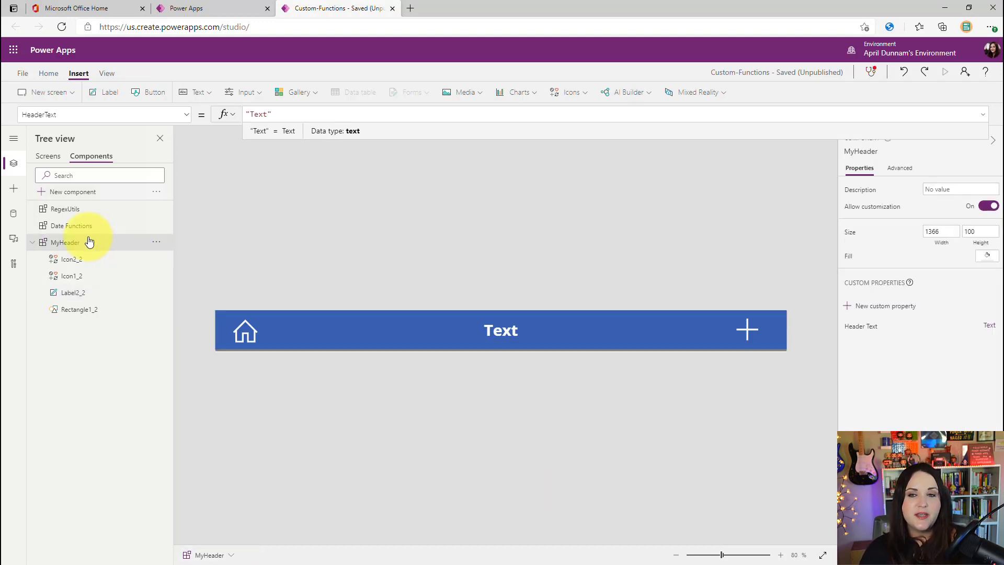
pyautogui.click(186, 115)
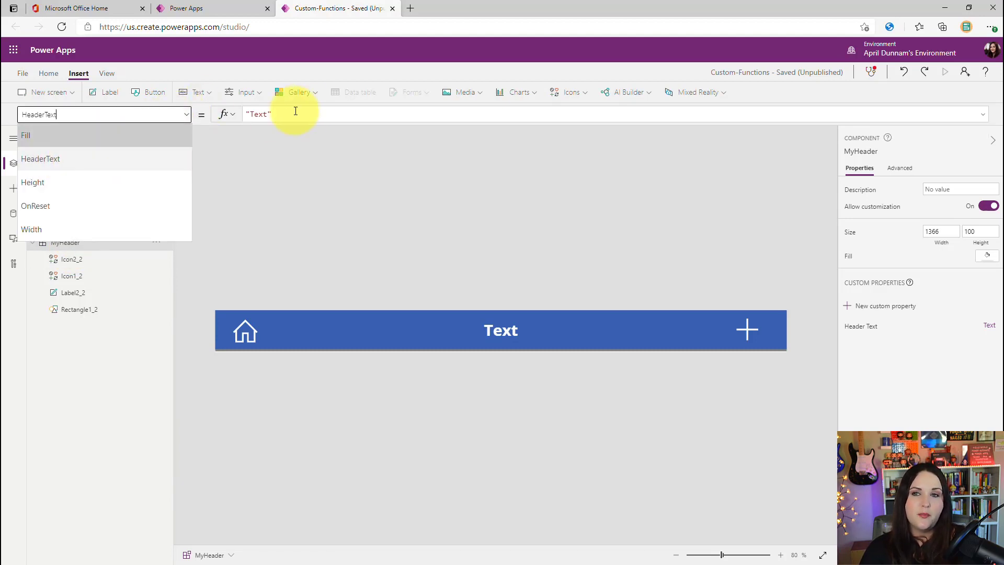
pyautogui.click(323, 110)
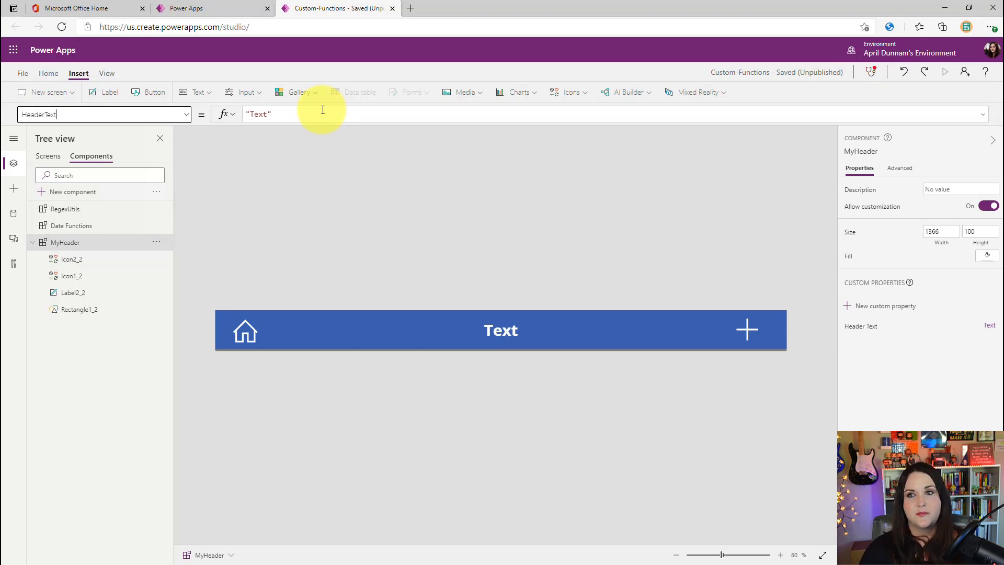
pyautogui.doubleClick(323, 110)
pyautogui.write('Enter ')
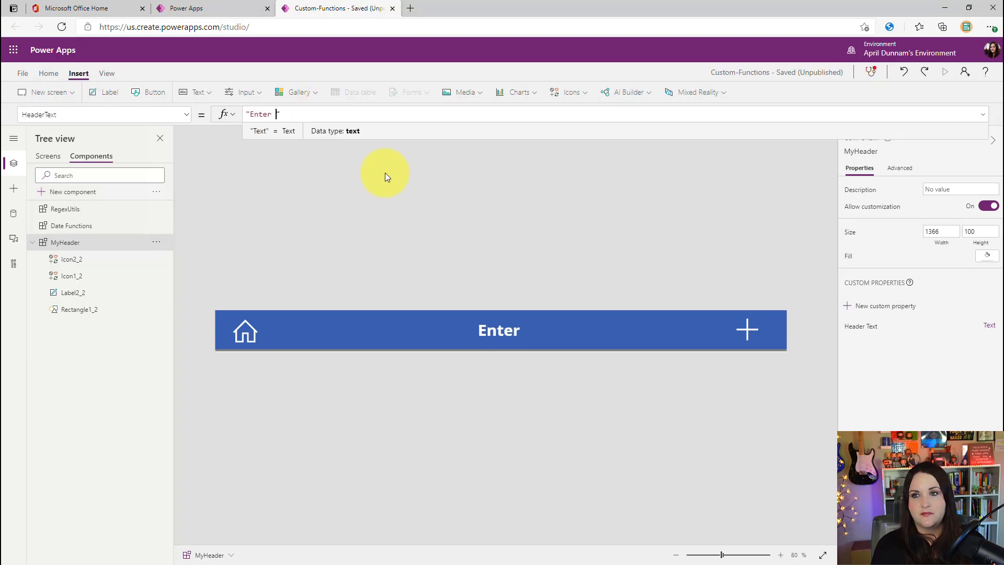
pyautogui.write('text ehre')
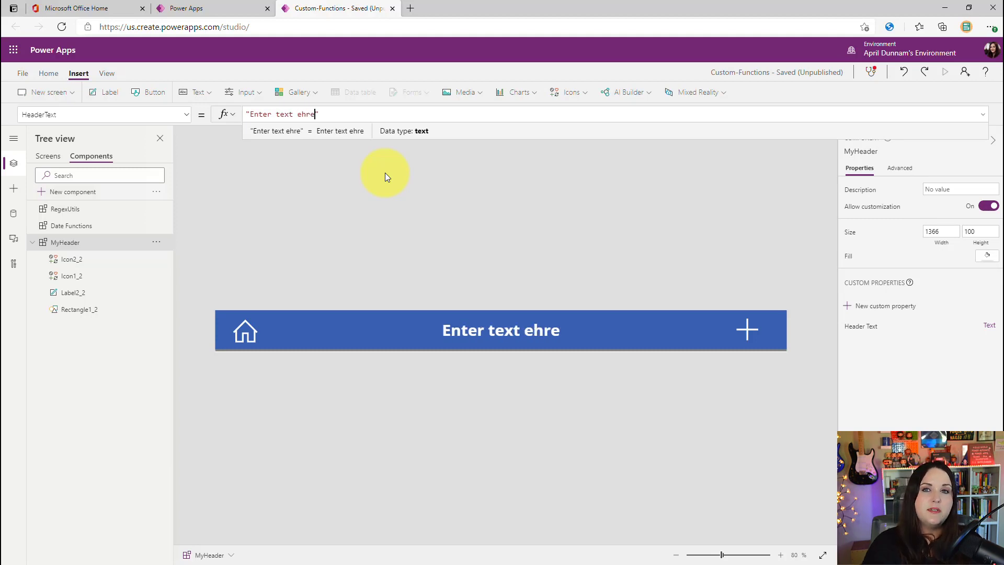
pyautogui.click(412, 210)
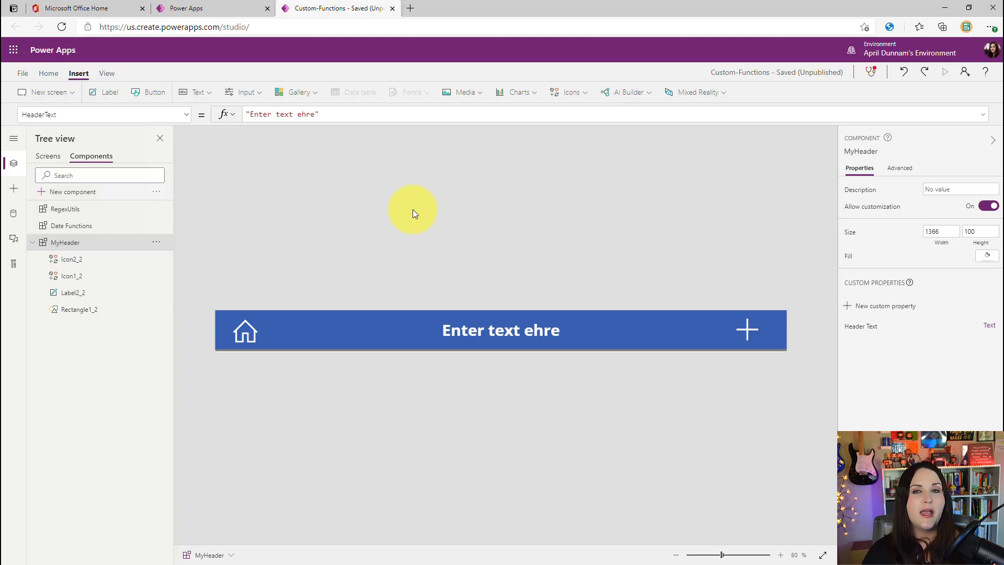
# Insert the custom MyHeader component on the empty Screen1
pyautogui.click(47, 157)
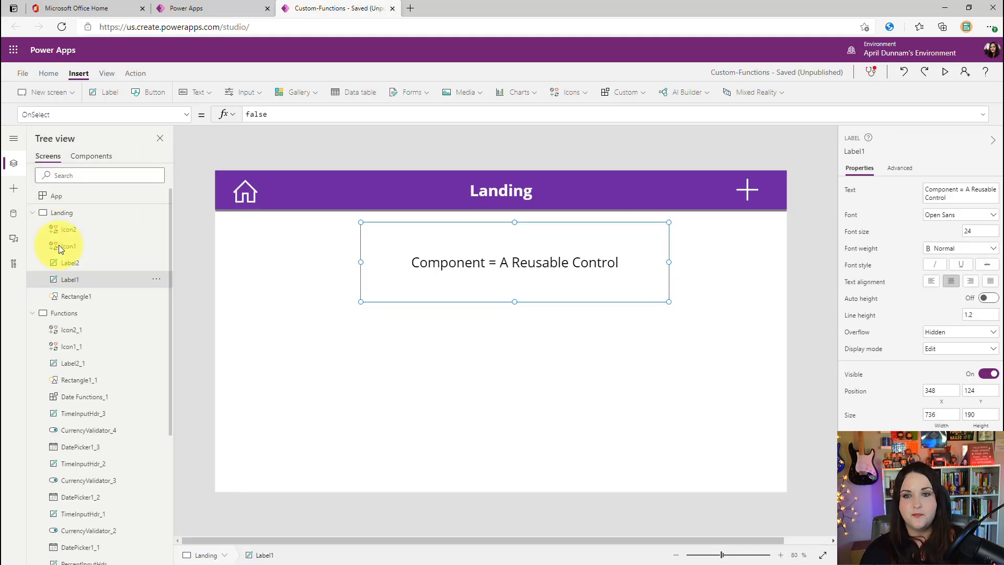
pyautogui.click(56, 246)
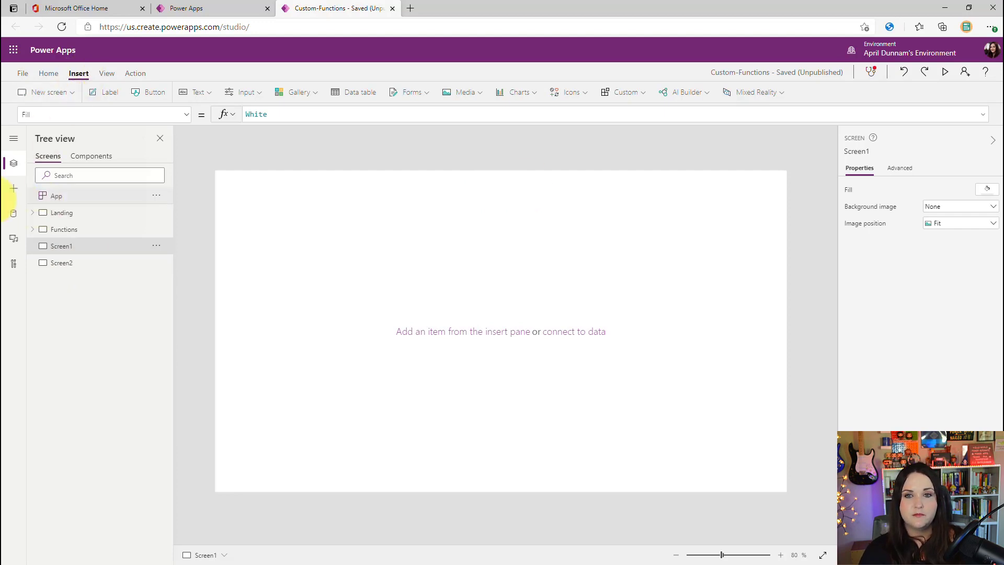
pyautogui.click(18, 194)
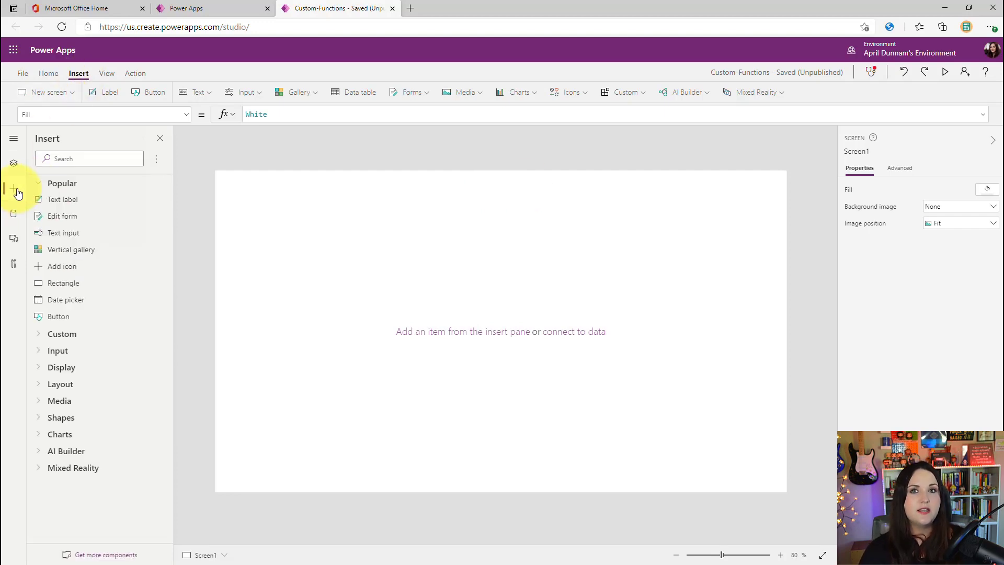
pyautogui.click(638, 102)
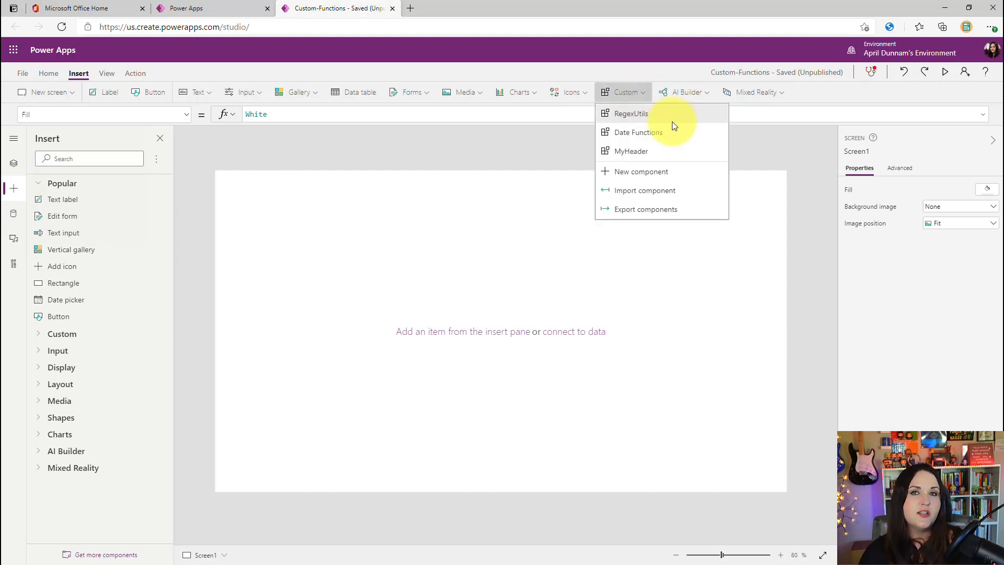
pyautogui.click(672, 153)
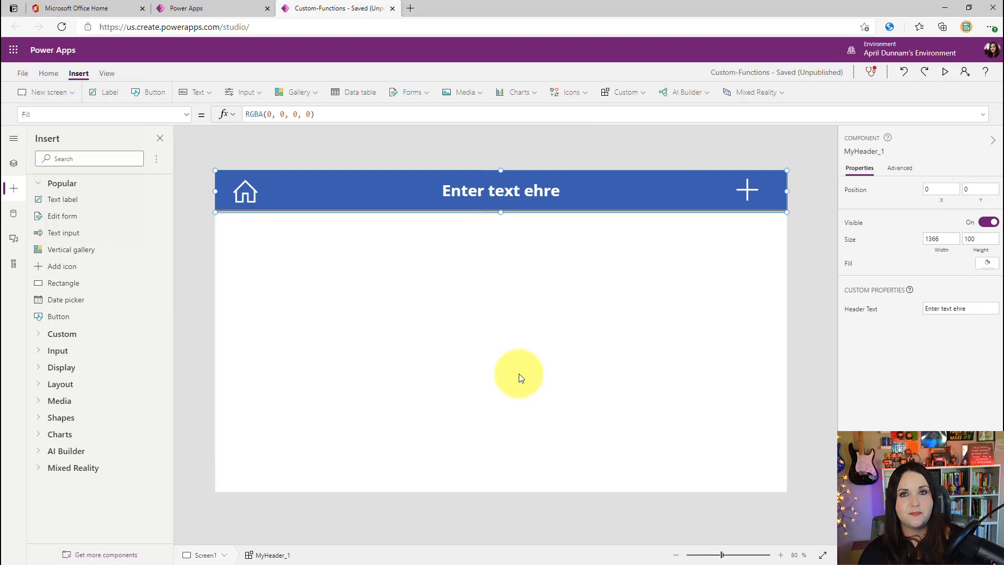
# Set the Header Text of the MyHeader_1 instance on Screen1 to "Component Example"
pyautogui.click(14, 164)
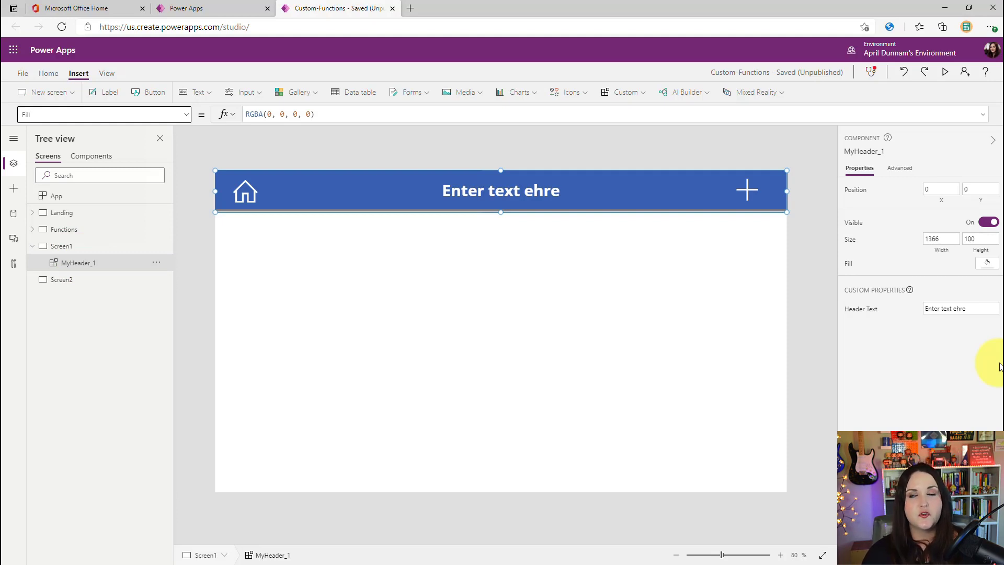
pyautogui.tripleClick(979, 308)
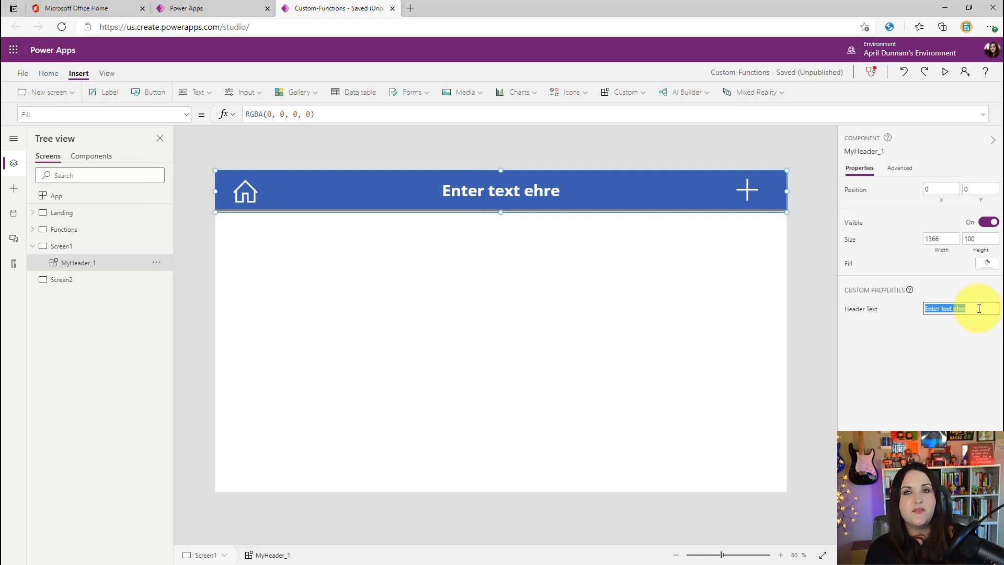
pyautogui.write('Component Example')
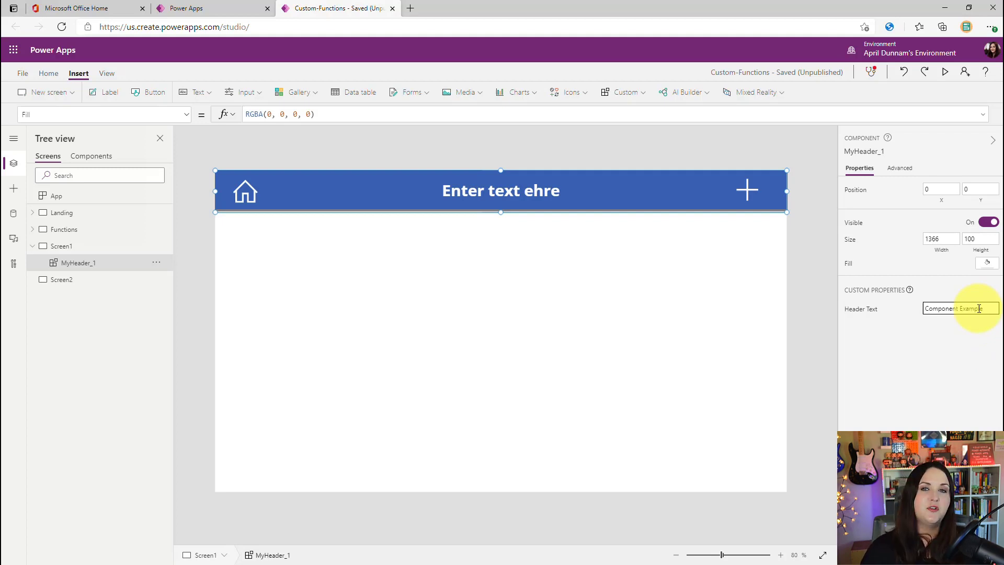
pyautogui.click(630, 322)
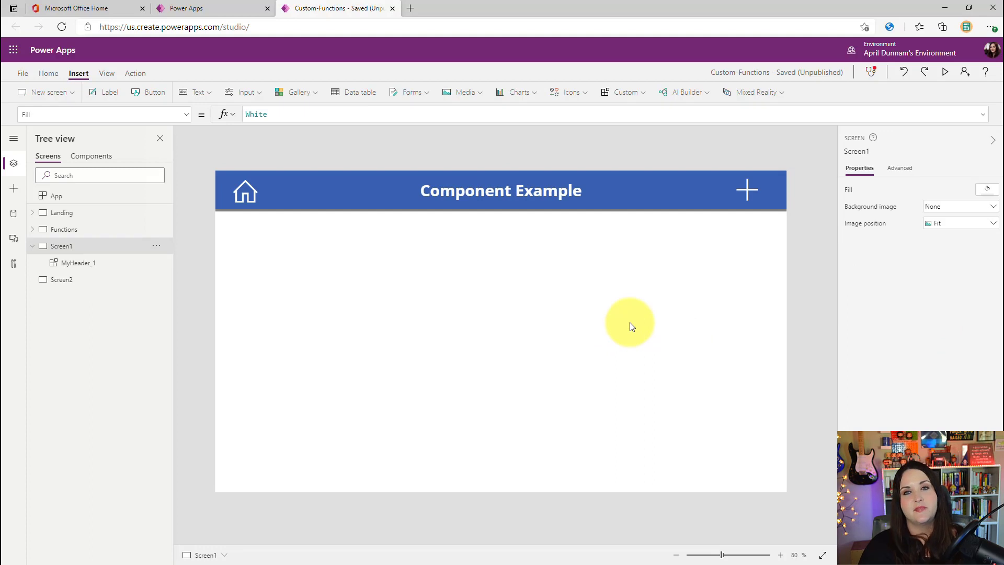
# Insert the custom MyHeader component on the empty Screen2 and set its Header Text to "Test"
pyautogui.click(72, 282)
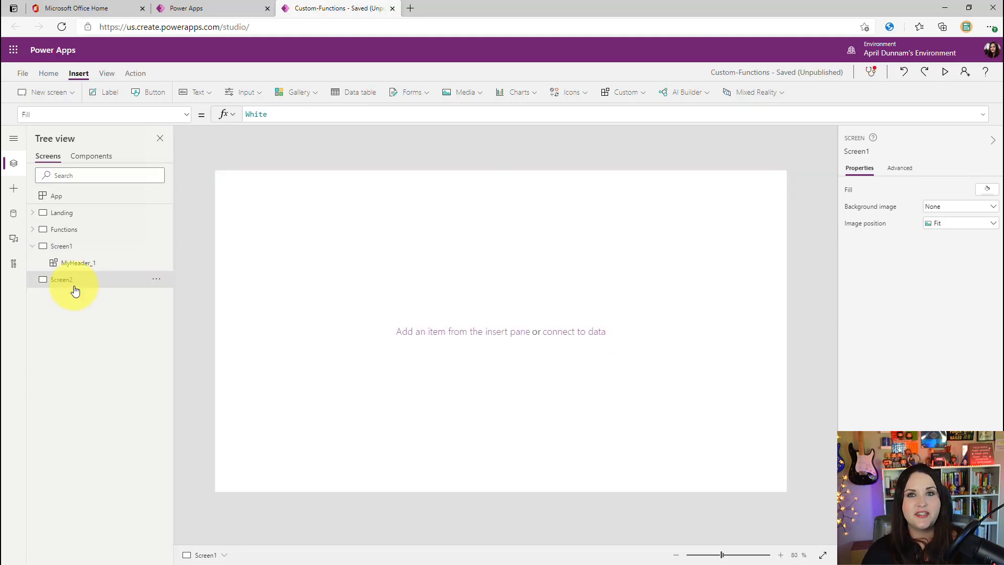
pyautogui.click(611, 92)
pyautogui.click(658, 210)
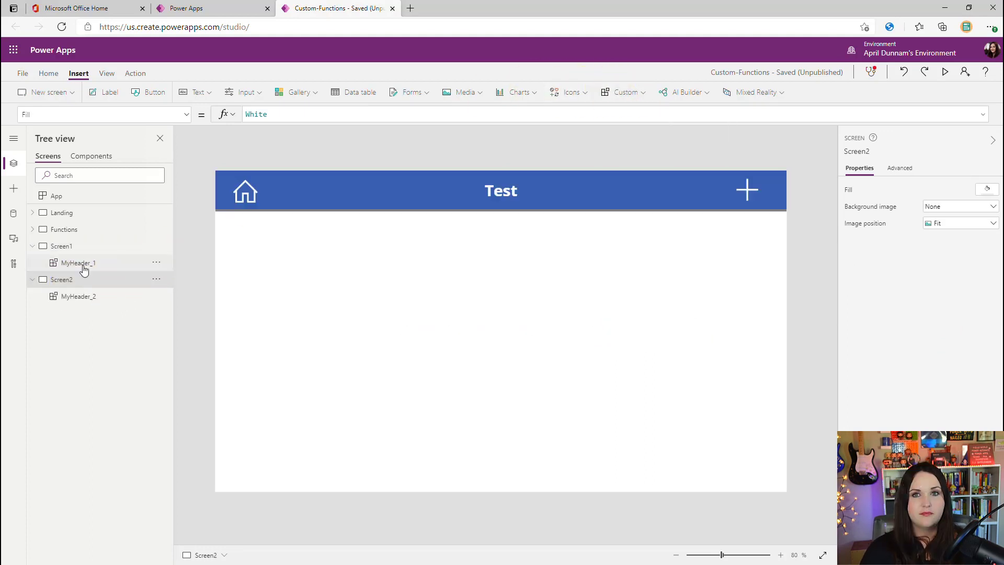
pyautogui.click(83, 268)
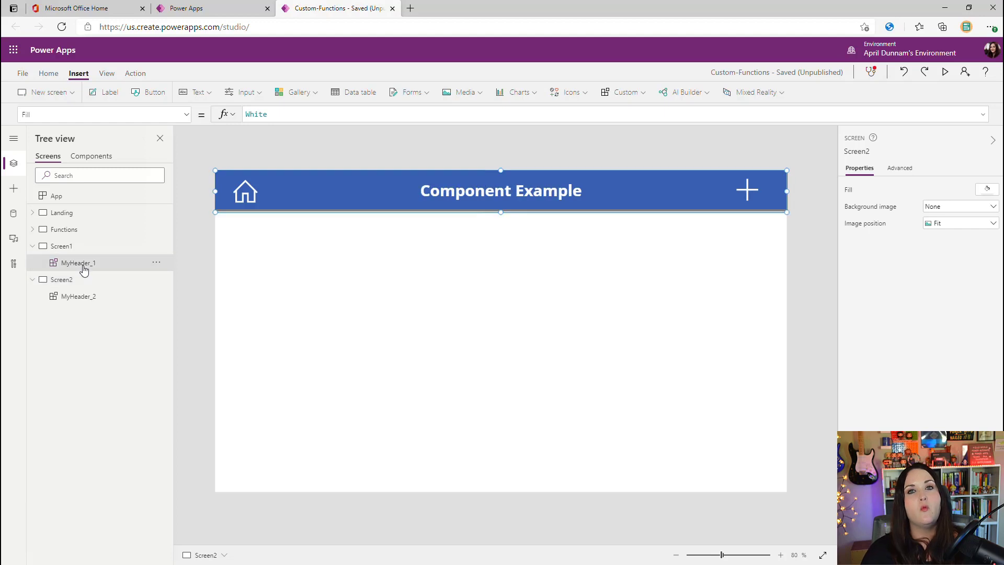
pyautogui.click(81, 300)
pyautogui.click(82, 302)
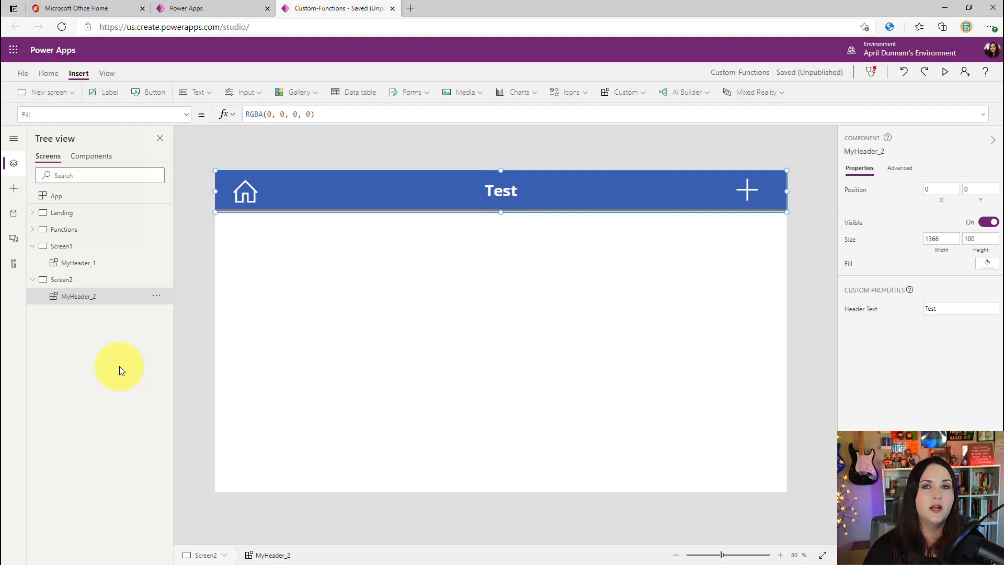
# Change the fill of the MyHeader component's title label, Label2_2, to dark red and check the header instances on Screen2 and Screen1
pyautogui.click(102, 164)
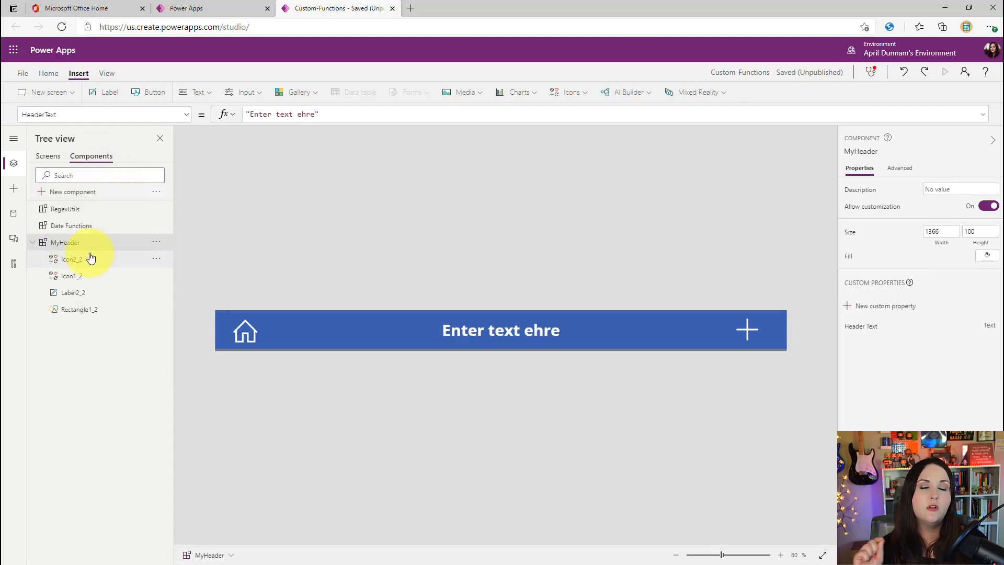
pyautogui.click(92, 311)
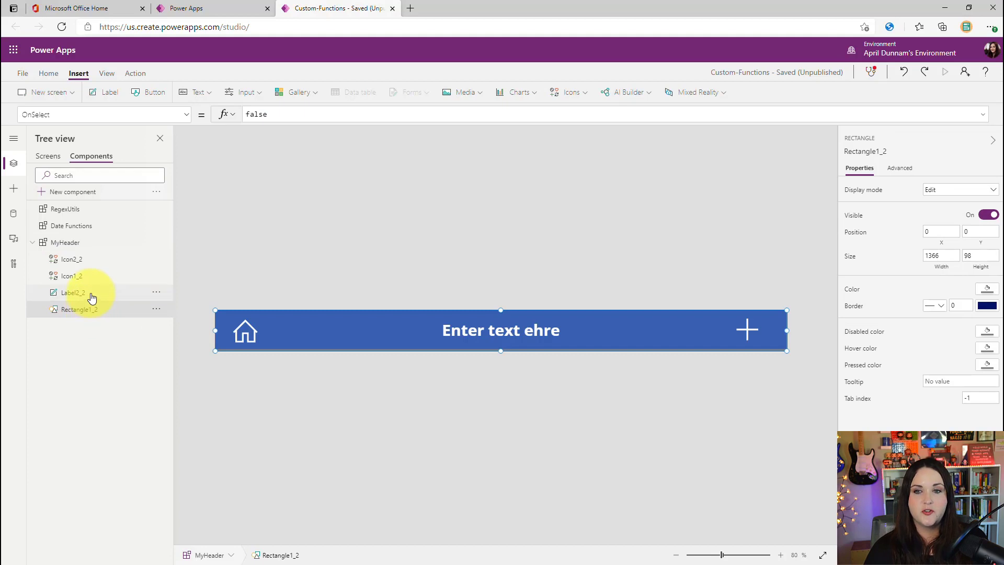
pyautogui.click(92, 296)
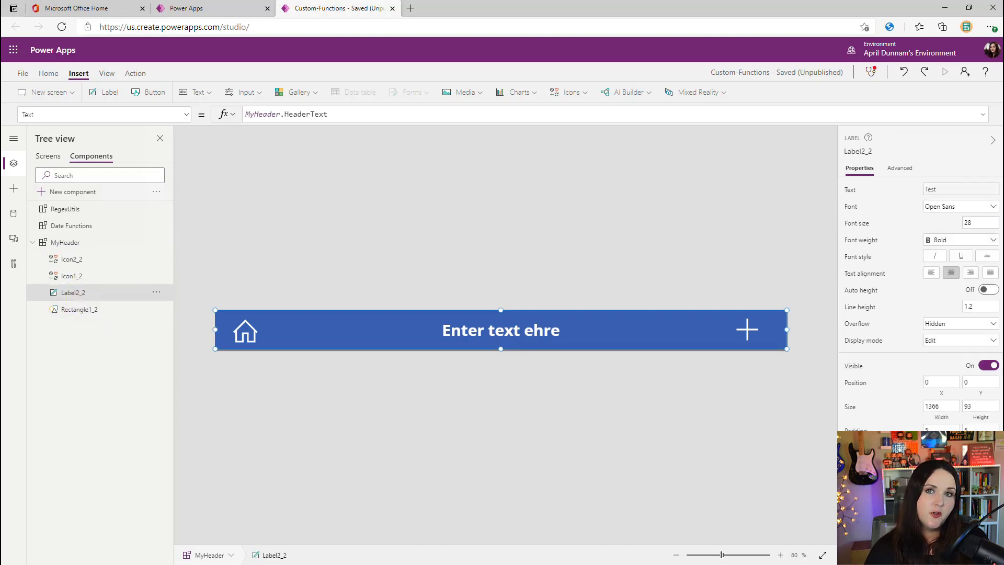
pyautogui.click(988, 478)
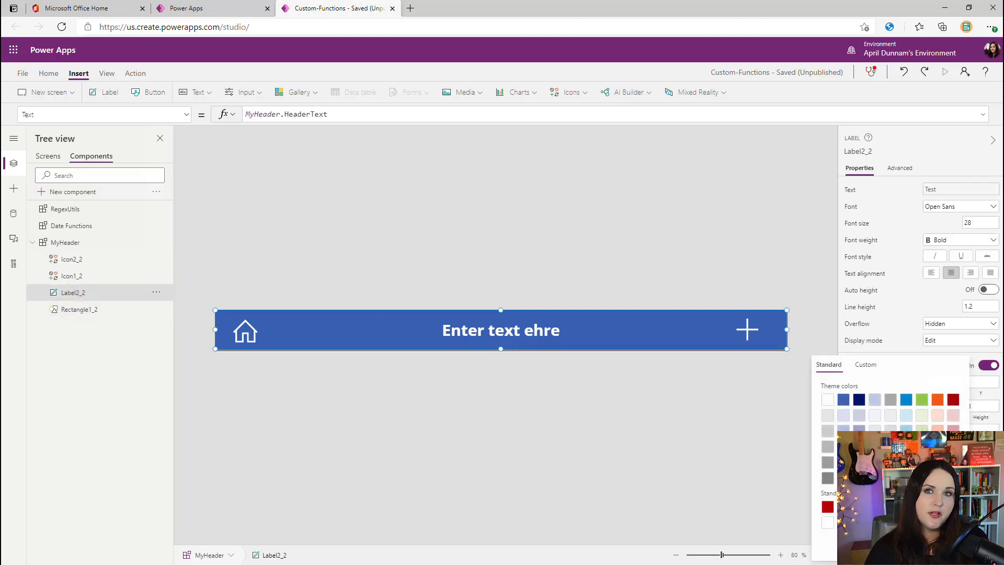
pyautogui.click(956, 406)
pyautogui.click(519, 391)
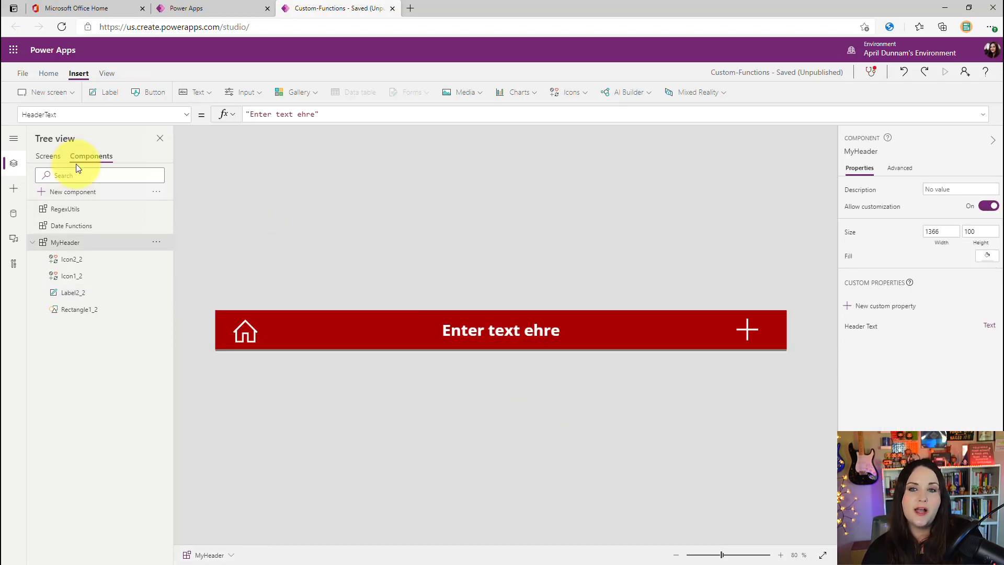
pyautogui.click(55, 158)
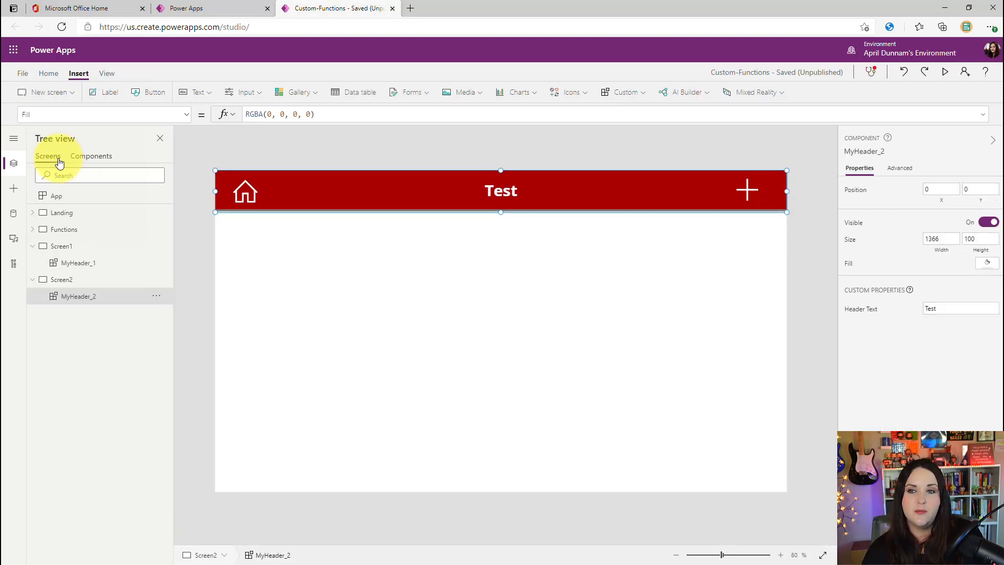
pyautogui.click(68, 254)
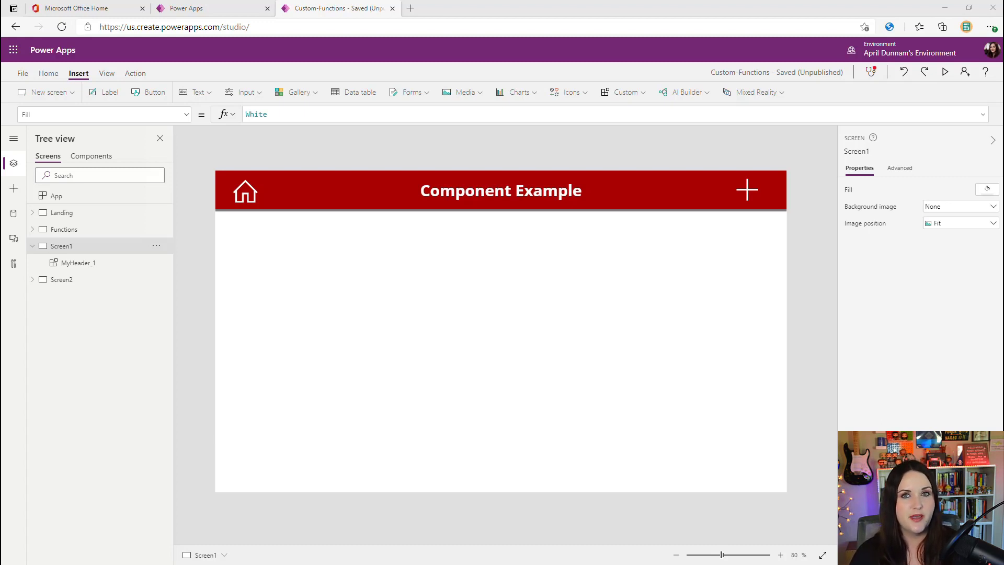
# Create a new component and rename it ChoicePicker
pyautogui.click(94, 158)
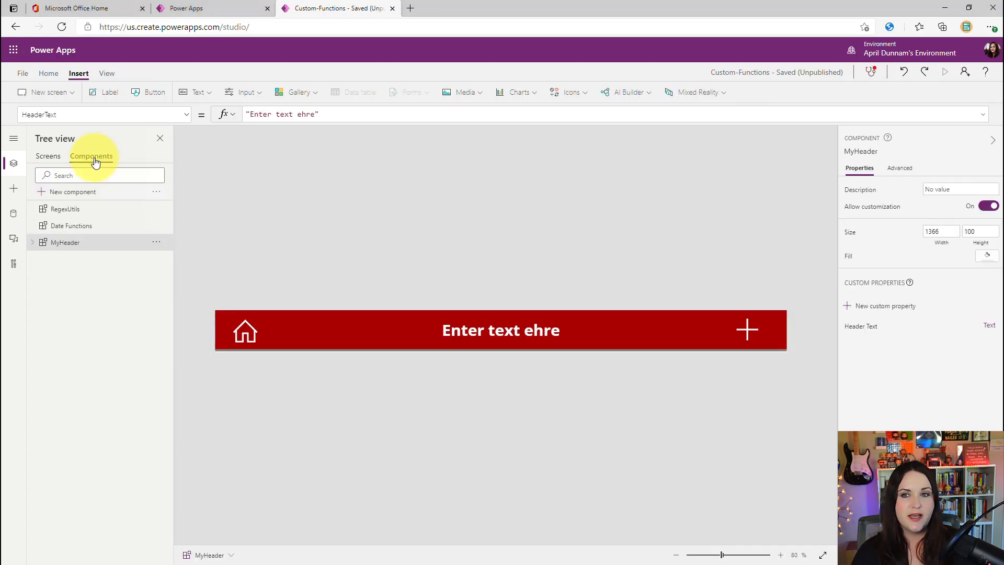
pyautogui.click(90, 200)
pyautogui.rightClick(149, 260)
pyautogui.click(198, 364)
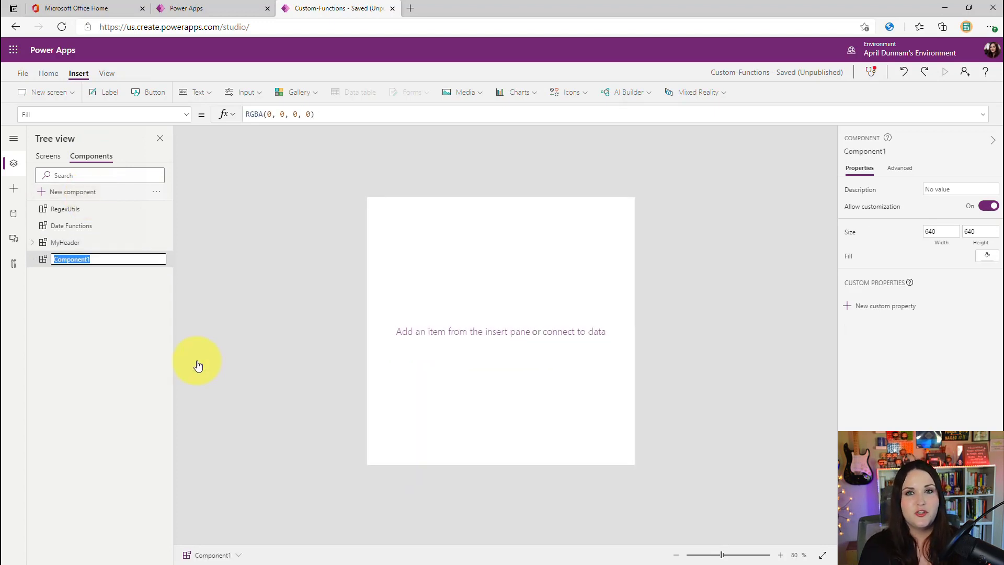
pyautogui.write('ChoicePicker')
pyautogui.click(397, 393)
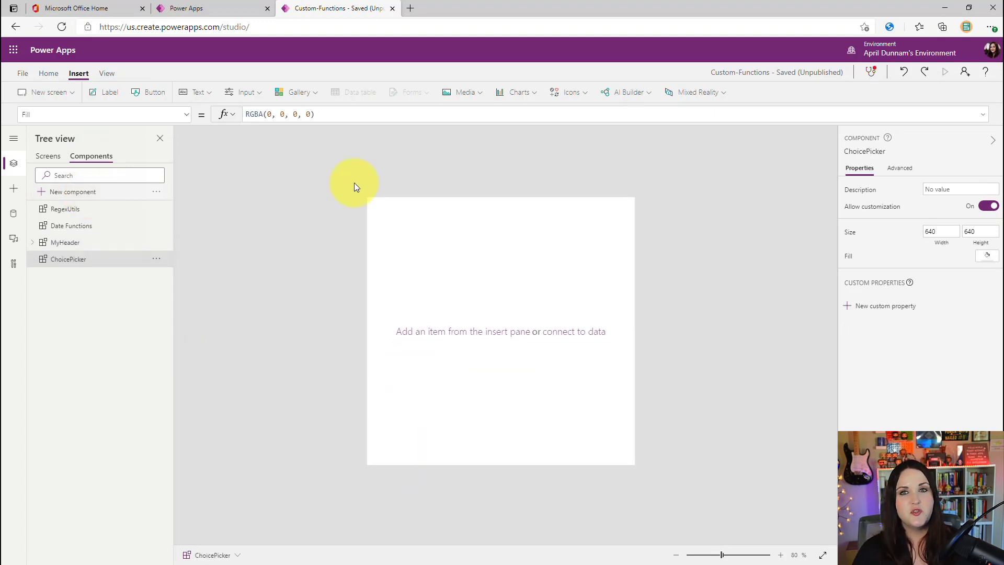
# Add a vertical gallery to the ChoicePicker component with Items set to ["Power Apps", "Power Automate", "Power Virtual Agents", "Power BI"]
pyautogui.click(301, 94)
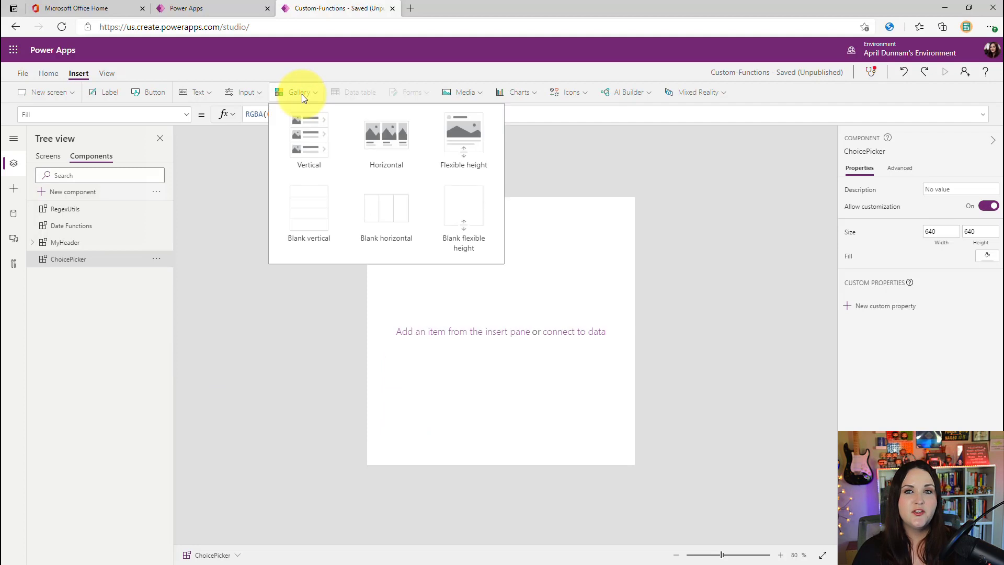
pyautogui.click(295, 143)
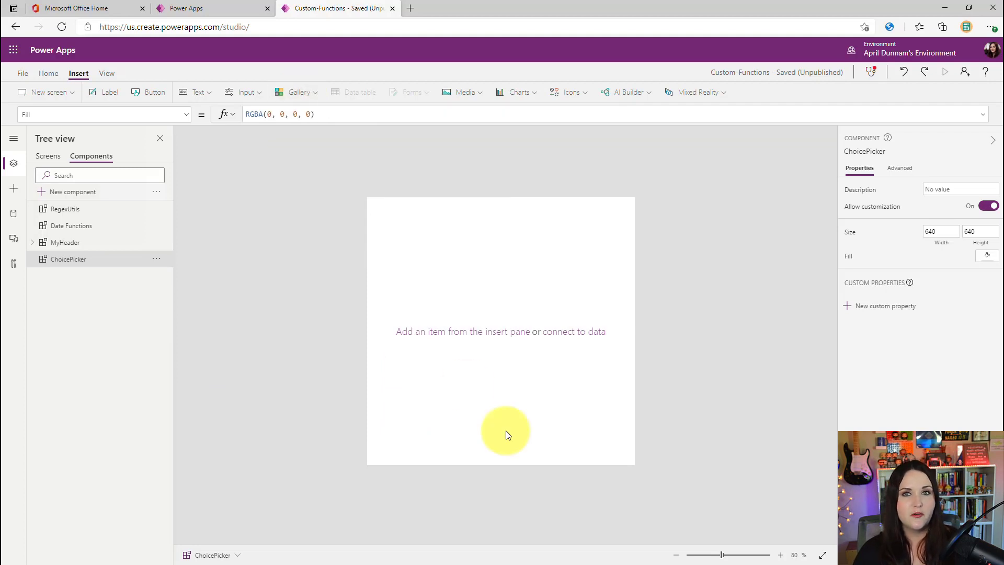
pyautogui.click(356, 116)
pyautogui.hotkey('ctrl', 'a')
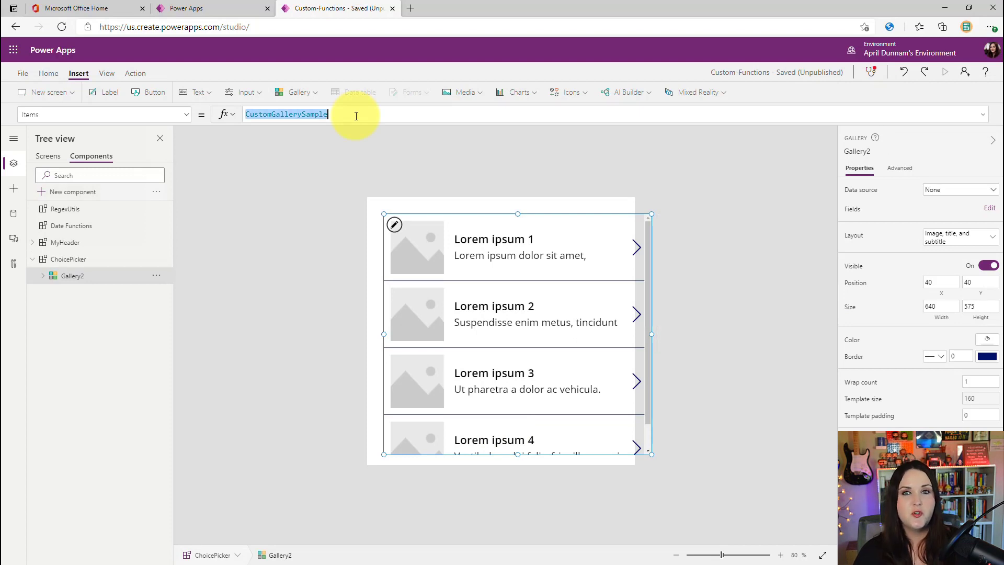
pyautogui.write('["Power Apps')
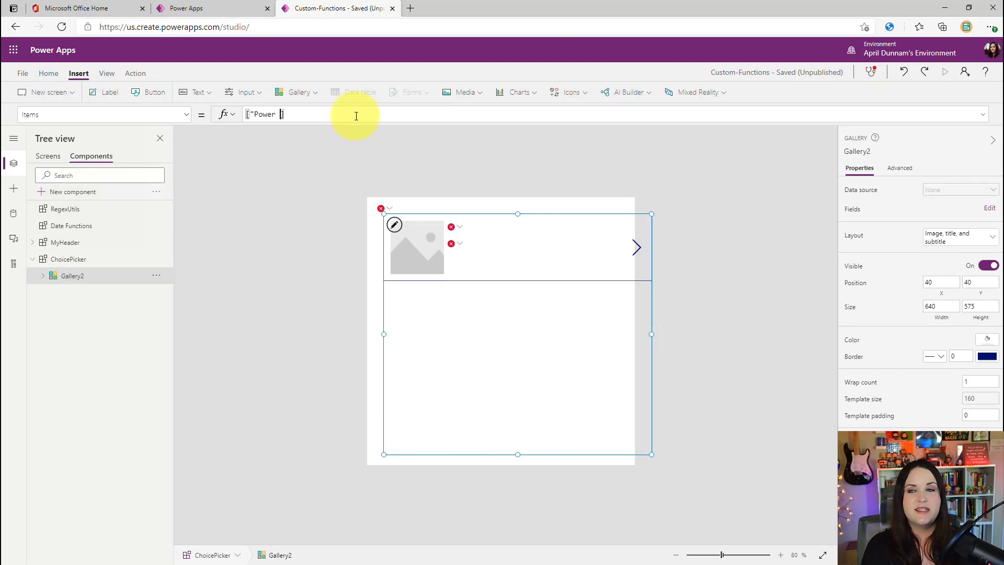
pyautogui.write('", "Power Automate", "')
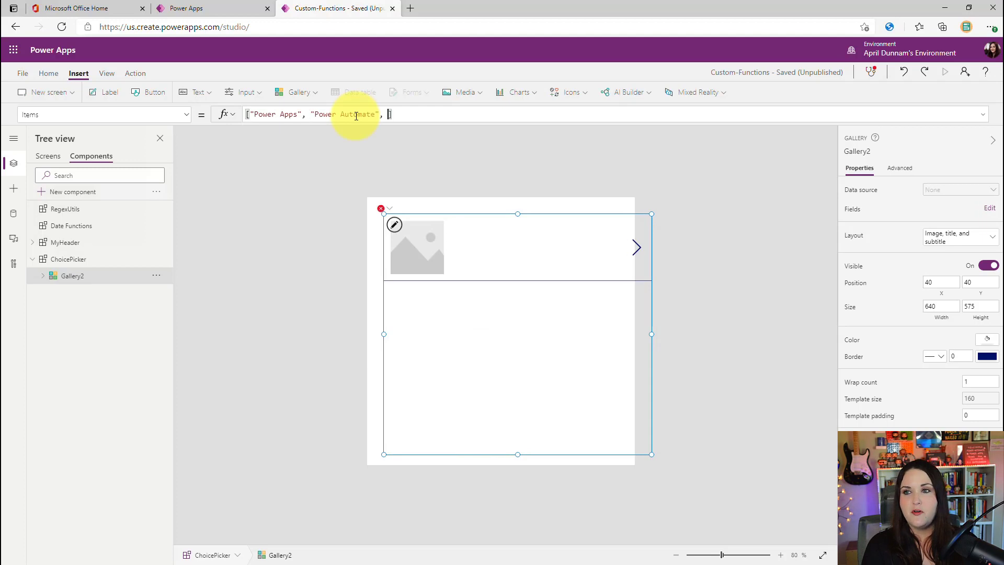
pyautogui.write('Power Virtual Agents", "Power BI"')
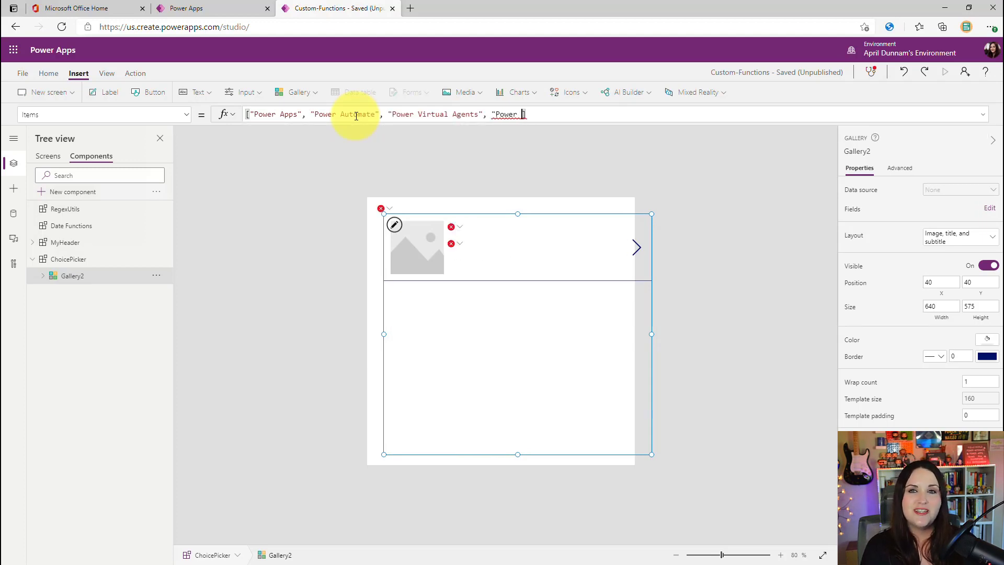
# Switch the gallery's layout to Title and resize the gallery to about 550 wide so it fits inside the ChoicePicker component
pyautogui.click(946, 245)
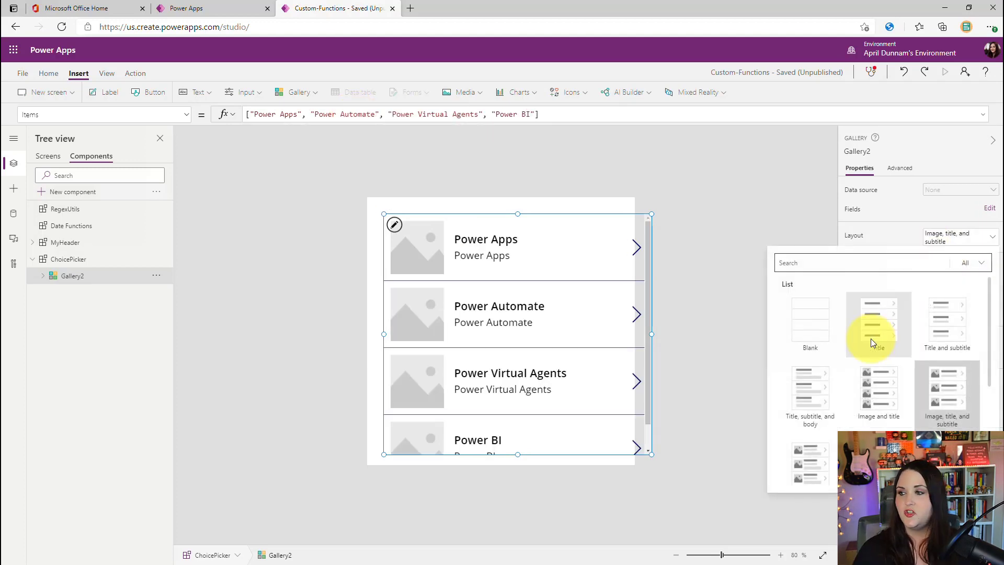
pyautogui.click(379, 358)
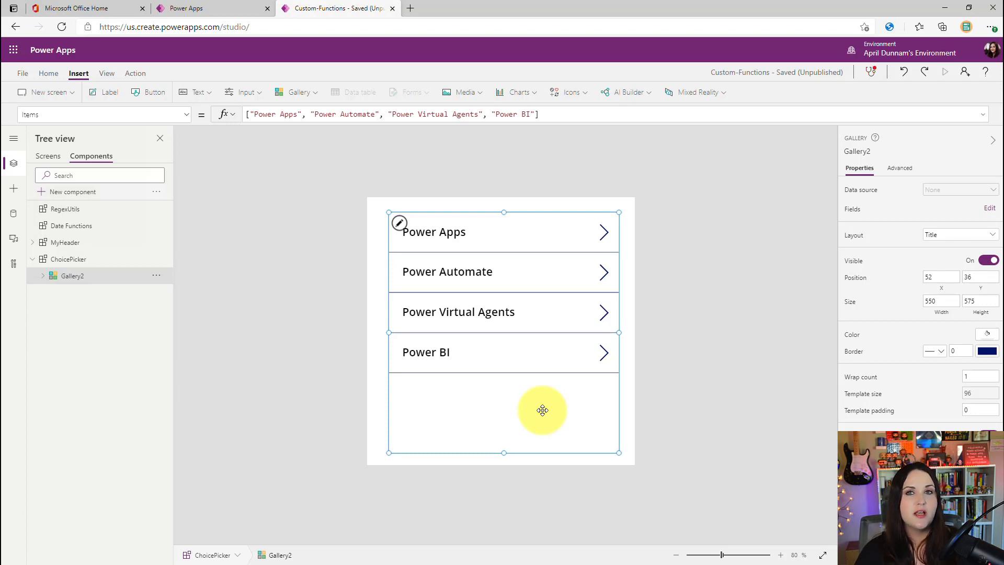
# Create a custom output property for the ChoicePicker component with display name "Selected Item" and data type Text
pyautogui.click(73, 260)
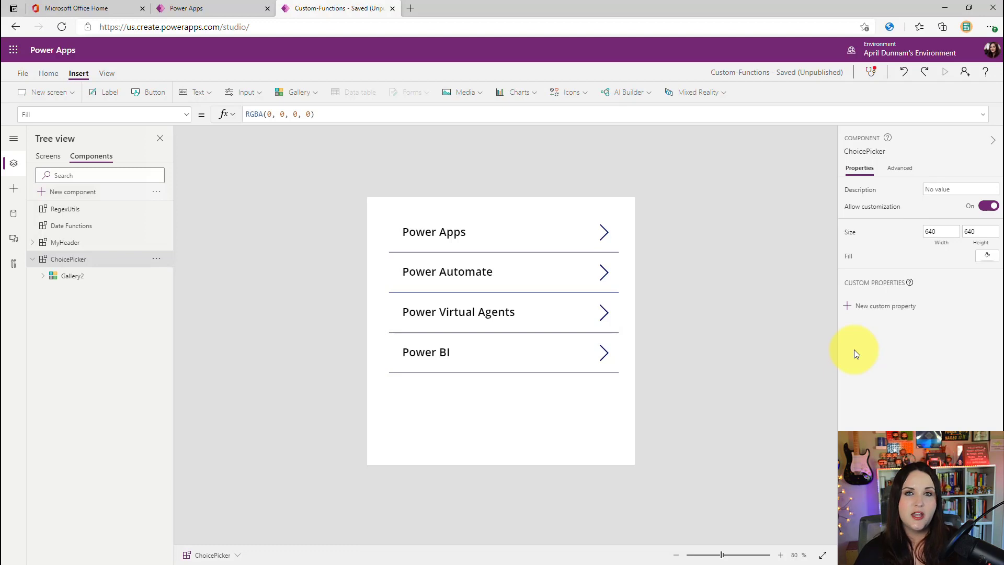
pyautogui.click(874, 313)
pyautogui.write('S')
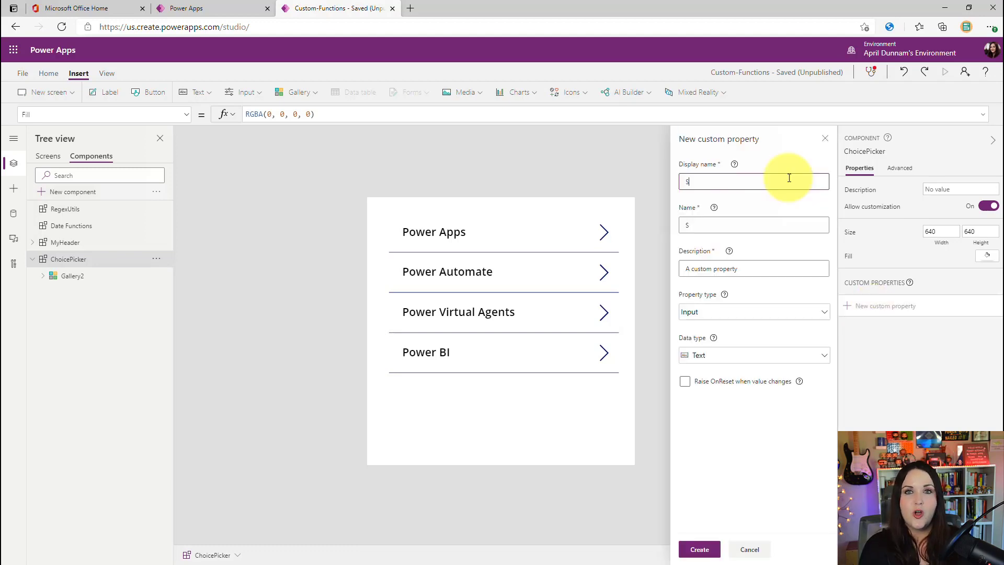
pyautogui.write('elected Items')
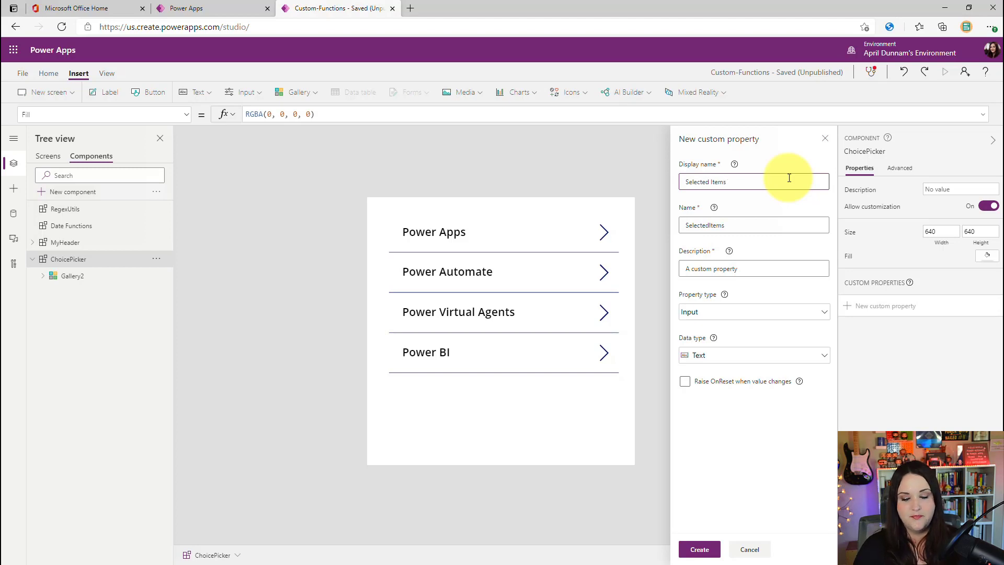
pyautogui.press('BackSpace')
pyautogui.click(747, 316)
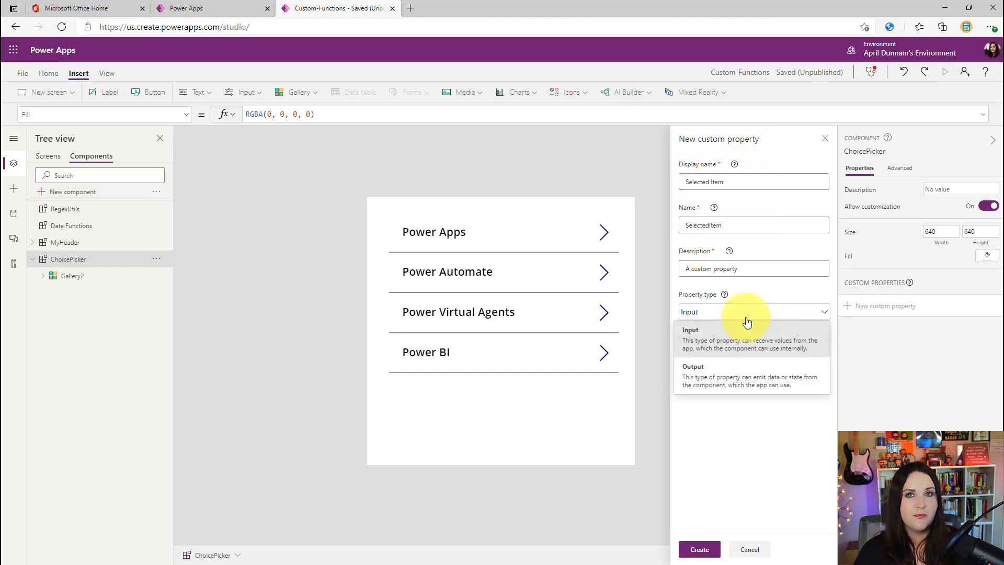
pyautogui.click(736, 378)
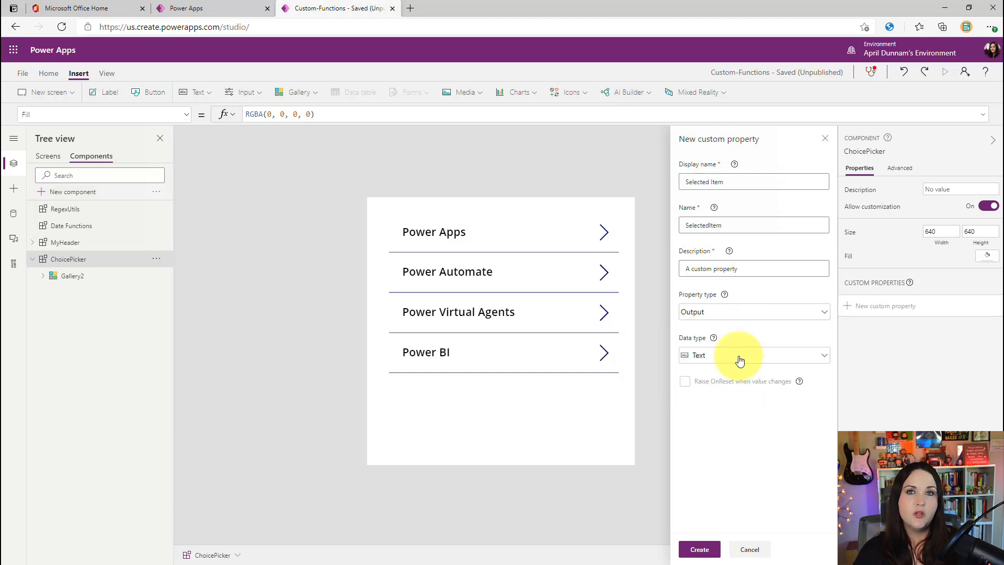
pyautogui.click(700, 548)
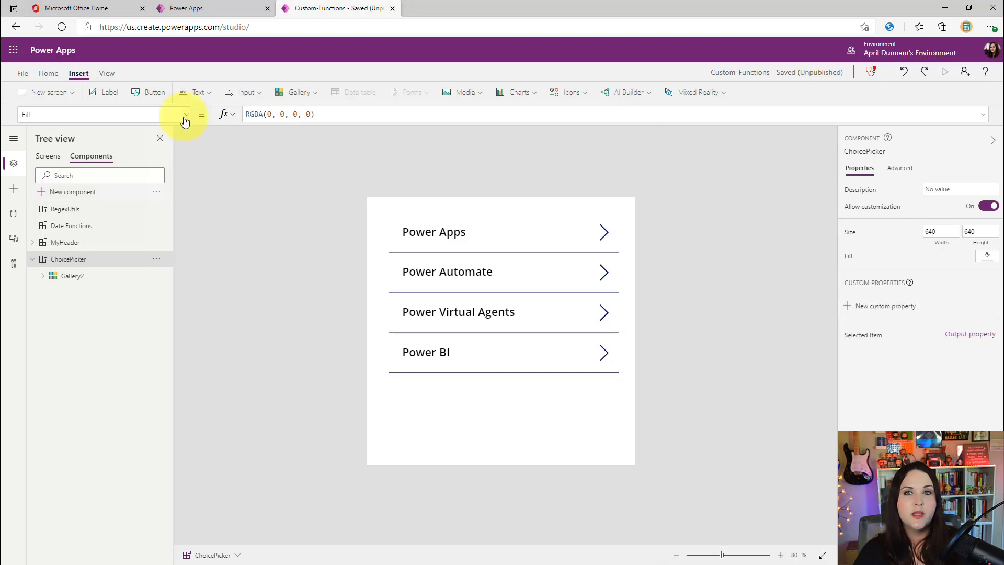
# Set the ChoicePicker component's SelectedItem property to the formula Gallery2.Selected.Value
pyautogui.click(185, 115)
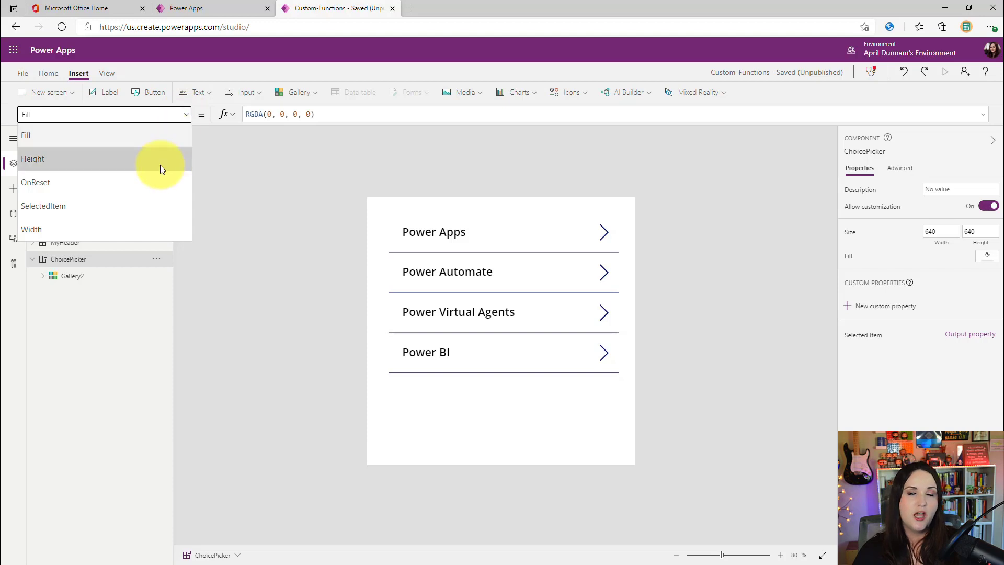
pyautogui.click(80, 204)
pyautogui.tripleClick(333, 117)
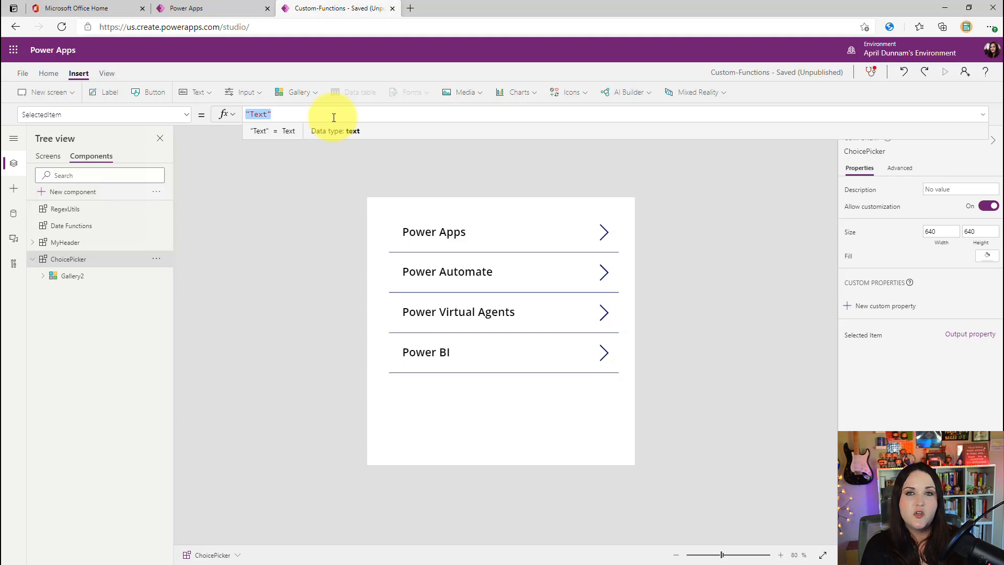
pyautogui.write('Gallery2')
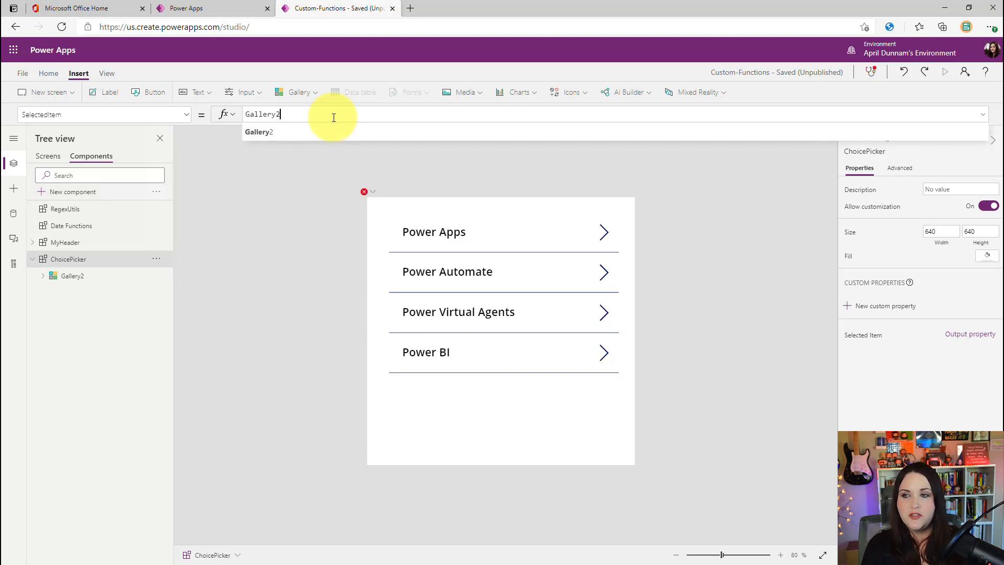
pyautogui.write('.Selected.Value')
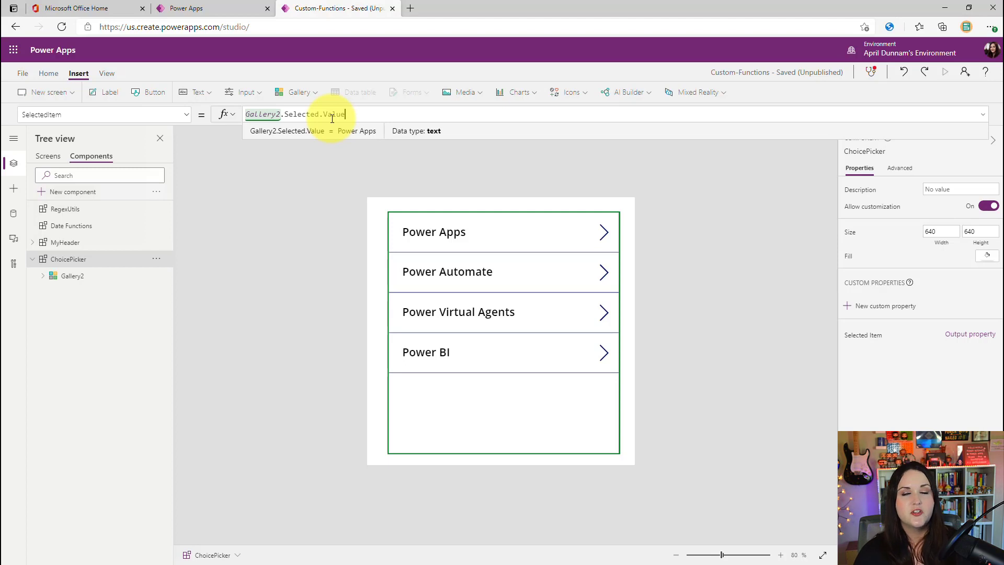
pyautogui.click(487, 495)
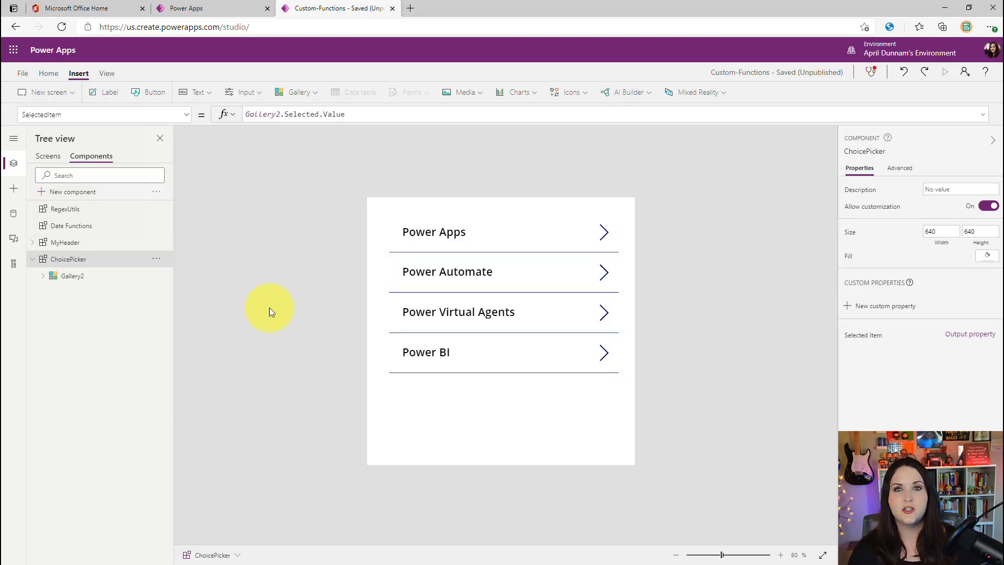
# Add the ChoicePicker component to Screen1 and place it below the header on the left side of the screen
pyautogui.click(48, 156)
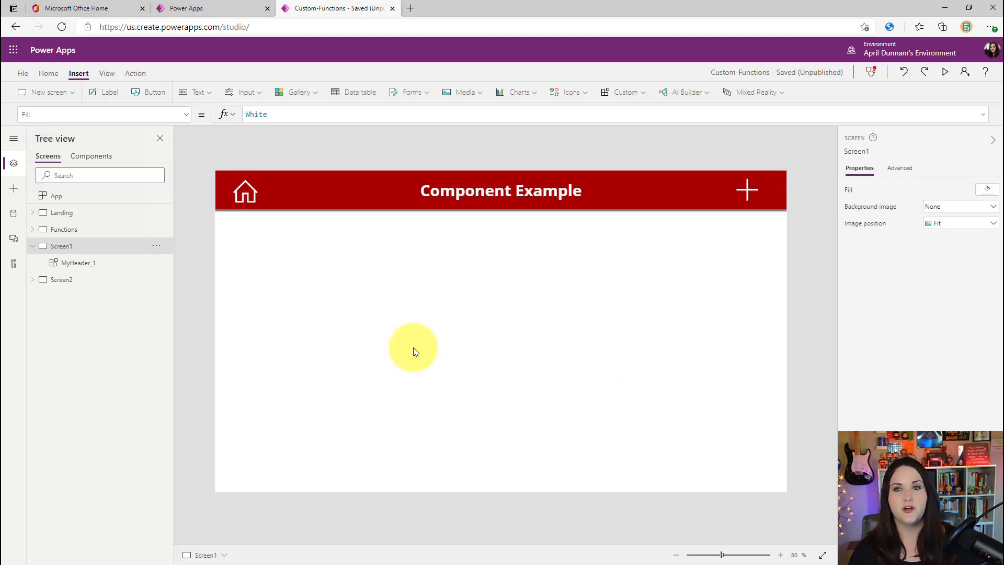
pyautogui.click(638, 95)
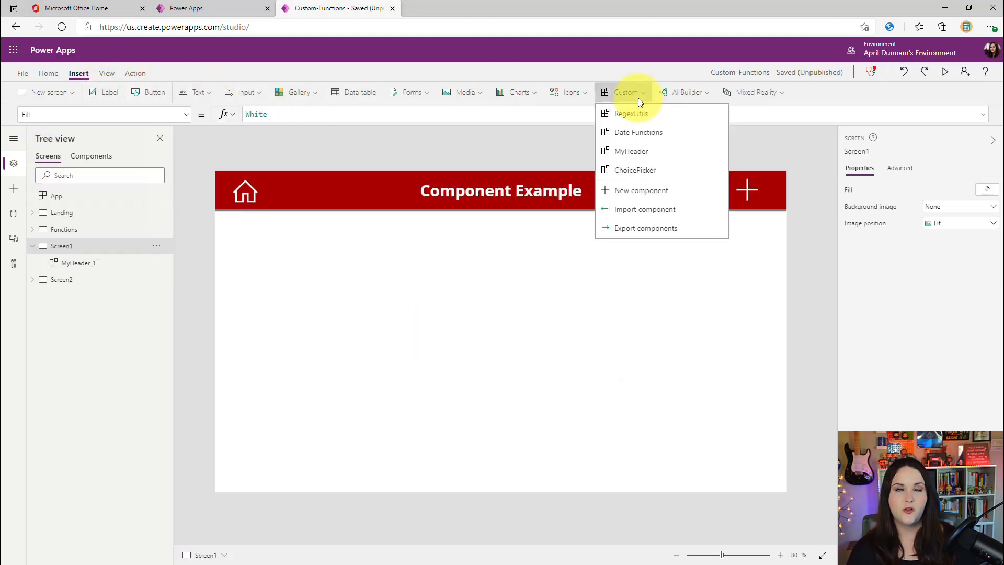
pyautogui.click(679, 177)
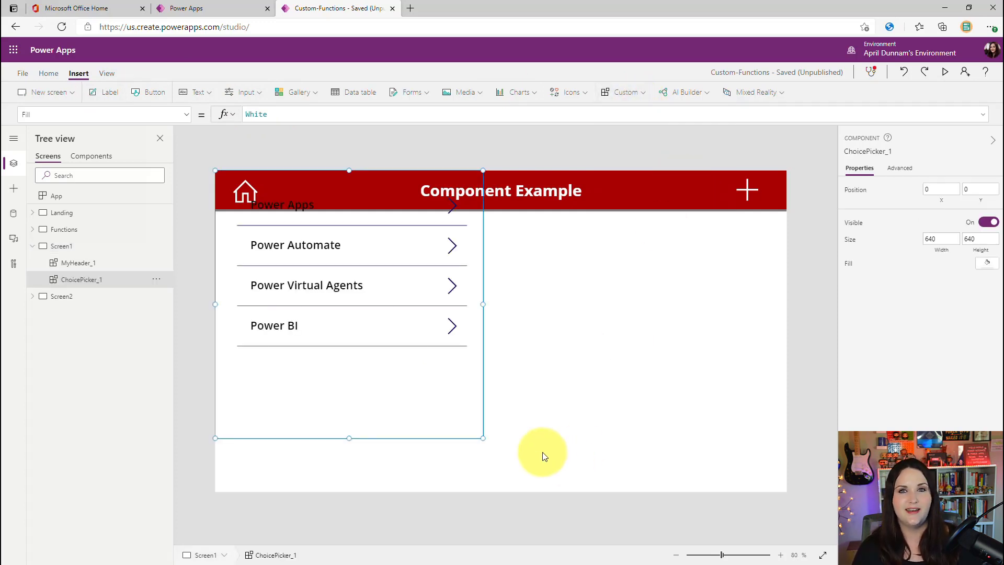
pyautogui.click(545, 459)
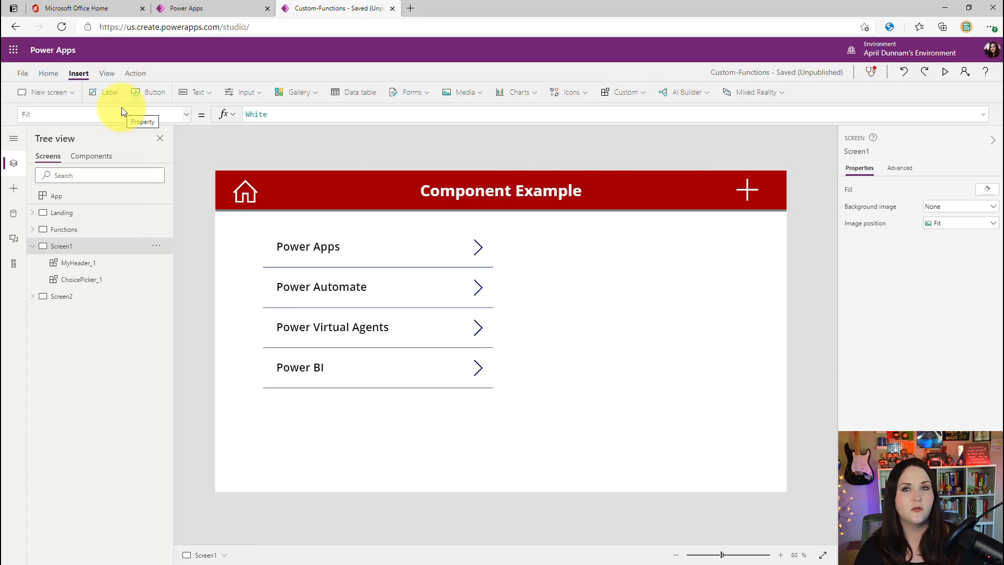
# Add a label to Screen1 beside the ChoicePicker, about 393 wide and 150 high at about X 864, Y 244
pyautogui.click(96, 93)
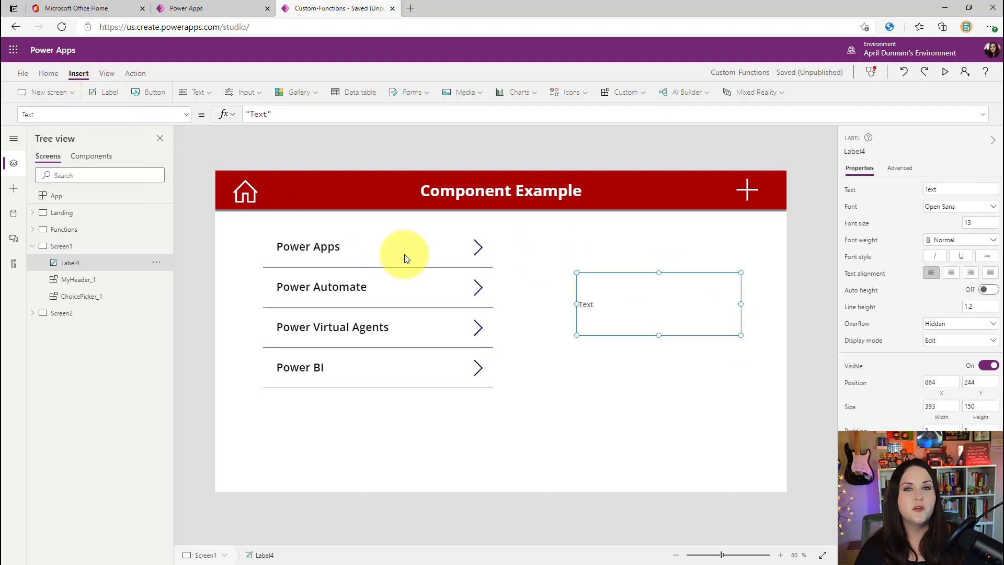
pyautogui.click(69, 119)
pyautogui.click(622, 285)
# Set the new label's Text property to the formula ChoicePicker_1.SelectedItem
pyautogui.click(315, 114)
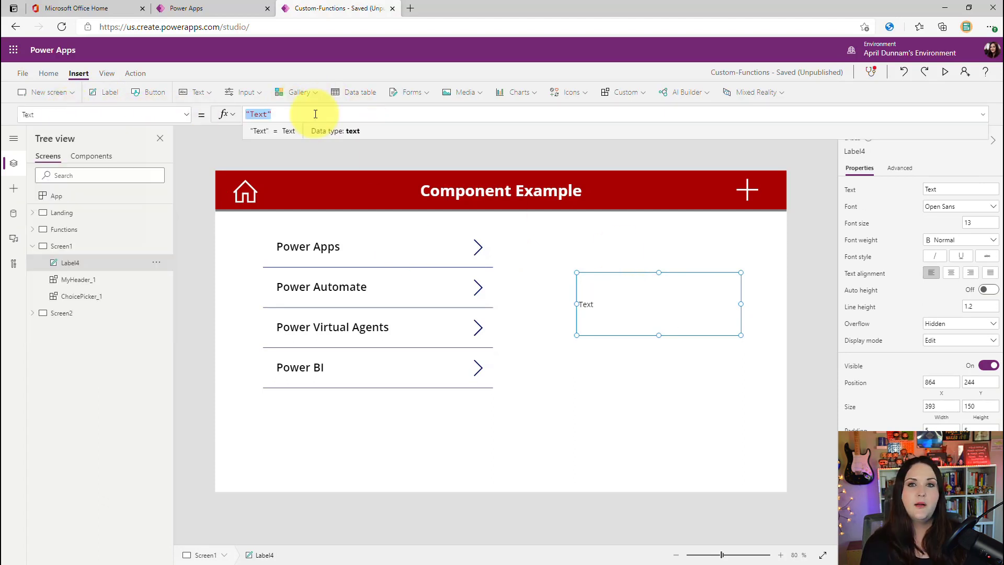
pyautogui.press('BackSpace')
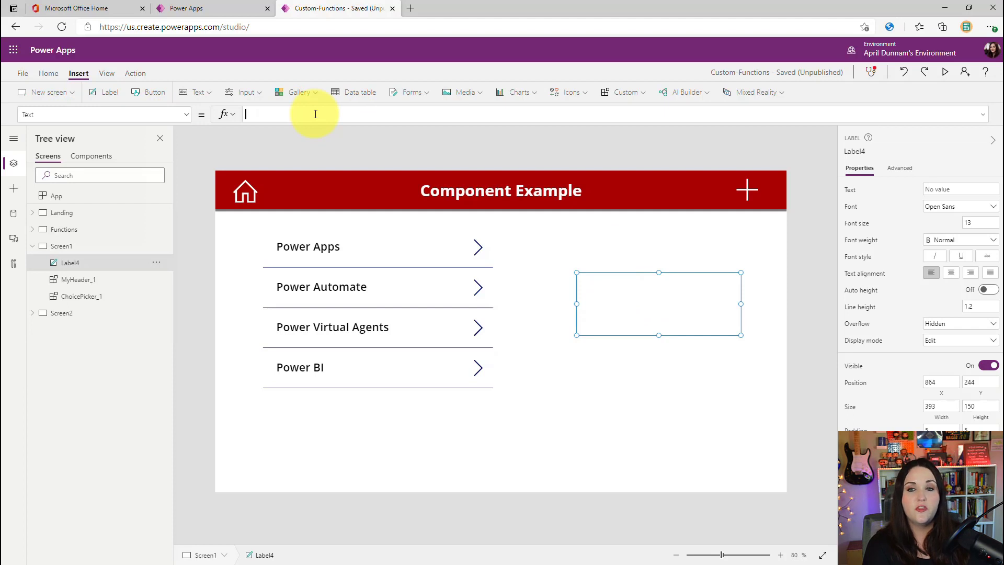
pyautogui.write('CHoice')
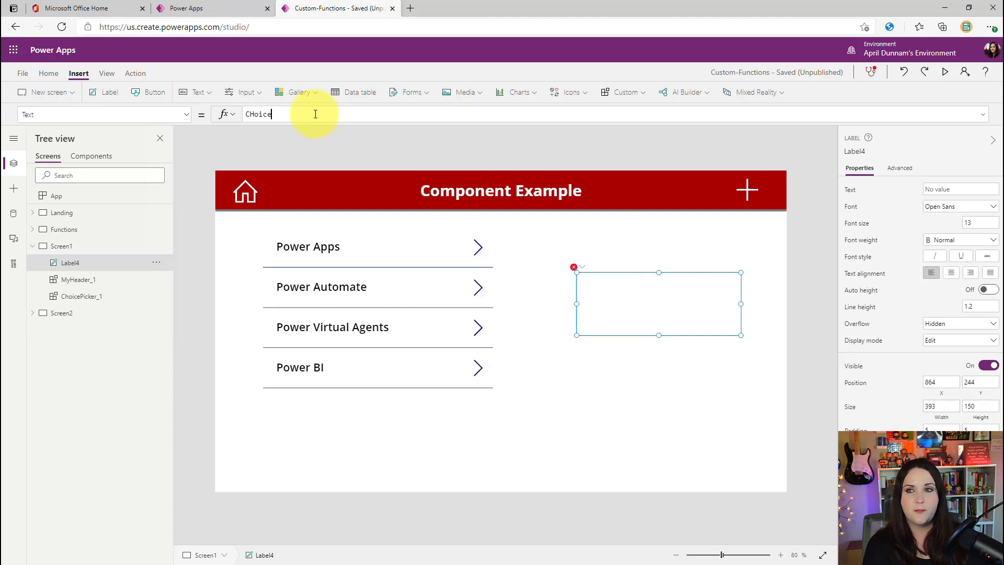
pyautogui.press('Tab')
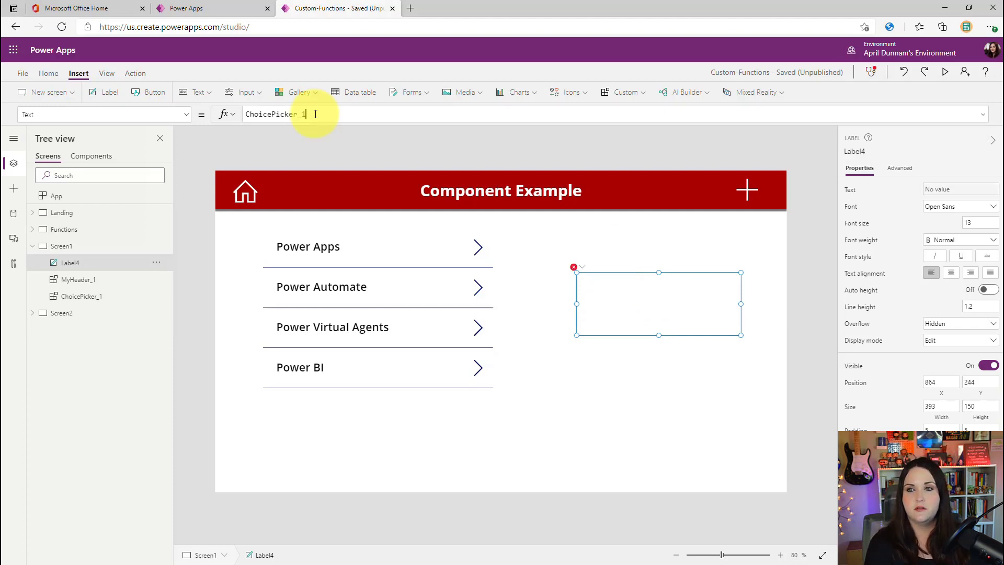
pyautogui.write('.')
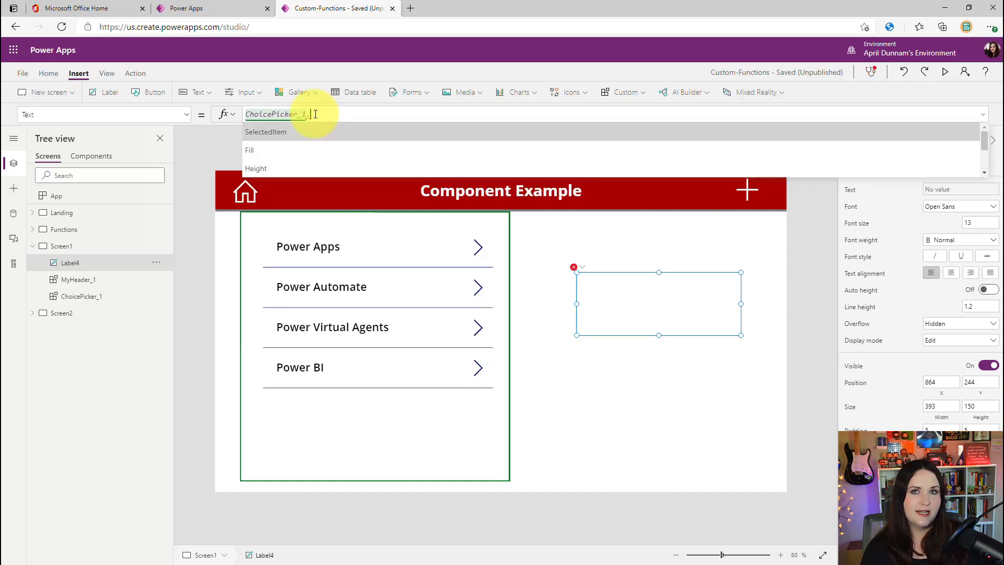
pyautogui.press('Tab')
# Extend the label's Text formula to "You Selected " & ChoicePicker_1.SelectedItem & " ! "
pyautogui.click(248, 114)
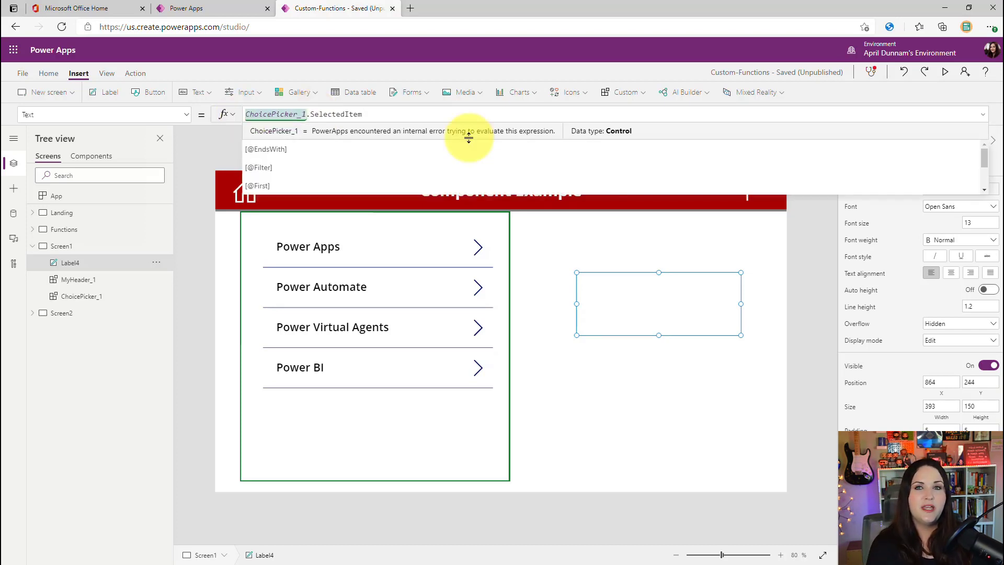
pyautogui.write('"You Selecte')
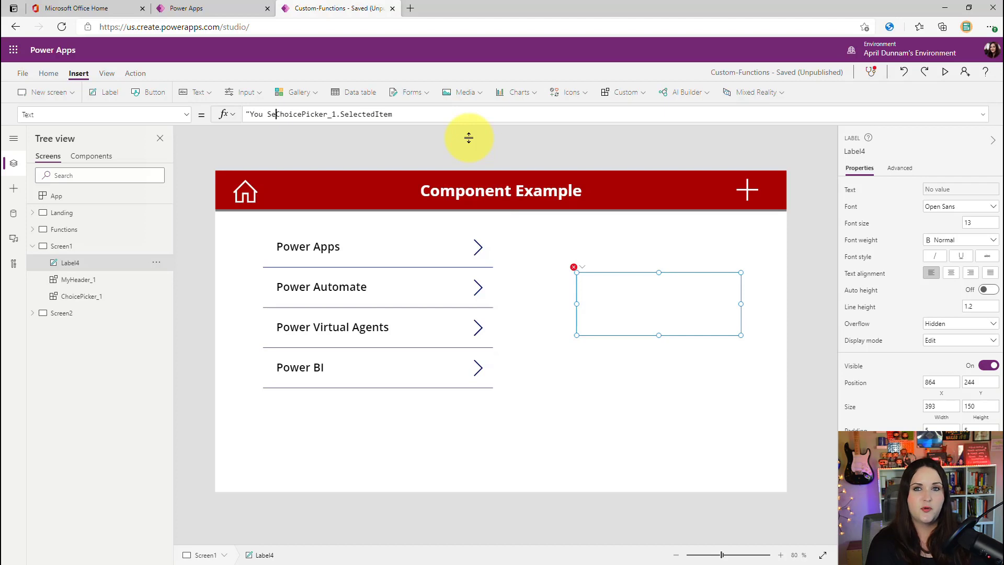
pyautogui.write('d" & ')
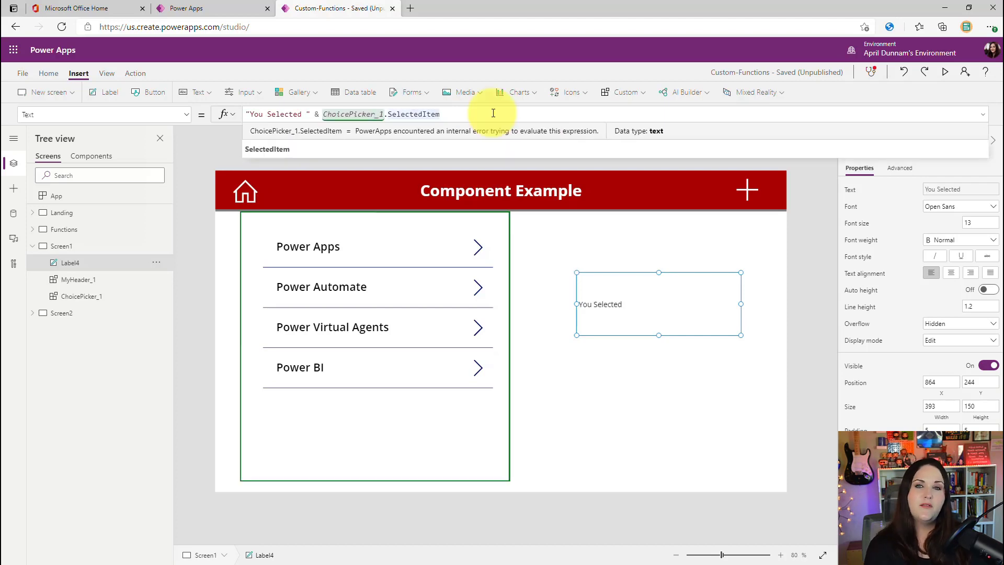
pyautogui.write(' & " ! "')
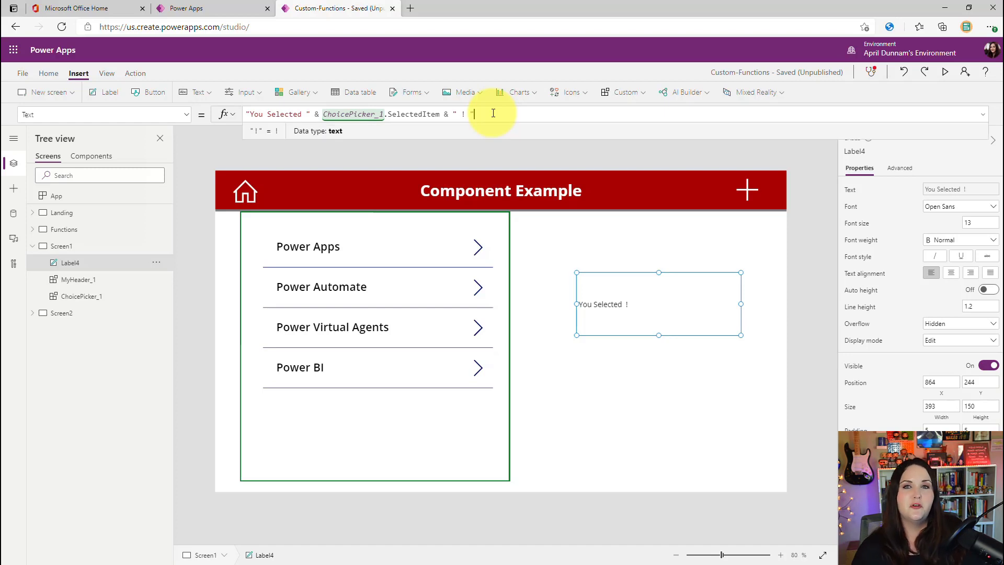
# Preview Screen1 and test the label by choosing Power BI and Power Automate in the ChoicePicker
pyautogui.click(945, 73)
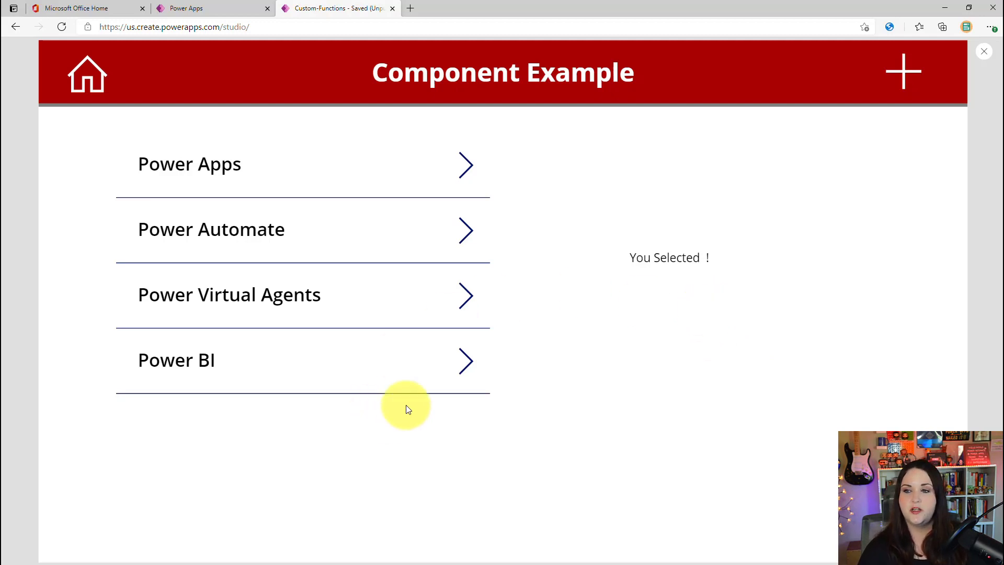
pyautogui.click(455, 351)
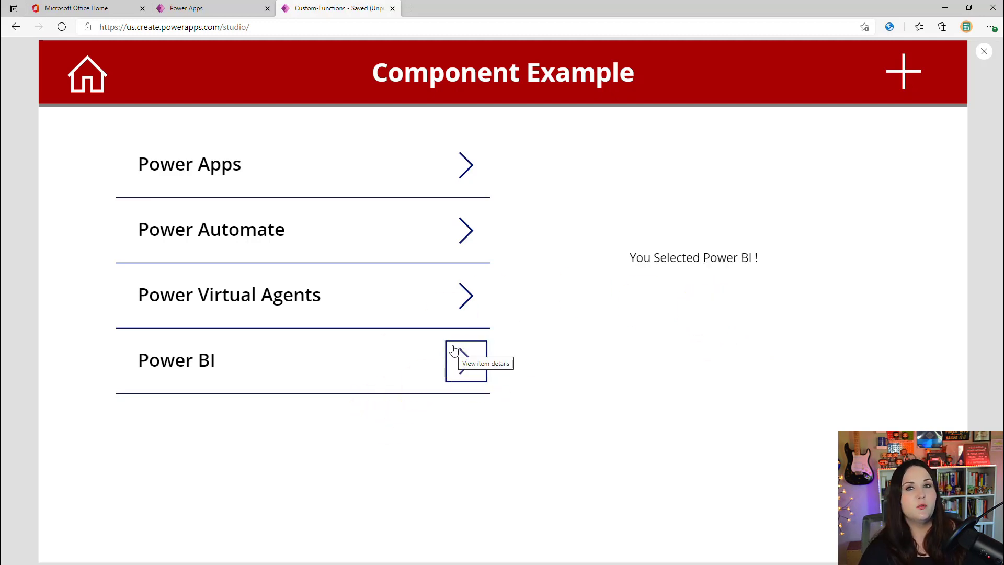
pyautogui.click(450, 255)
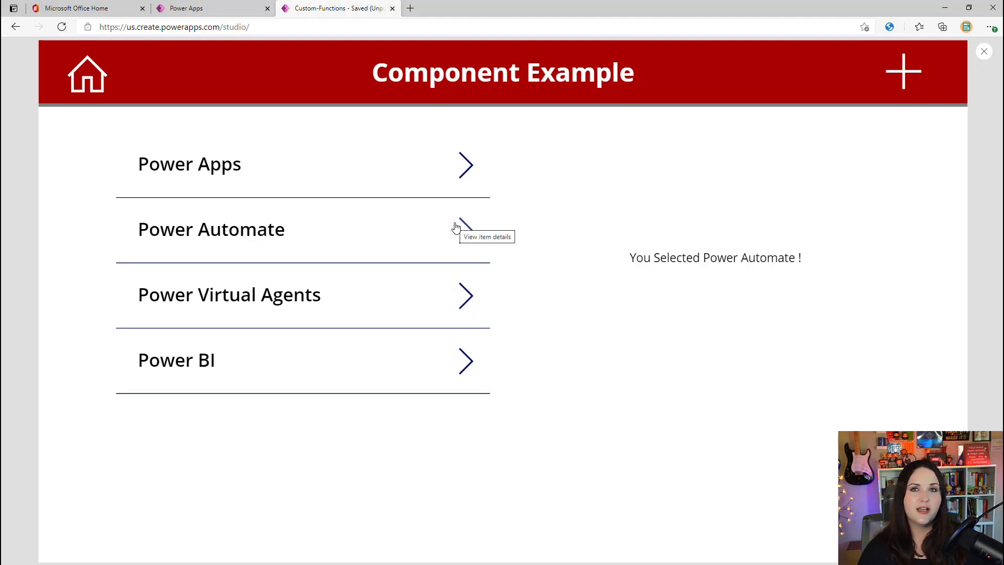
pyautogui.click(456, 228)
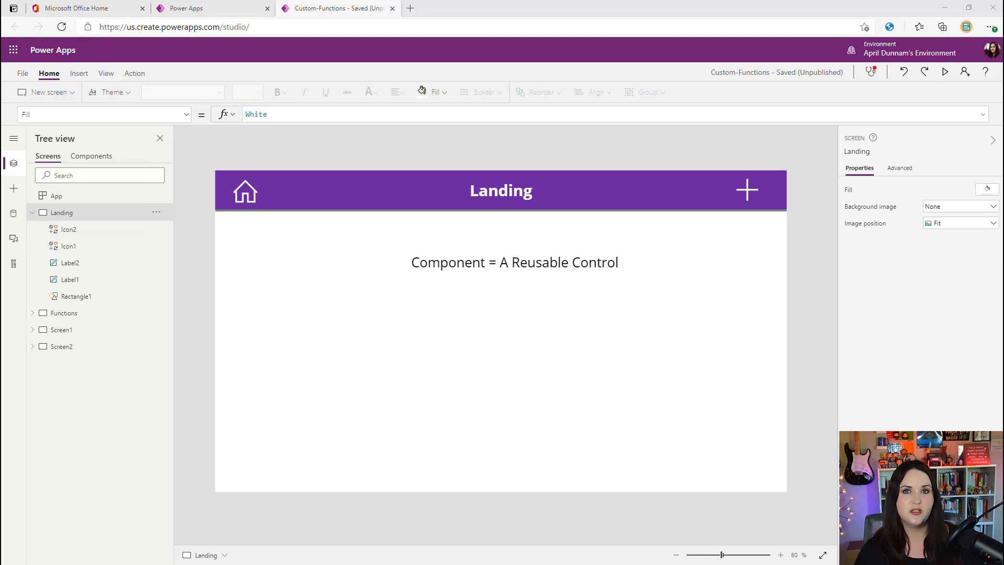
# Check the Enhanced component properties setting among the experimental features in the app's advanced settings
pyautogui.click(20, 74)
pyautogui.click(42, 246)
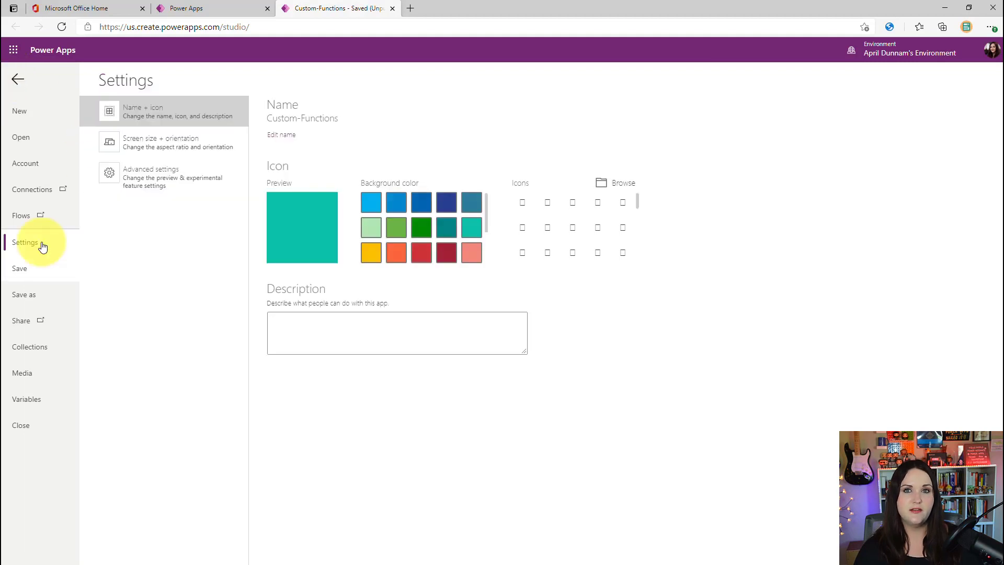
pyautogui.click(188, 192)
pyautogui.scroll(-10, 340, 370)
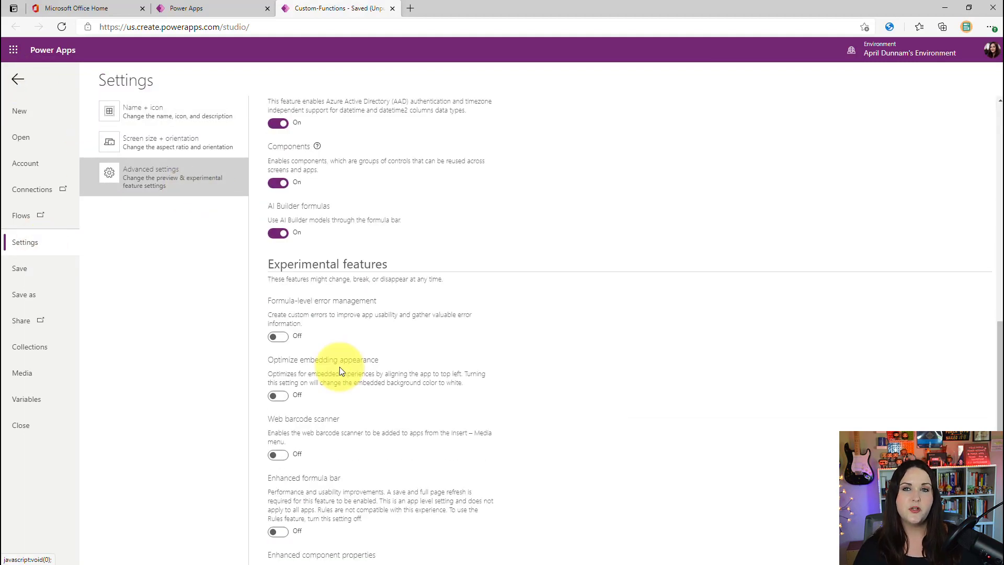
pyautogui.scroll(-3, 364, 365)
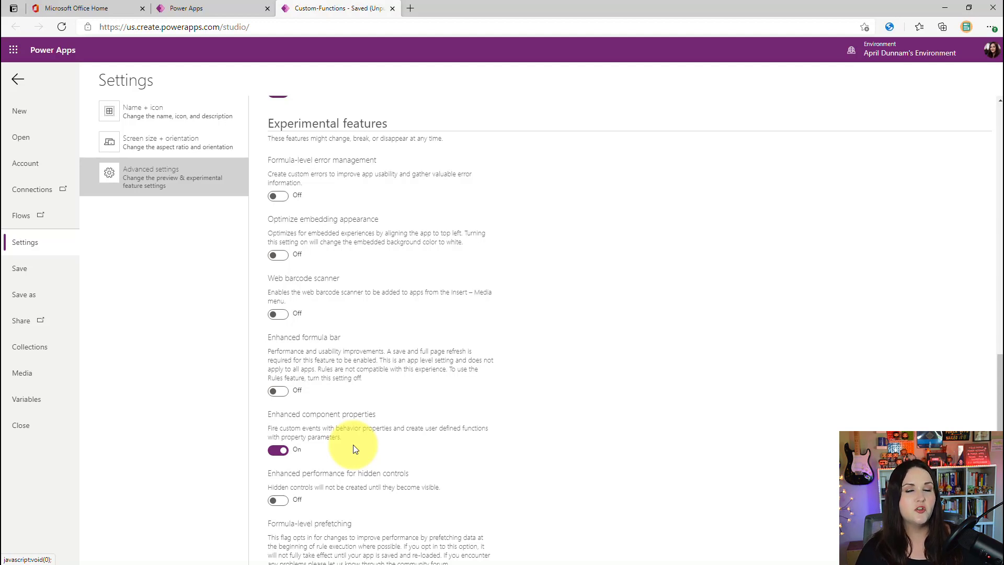
pyautogui.click(19, 79)
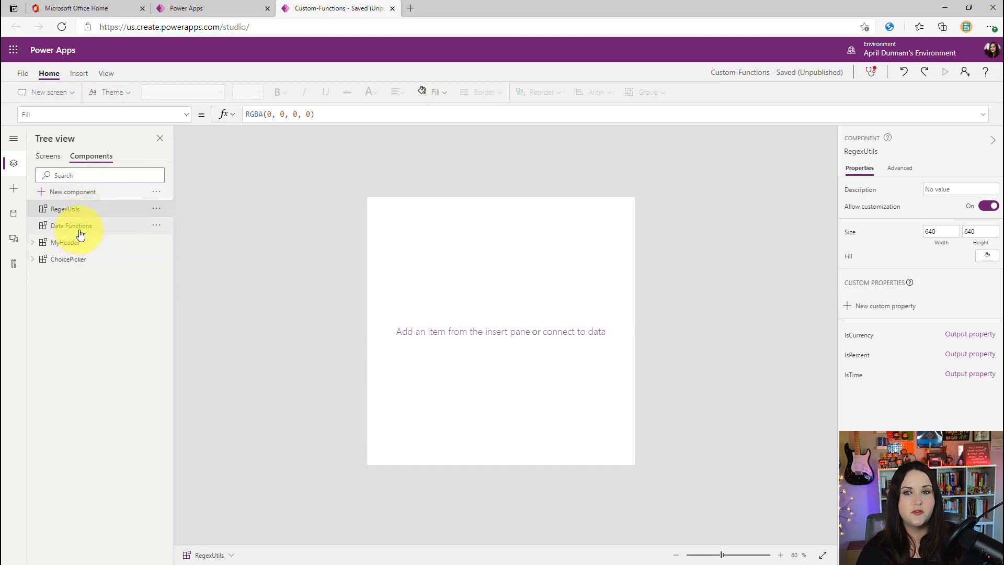
# Examine the custom output properties of the Date Functions and RegexUtils components, including IsCurrency
pyautogui.click(111, 228)
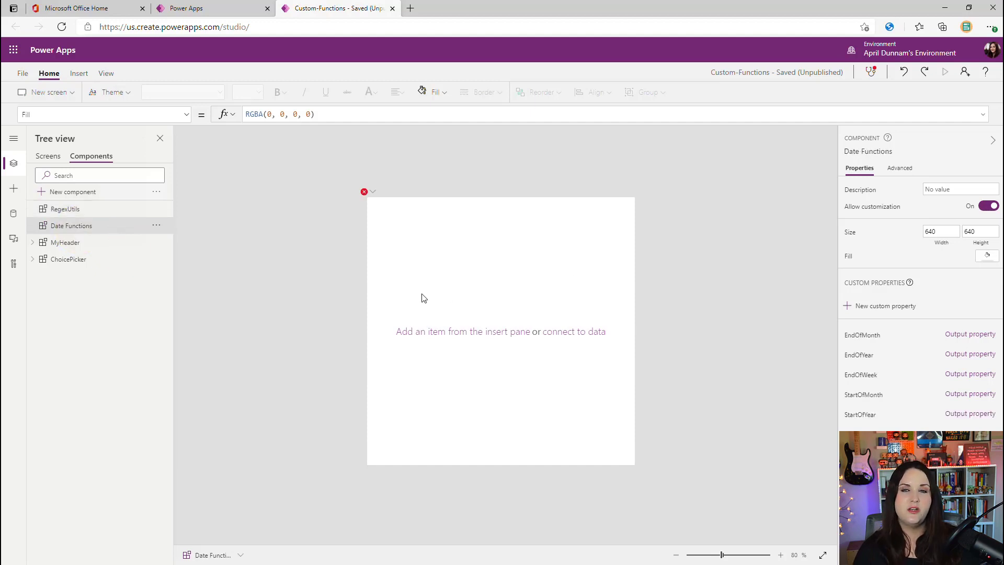
pyautogui.click(88, 210)
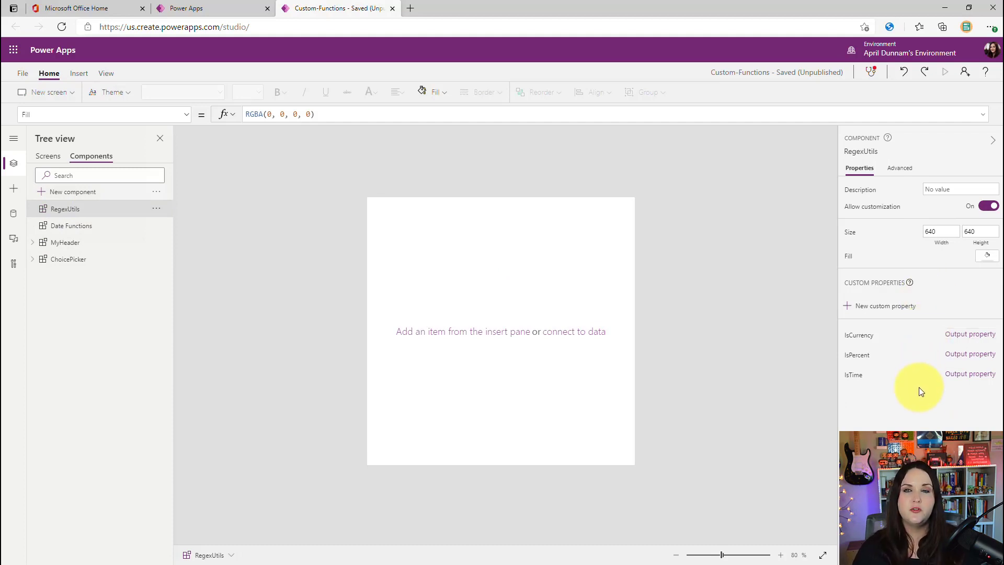
pyautogui.click(971, 337)
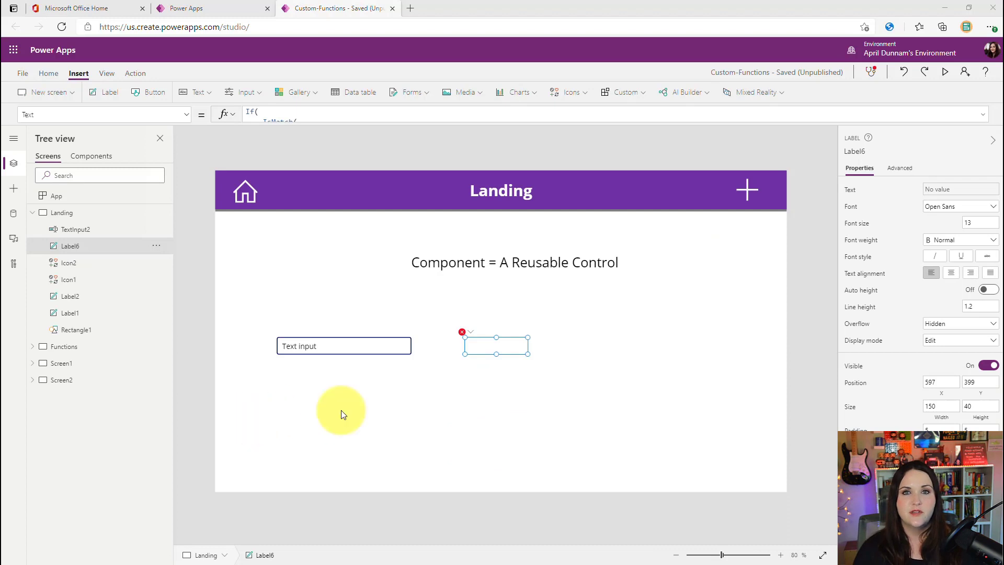
# Review the IsMatch currency formula of the label beside the Landing screen's text input and test it in preview with $500.00
pyautogui.click(312, 349)
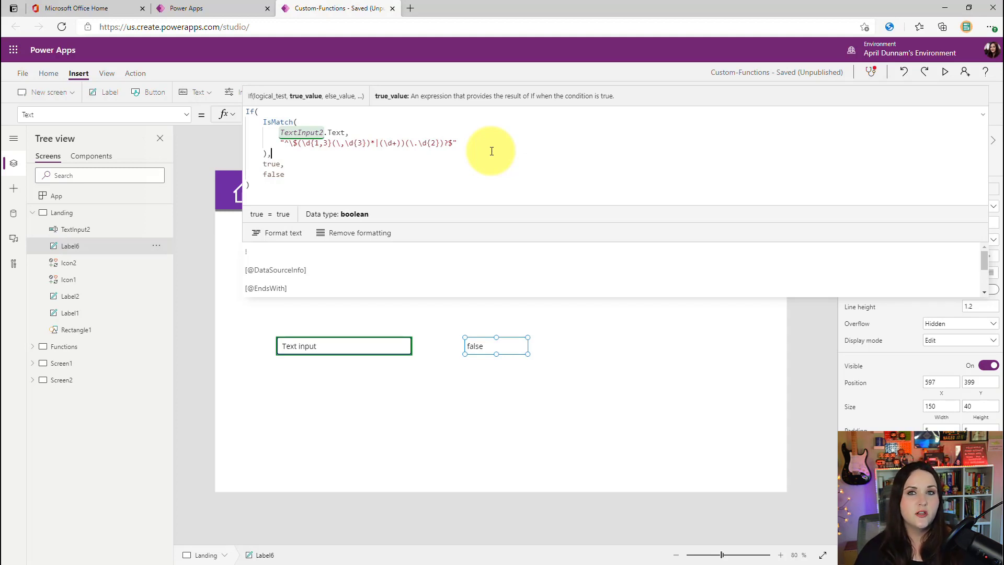
pyautogui.click(305, 133)
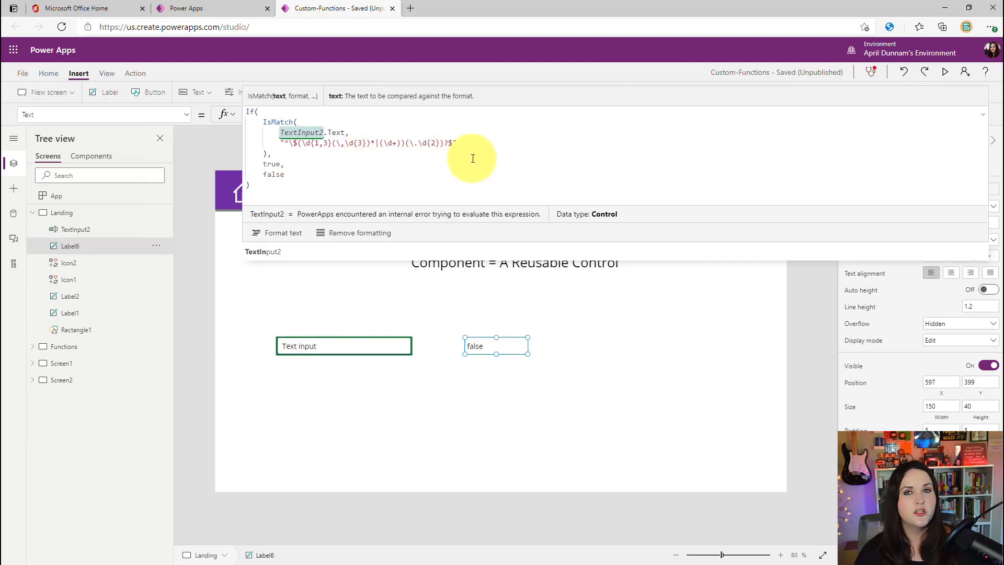
pyautogui.click(945, 71)
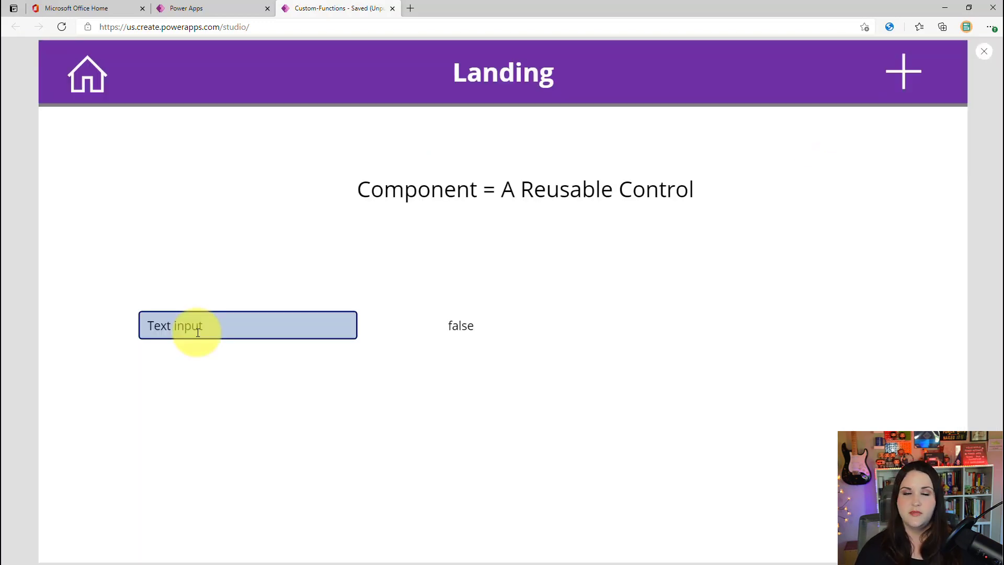
pyautogui.tripleClick(232, 326)
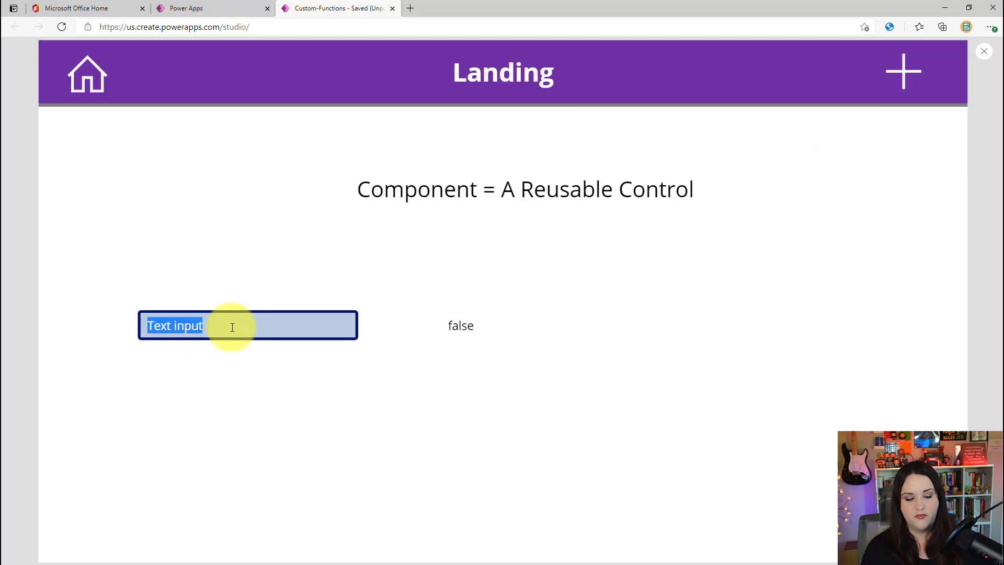
pyautogui.write('$500.00')
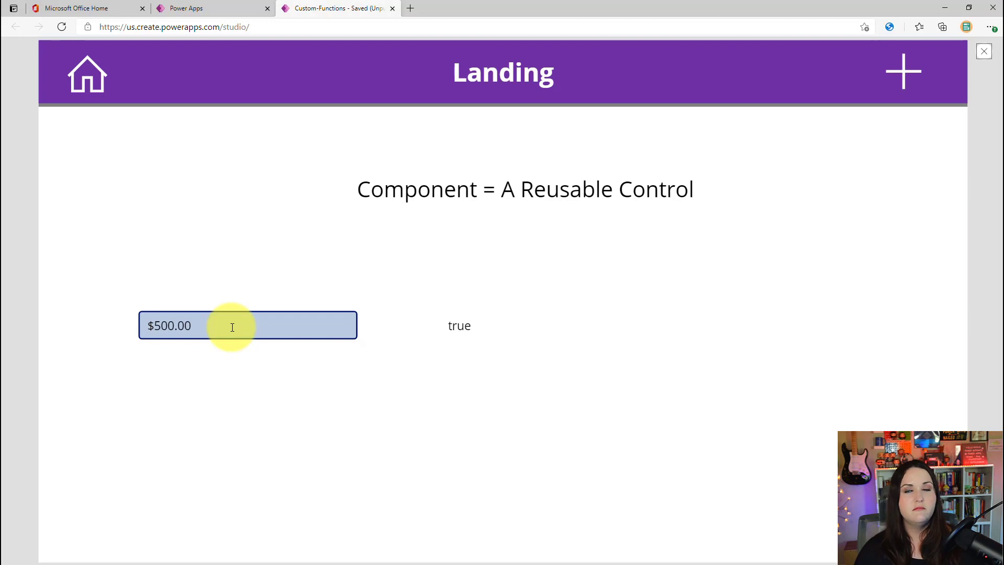
pyautogui.press('Escape')
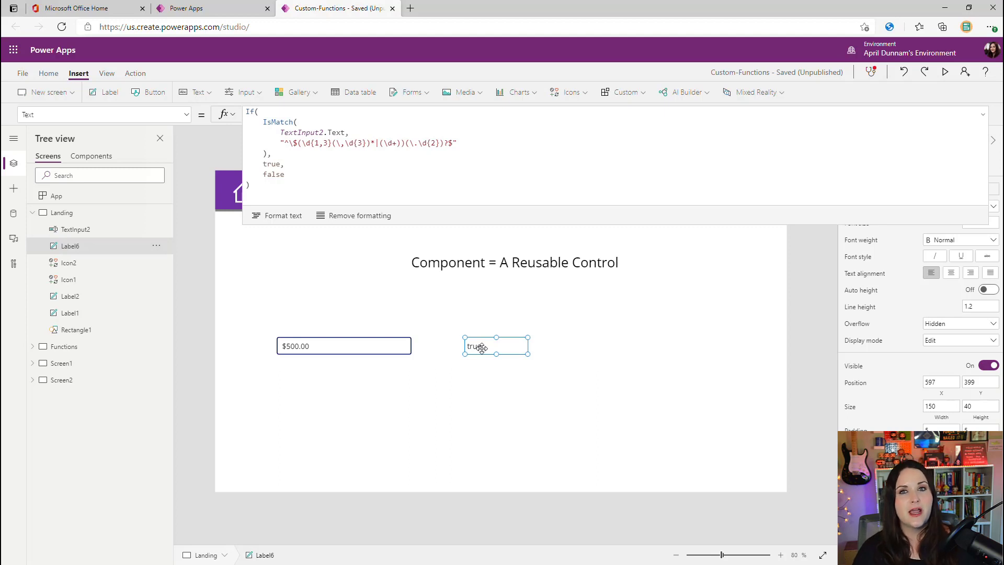
# Open the definition of the RegexUtils component's IsCurrency property and examine its required CurrencyTxt parameter and the option for adding parameters
pyautogui.click(97, 160)
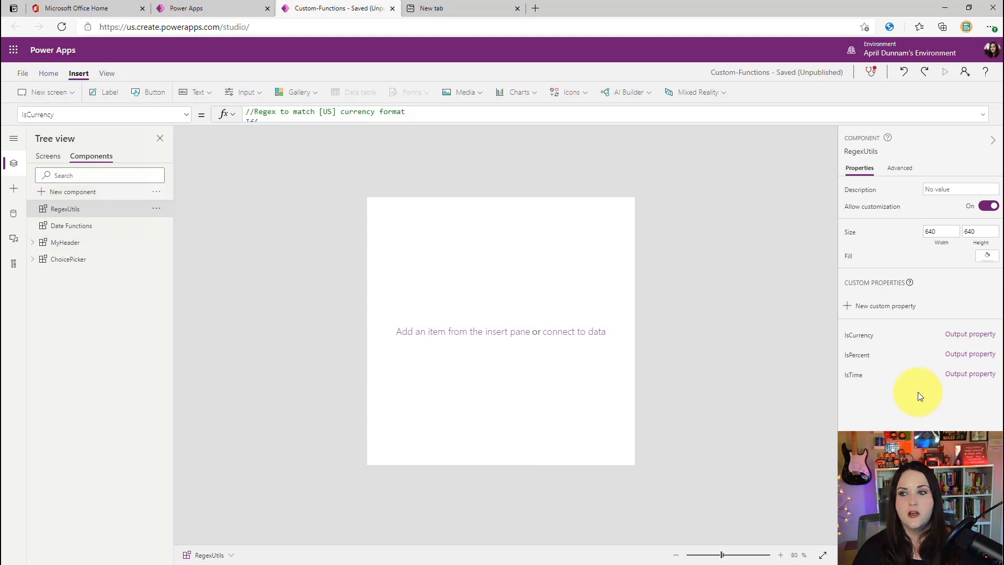
pyautogui.click(856, 337)
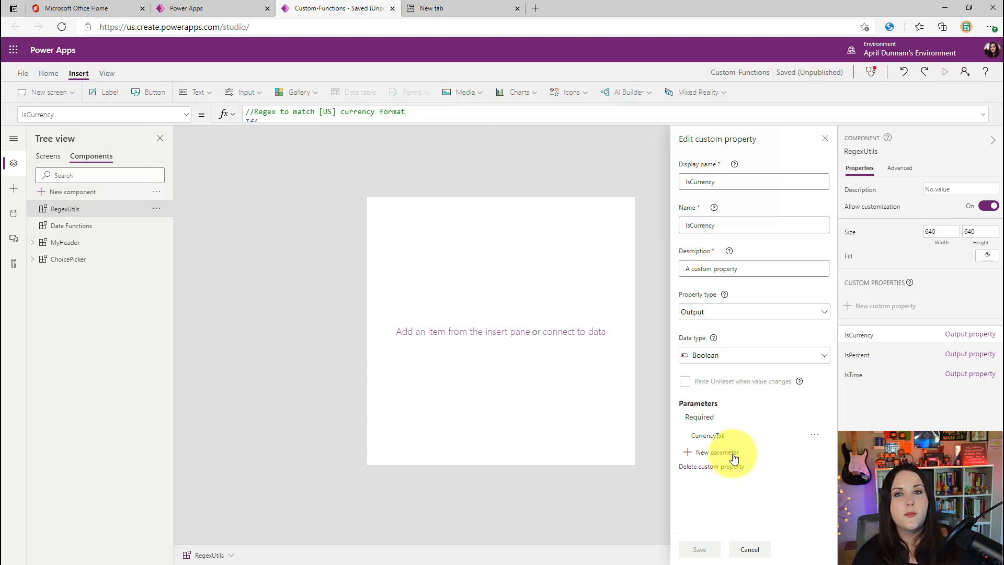
pyautogui.click(732, 436)
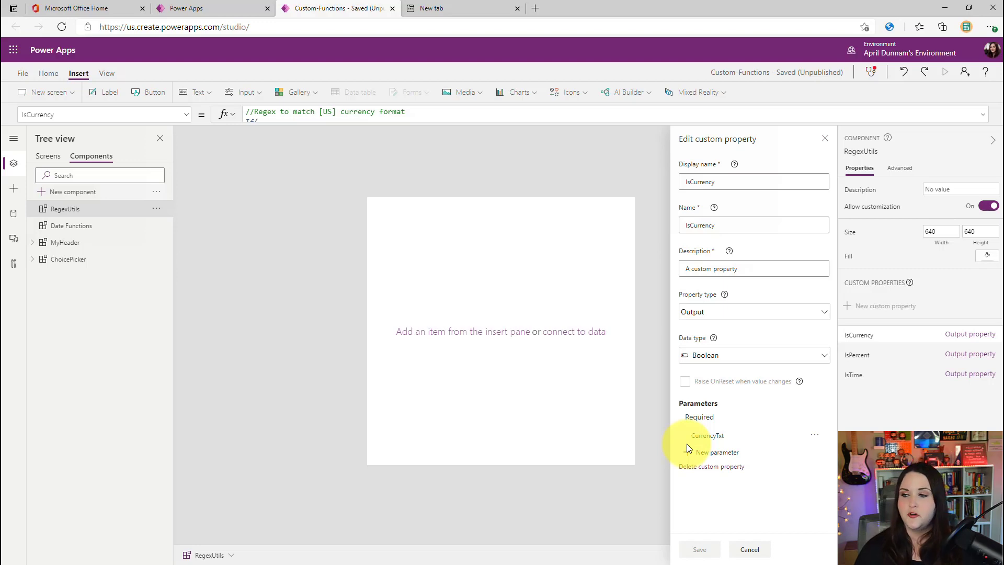
pyautogui.click(687, 457)
pyautogui.click(753, 287)
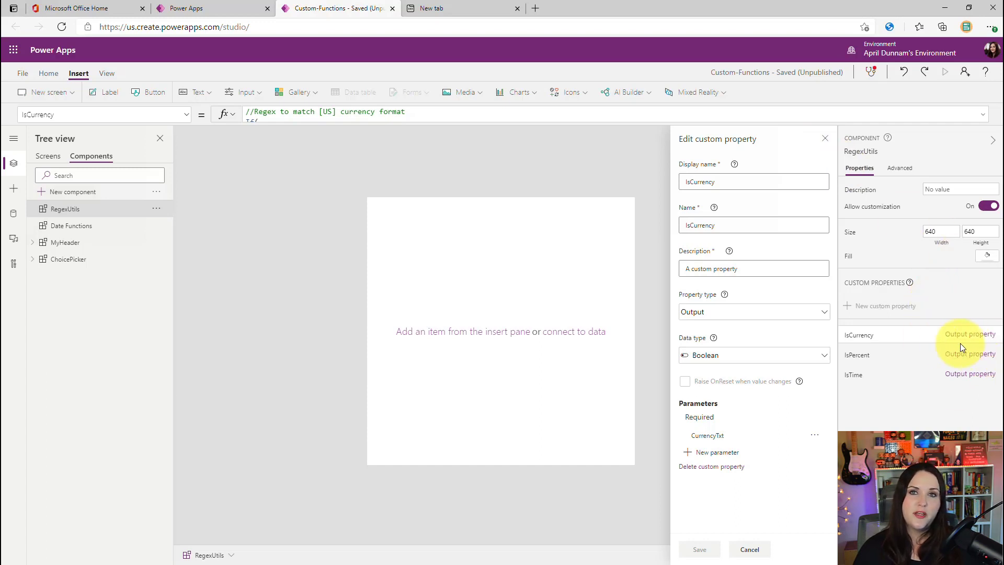
# Examine the default value of the CurrencyTxt parameter of the RegexUtils component's IsCurrency property
pyautogui.click(187, 116)
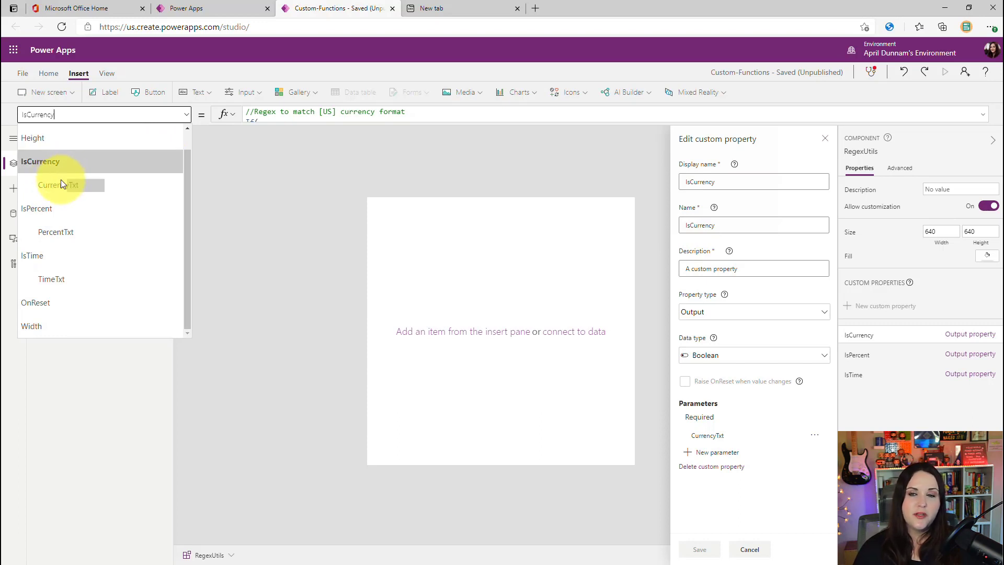
pyautogui.click(72, 186)
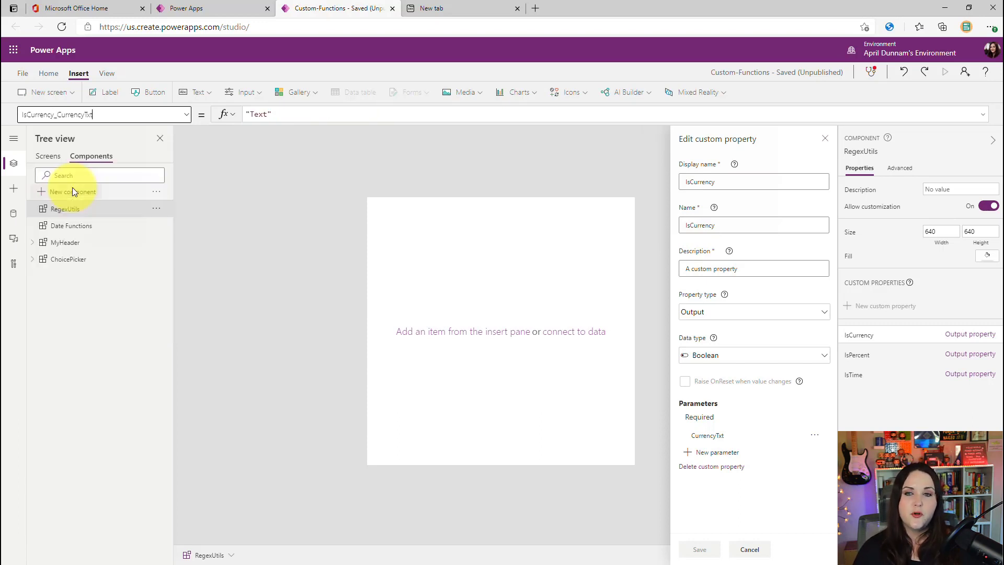
pyautogui.moveTo(310, 116); pyautogui.dragTo(240, 117)
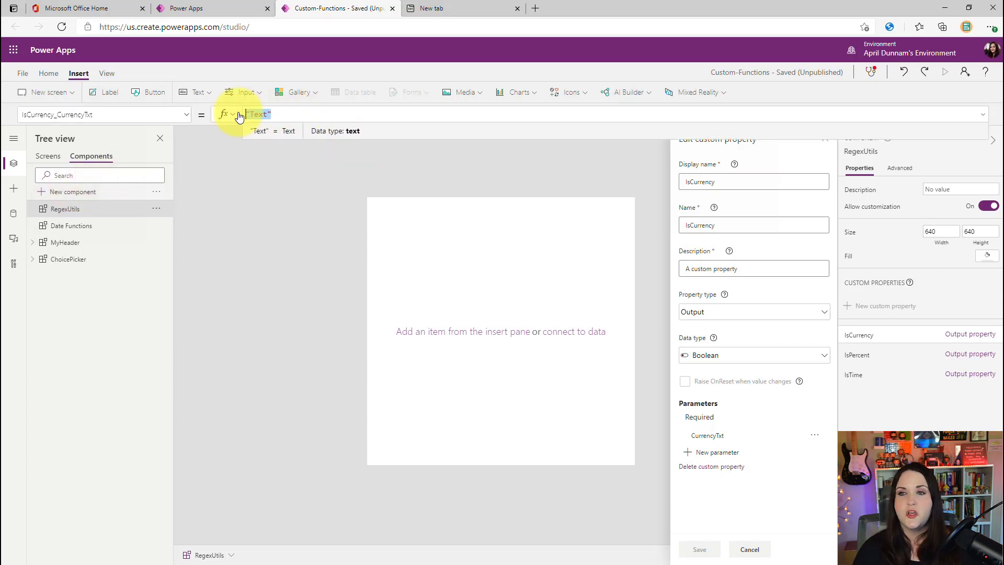
# Review the IsCurrency formula of RegexUtils and how it passes the CurrencyTxt parameter to IsMatch
pyautogui.click(187, 114)
pyautogui.click(82, 168)
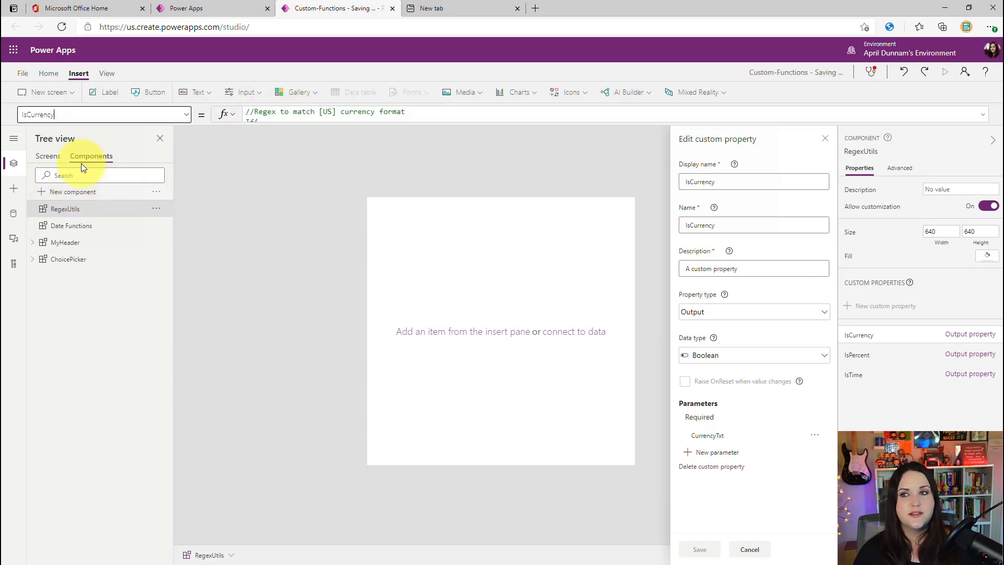
pyautogui.click(482, 113)
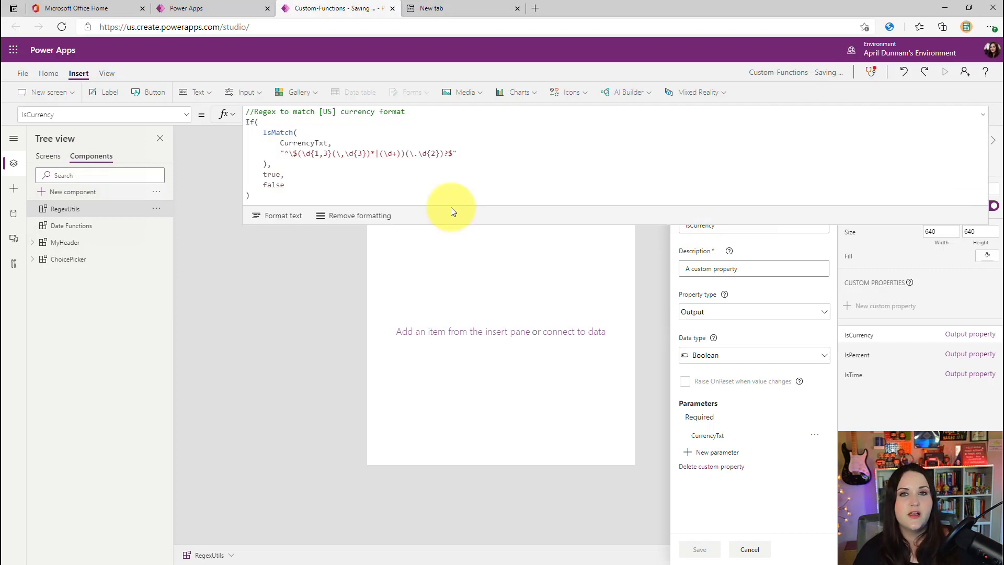
pyautogui.click(355, 129)
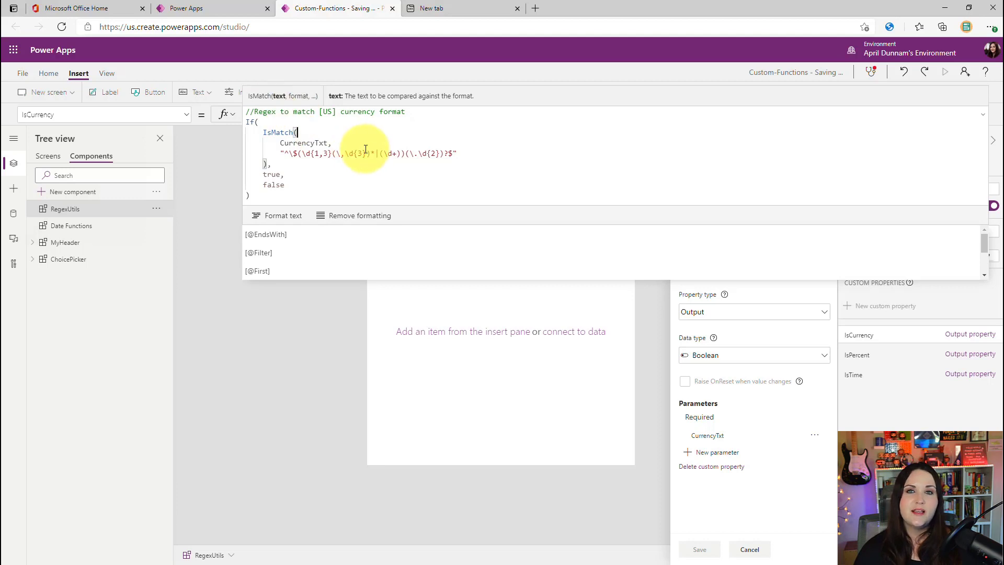
pyautogui.moveTo(333, 142); pyautogui.dragTo(250, 143)
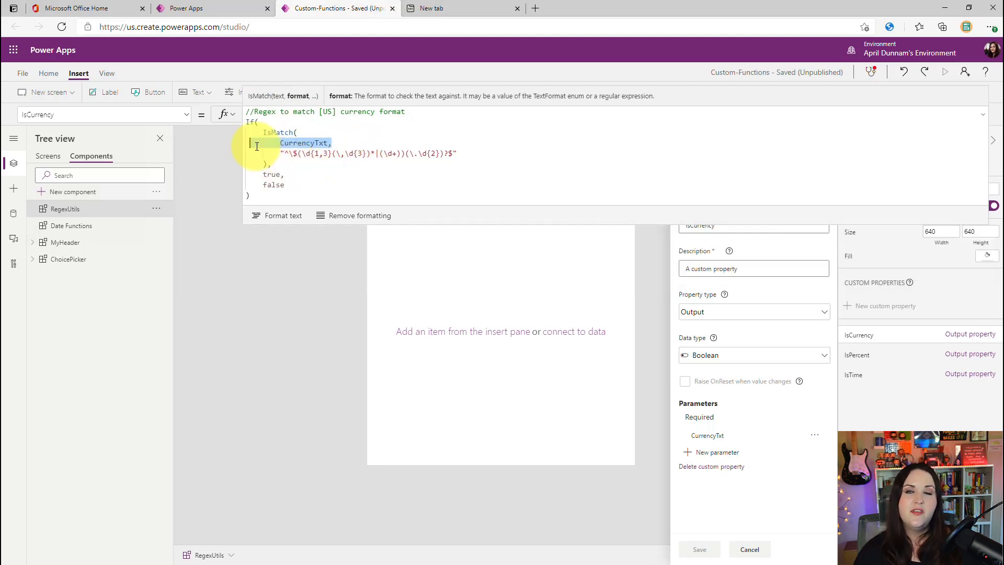
# Review the formulas of the RegexUtils component's IsPercent and IsTime properties
pyautogui.click(186, 114)
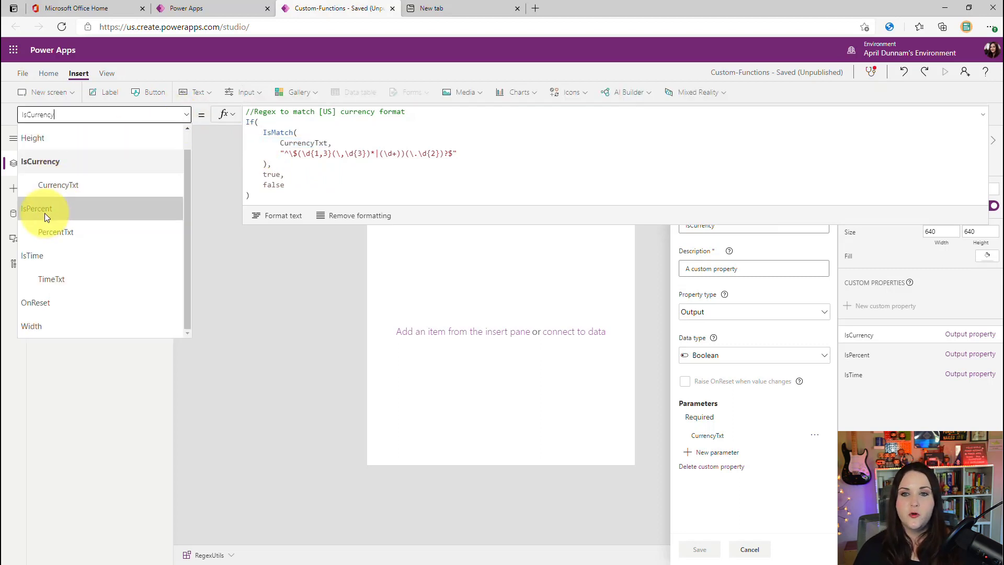
pyautogui.click(45, 213)
pyautogui.click(187, 115)
pyautogui.click(45, 253)
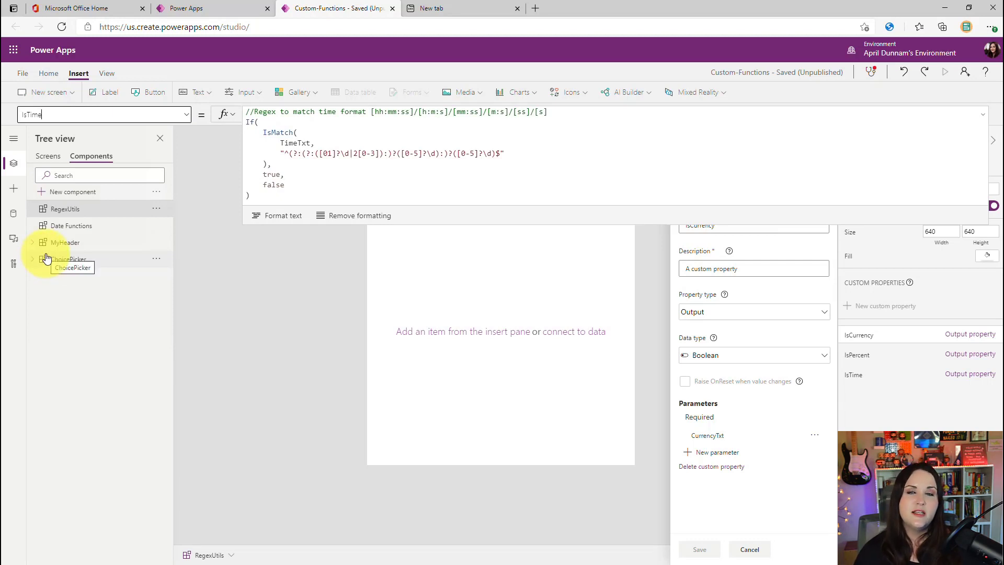
# Switch to the Functions screen and inspect its currency, percent and time text inputs
pyautogui.click(43, 156)
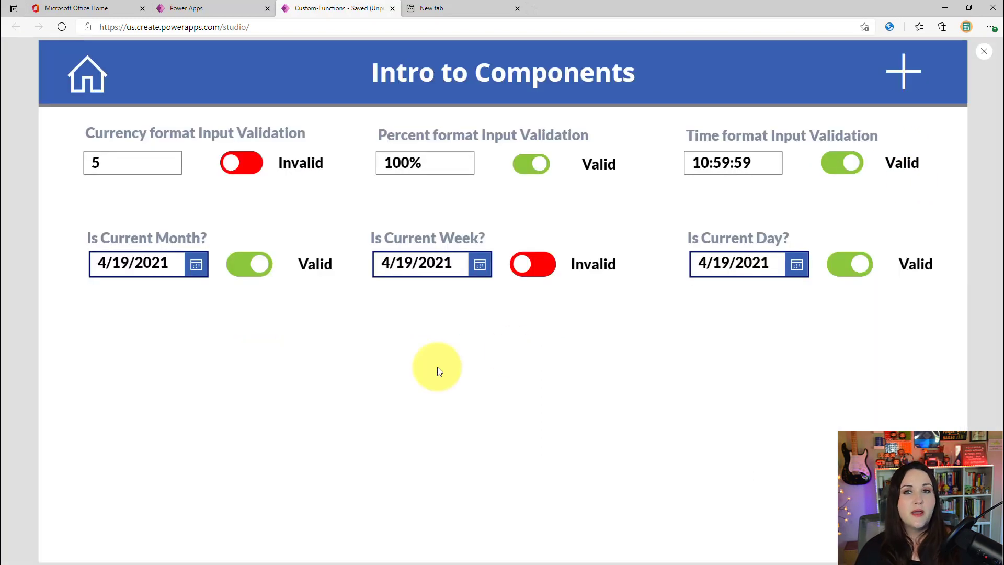
pyautogui.press('Escape')
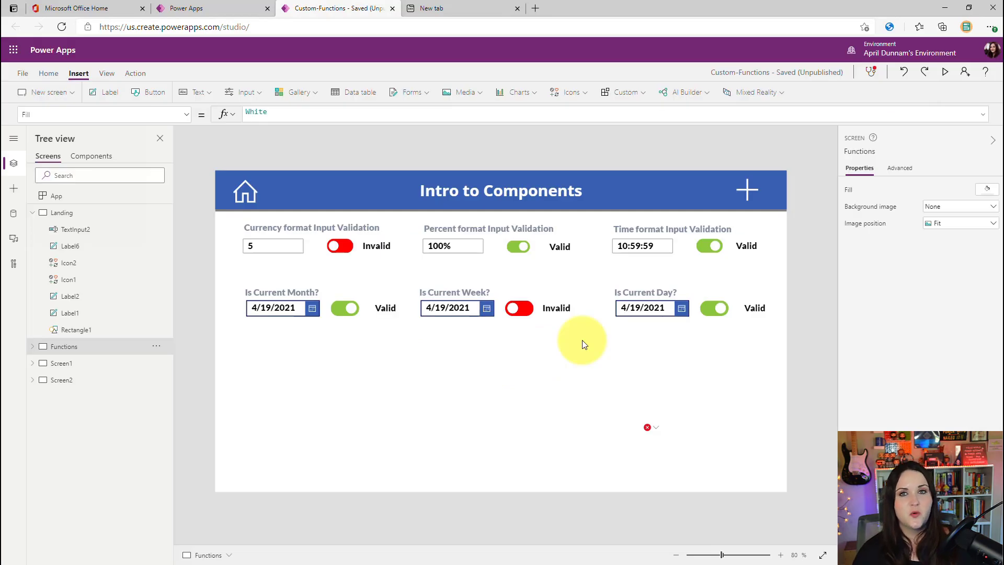
pyautogui.click(281, 243)
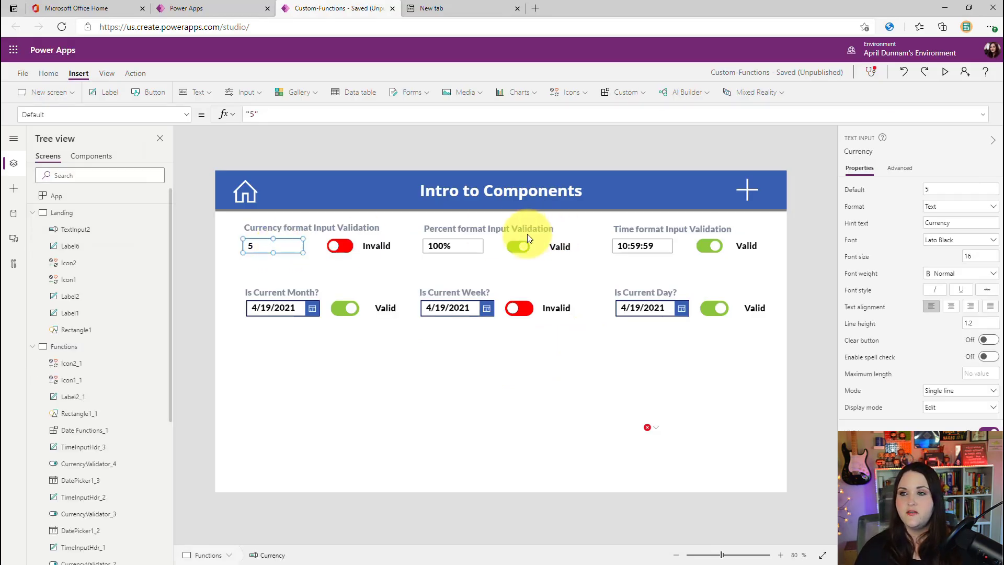
pyautogui.click(450, 251)
pyautogui.click(641, 246)
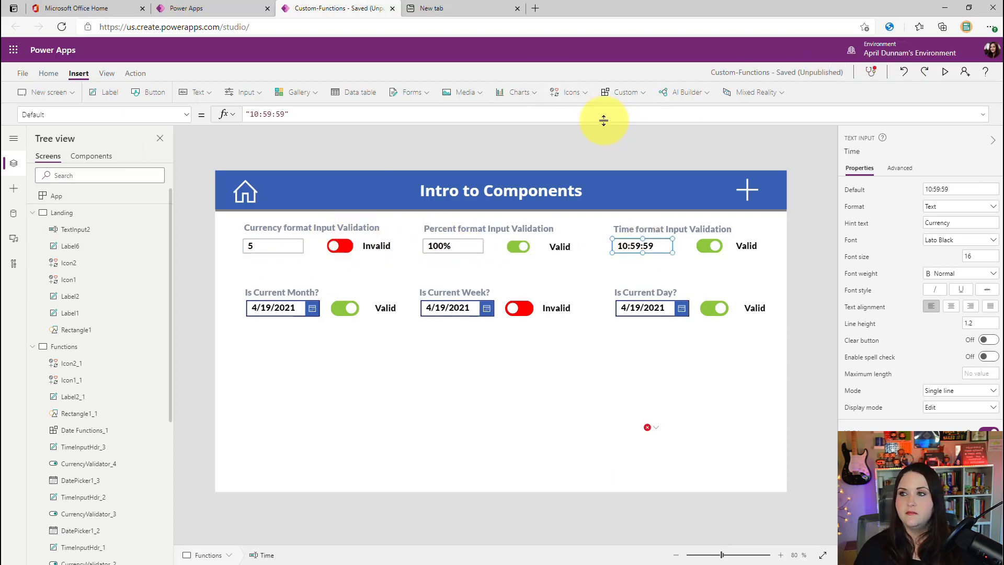
# Check the custom components available for insertion and locate the UDFRegexUtils instance on the Functions screen
pyautogui.click(639, 96)
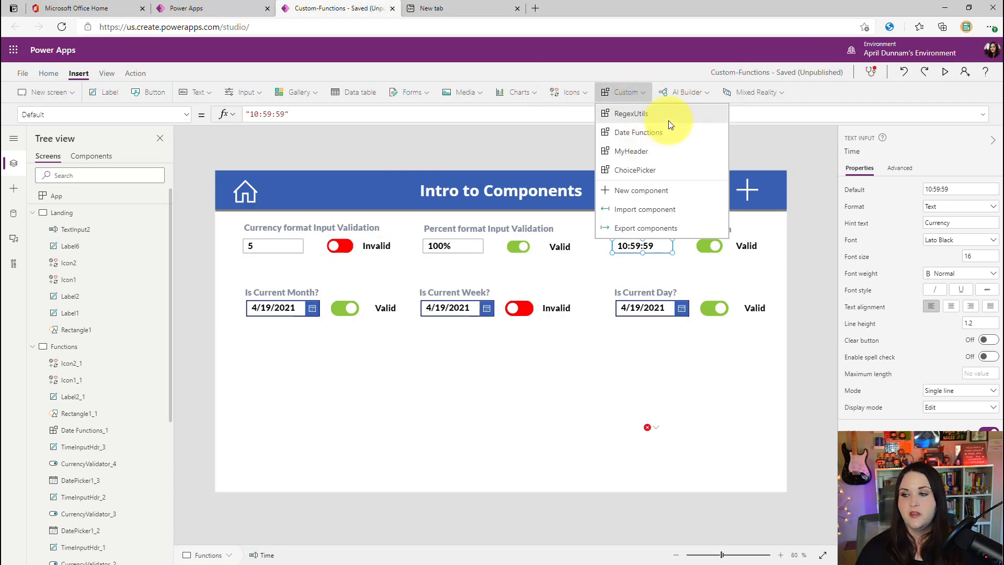
pyautogui.click(262, 478)
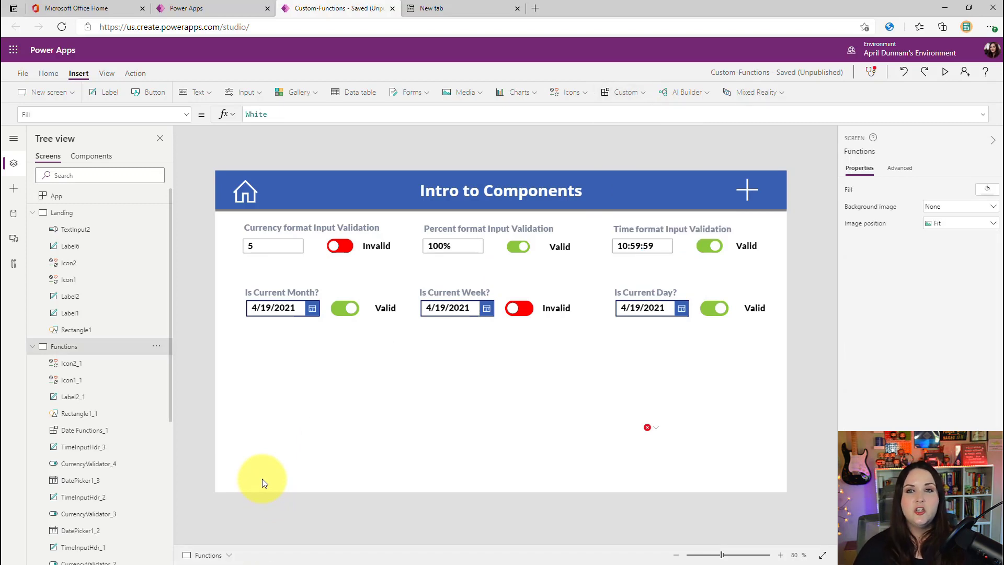
pyautogui.scroll(-5, 98, 411)
pyautogui.click(87, 521)
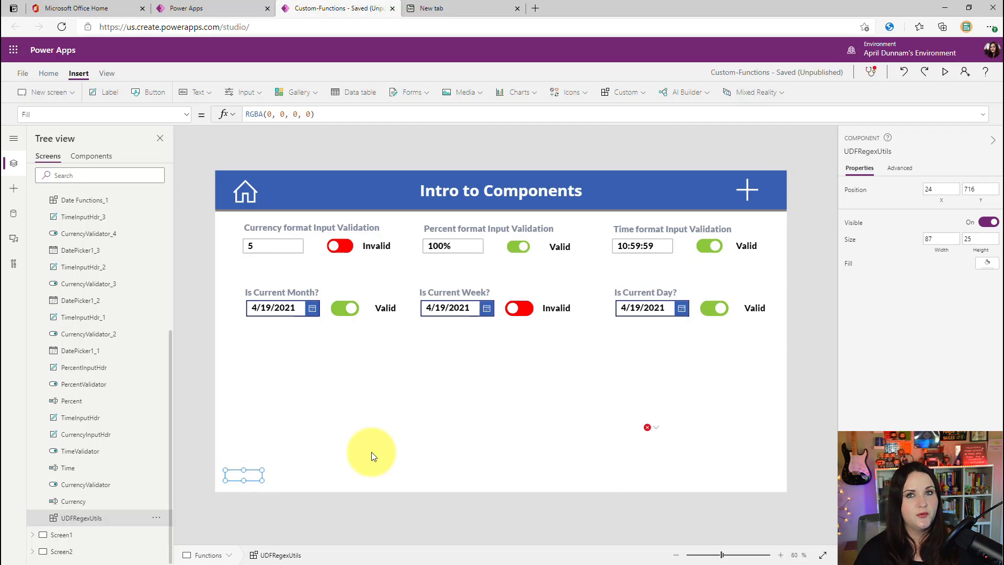
# Check the Toggle among the input controls and open the Default property formula of the CurrencyValidator toggle
pyautogui.click(340, 246)
pyautogui.click(366, 288)
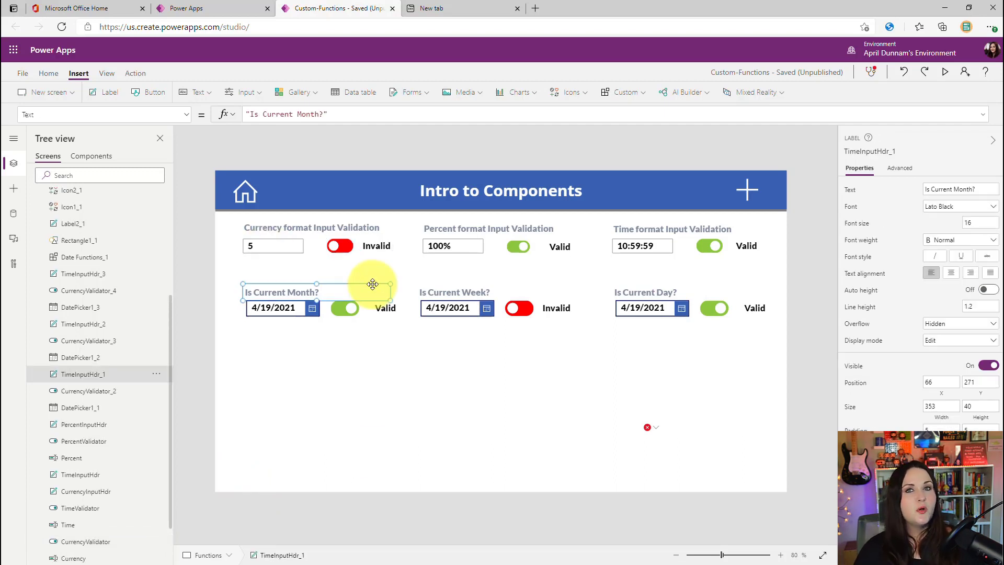
pyautogui.click(369, 252)
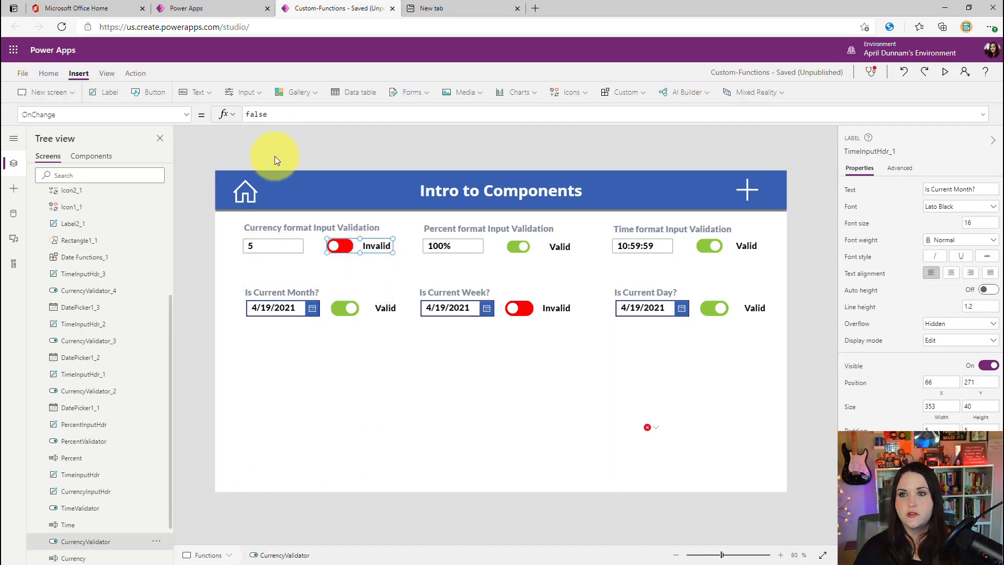
pyautogui.click(232, 92)
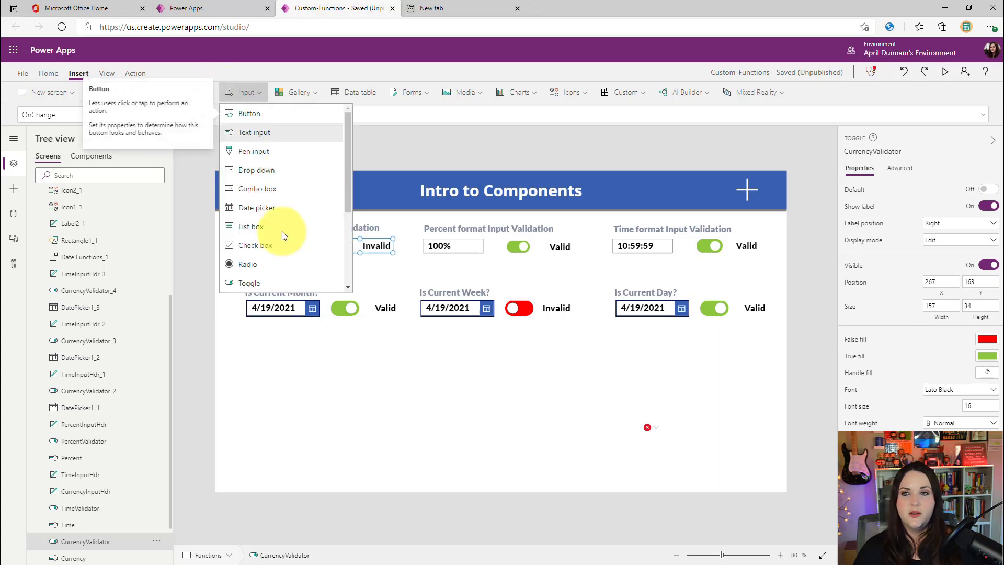
pyautogui.click(382, 246)
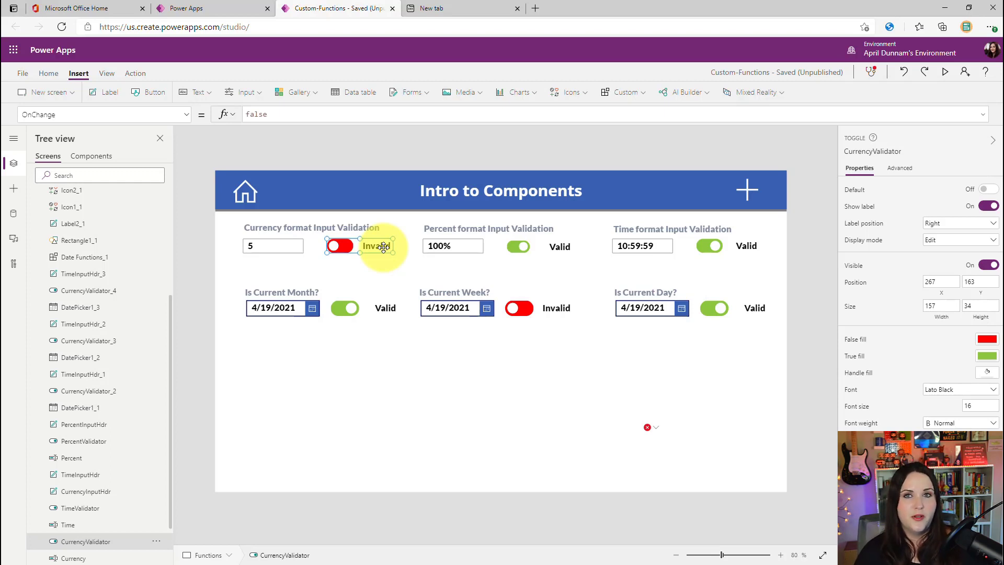
pyautogui.click(187, 118)
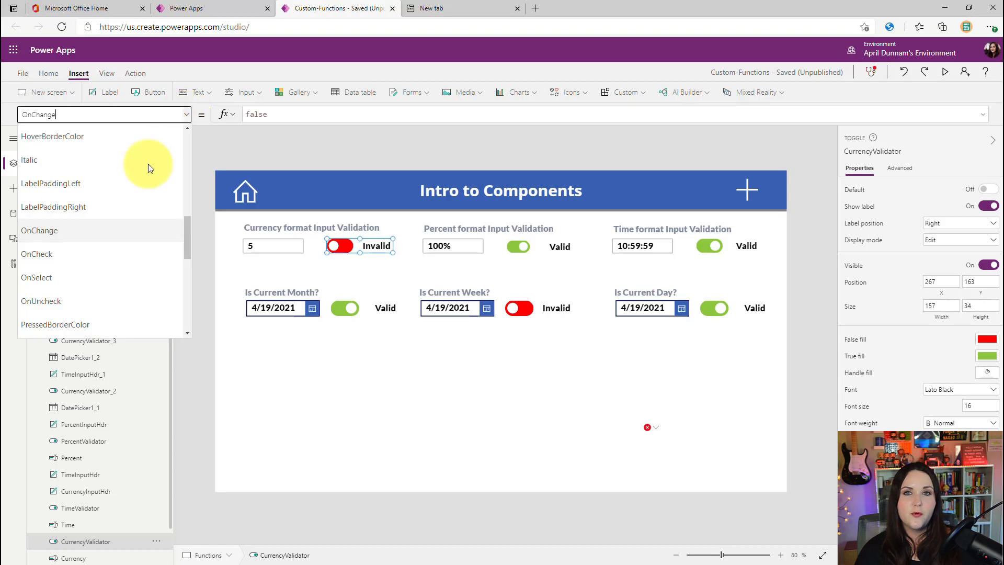
pyautogui.scroll(5, 52, 217)
pyautogui.click(52, 221)
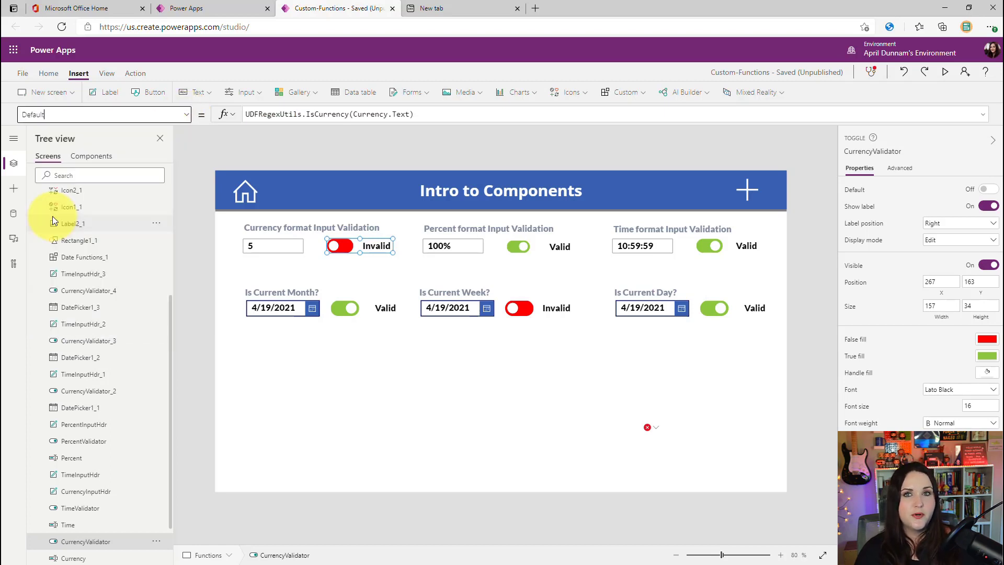
# Examine how CurrencyValidator's Default formula calls UDFRegexUtils.IsCurrency with Currency.Text, and inspect the referenced Currency text input
pyautogui.click(478, 116)
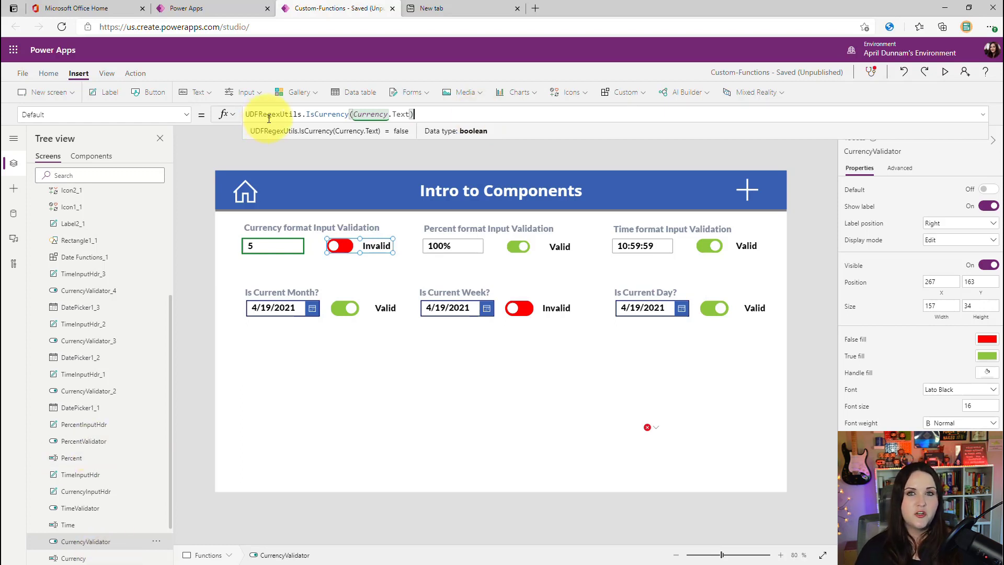
pyautogui.click(309, 114)
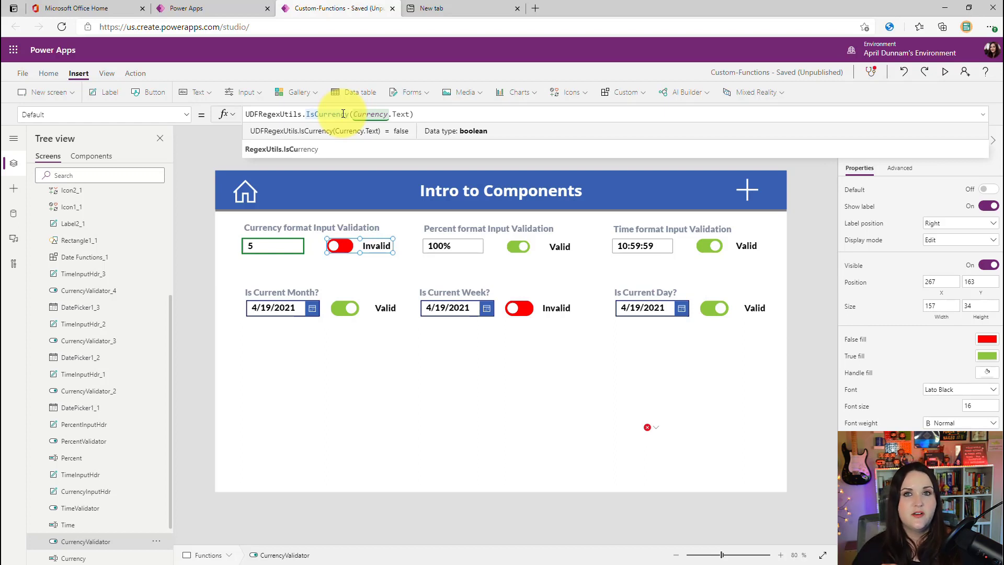
pyautogui.moveTo(348, 114); pyautogui.dragTo(238, 116)
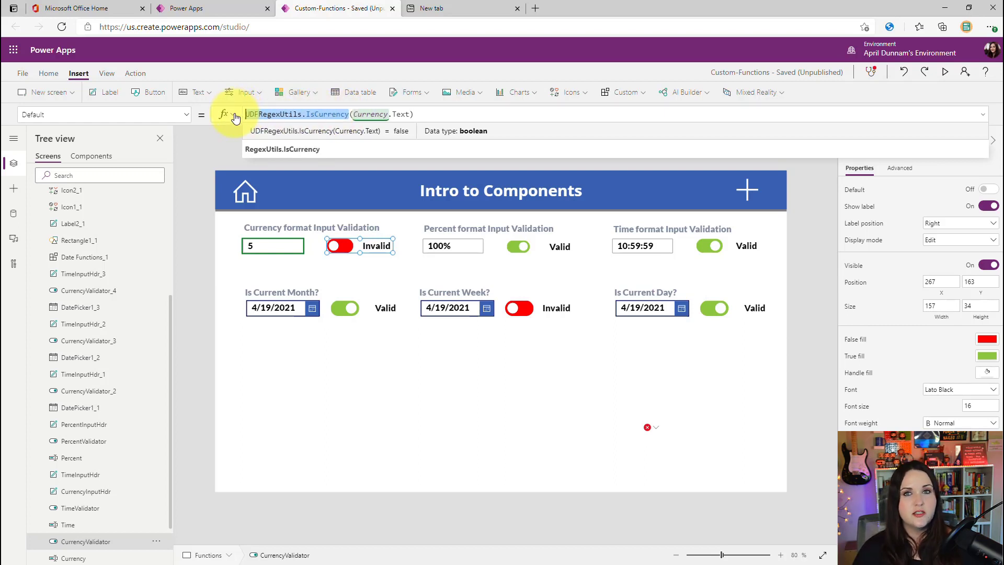
pyautogui.click(422, 115)
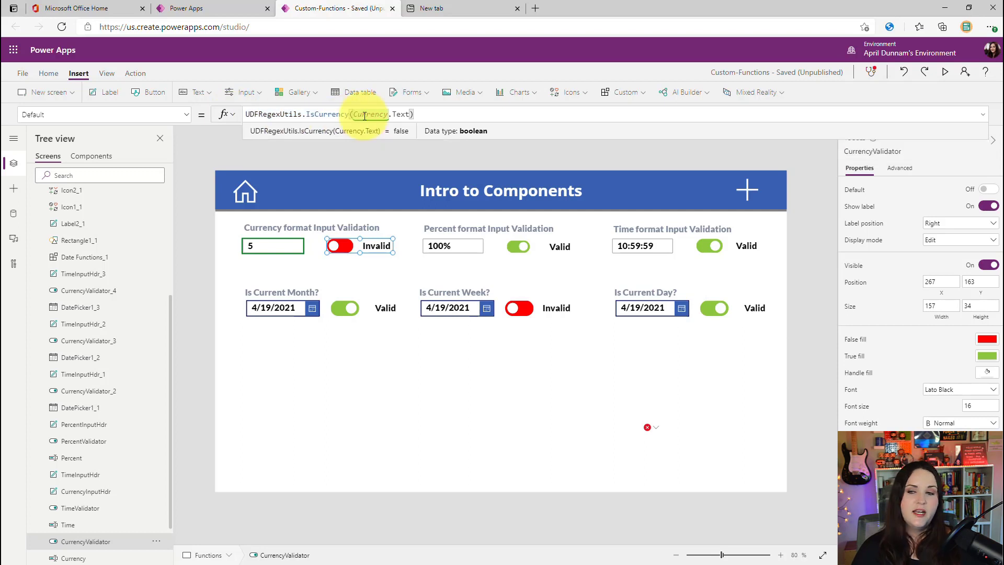
pyautogui.scroll(-2, 92, 513)
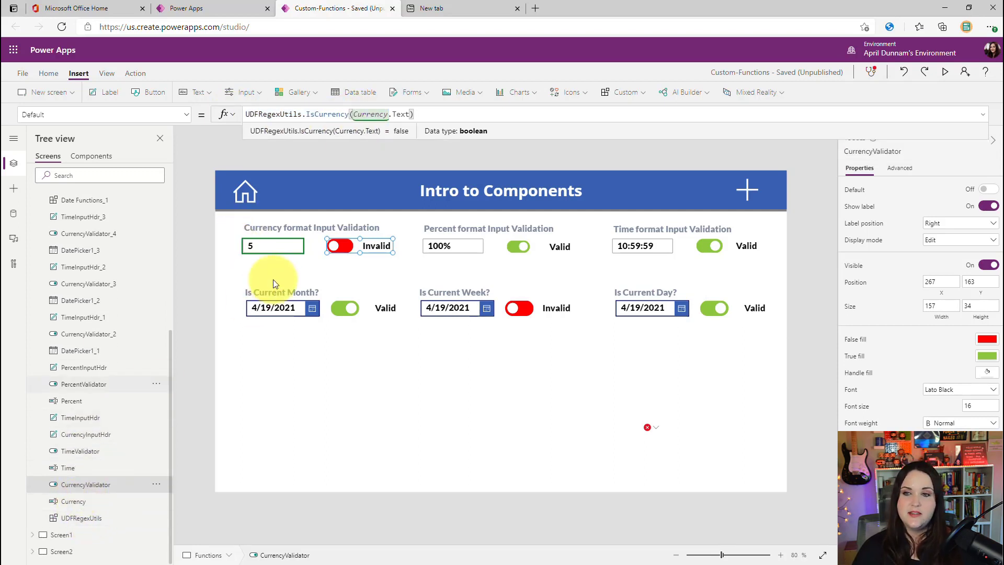
pyautogui.click(257, 250)
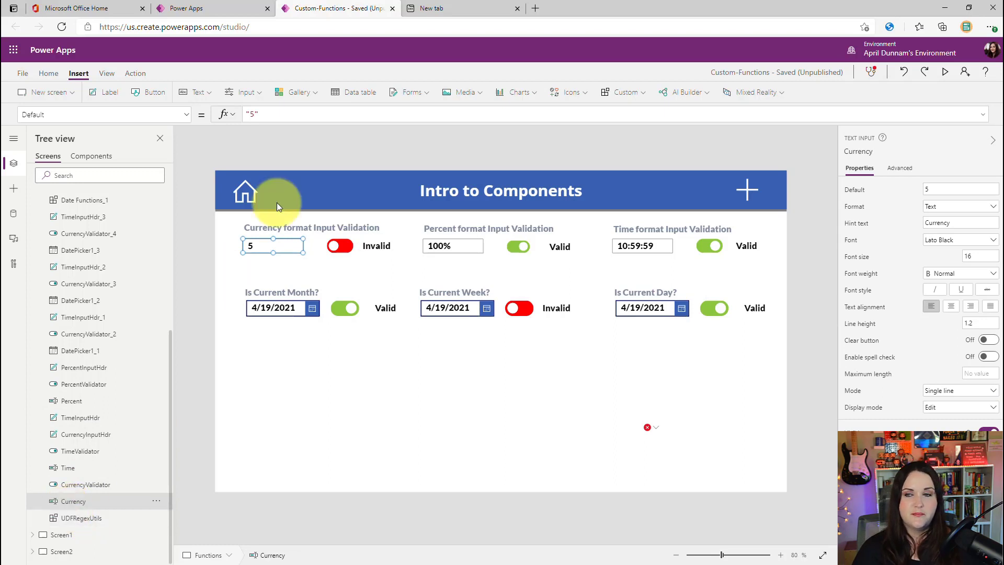
pyautogui.click(370, 245)
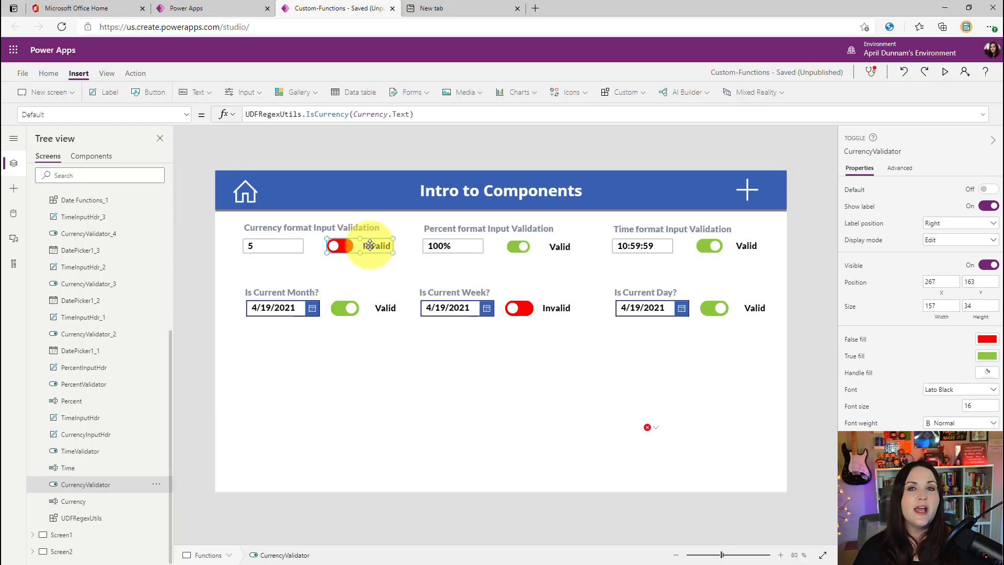
# Review the Default property formulas of the PercentValidator and TimeValidator toggles
pyautogui.click(517, 246)
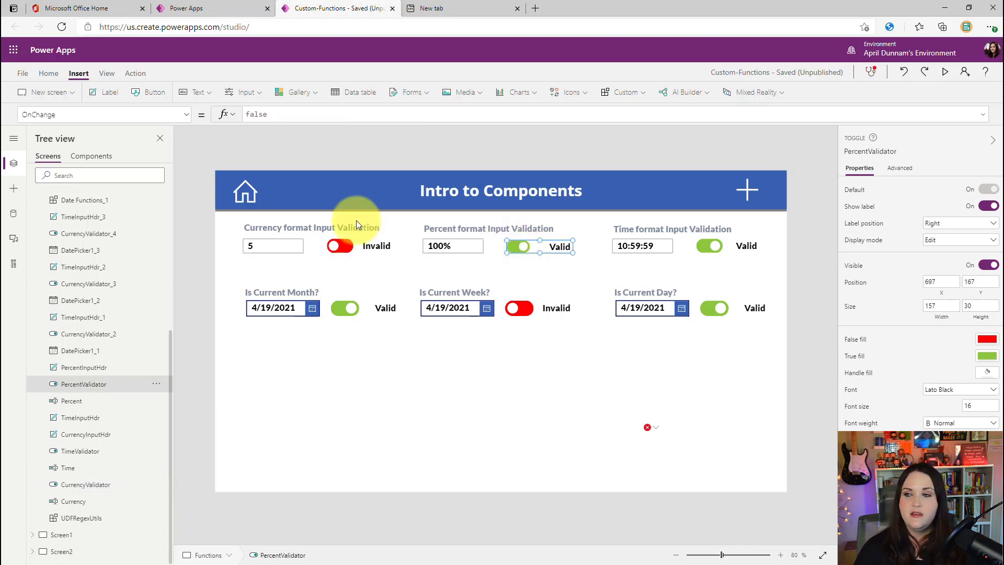
pyautogui.click(180, 114)
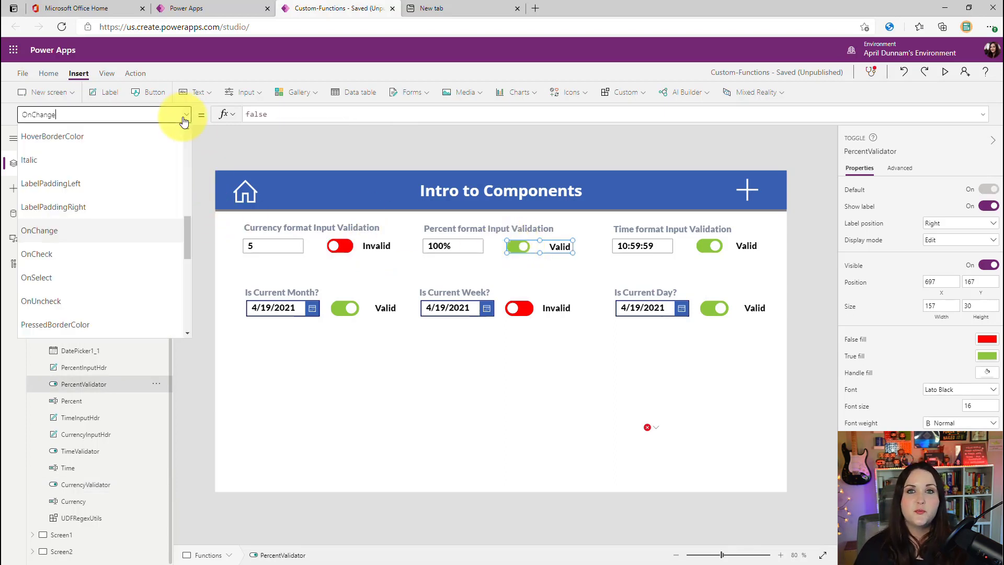
pyautogui.write('Default')
pyautogui.click(305, 114)
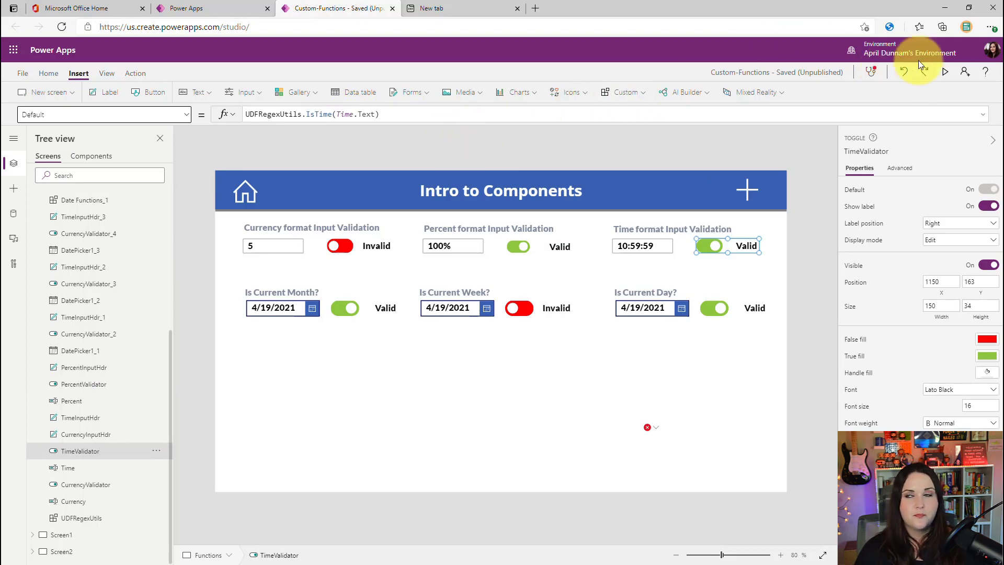
# Preview the Functions screen and test the currency validation by replacing the Currency input's text with $5
pyautogui.click(944, 71)
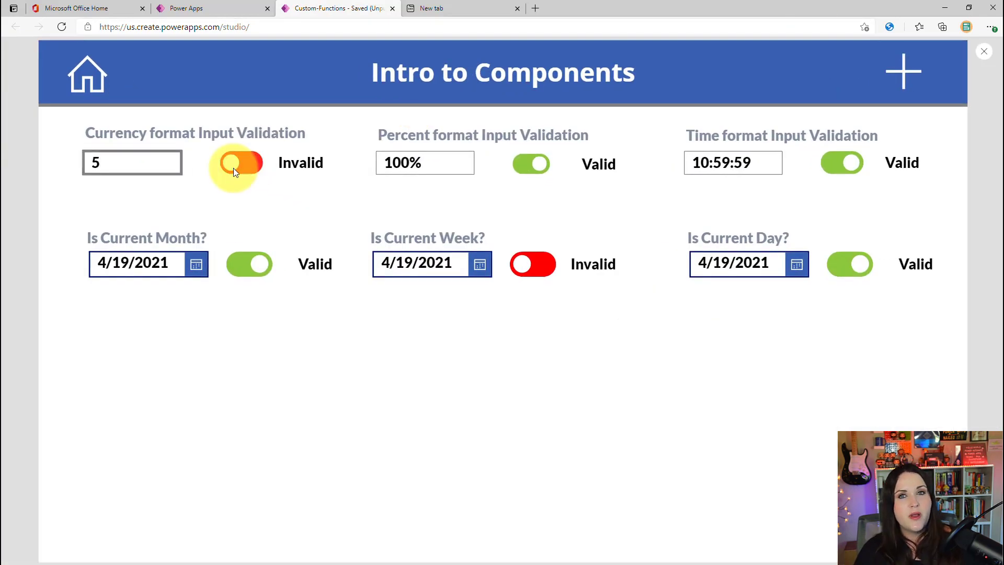
pyautogui.click(147, 159)
pyautogui.press('BackSpace')
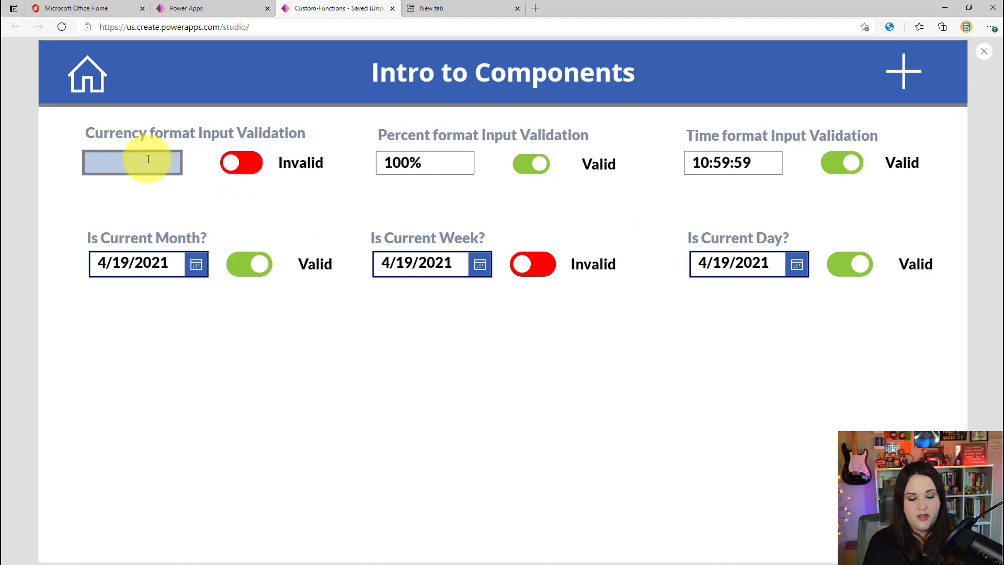
pyautogui.write('$5')
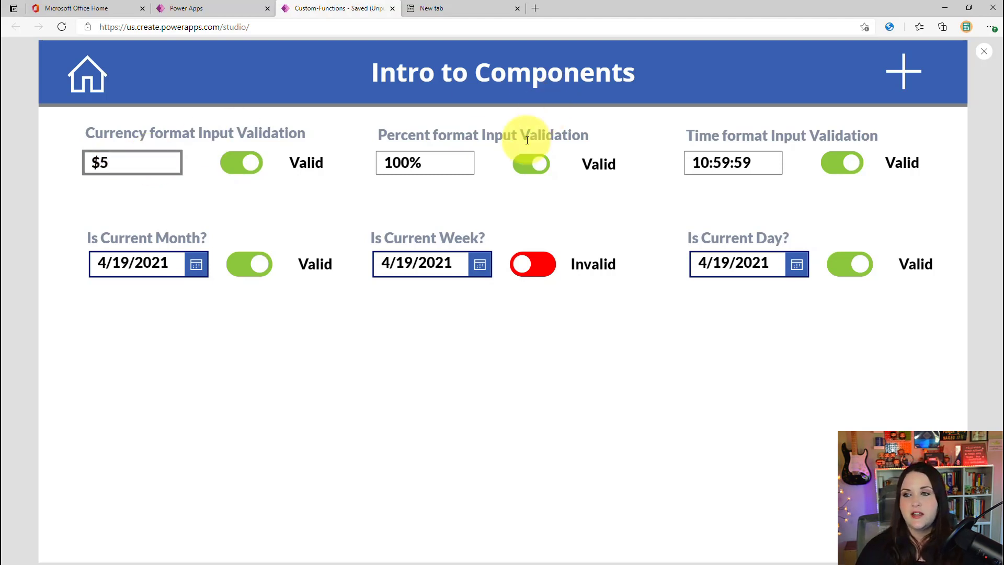
# Test the percent validation by removing the % sign from 100% in the Percent input and restoring it
pyautogui.doubleClick(439, 161)
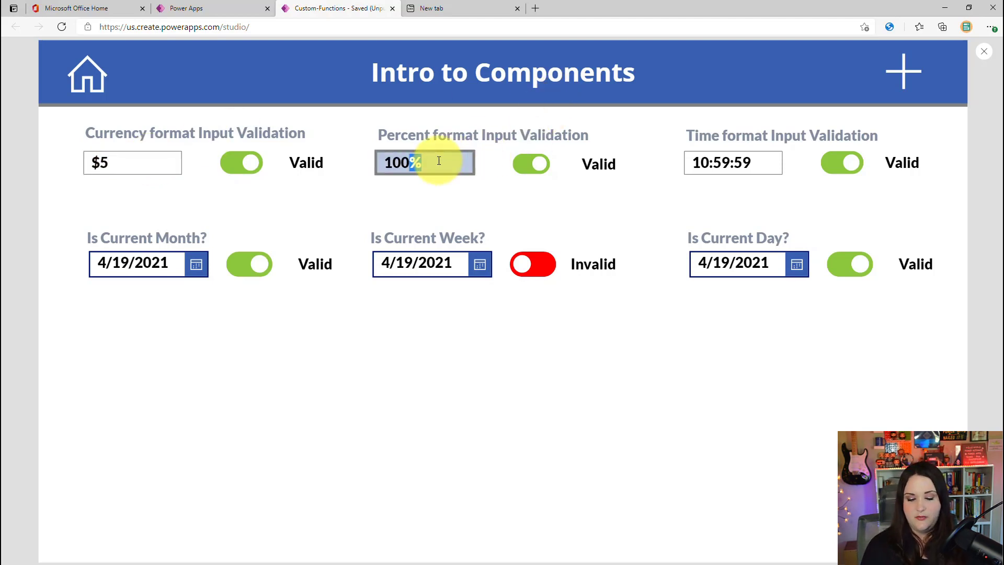
pyautogui.press('BackSpace')
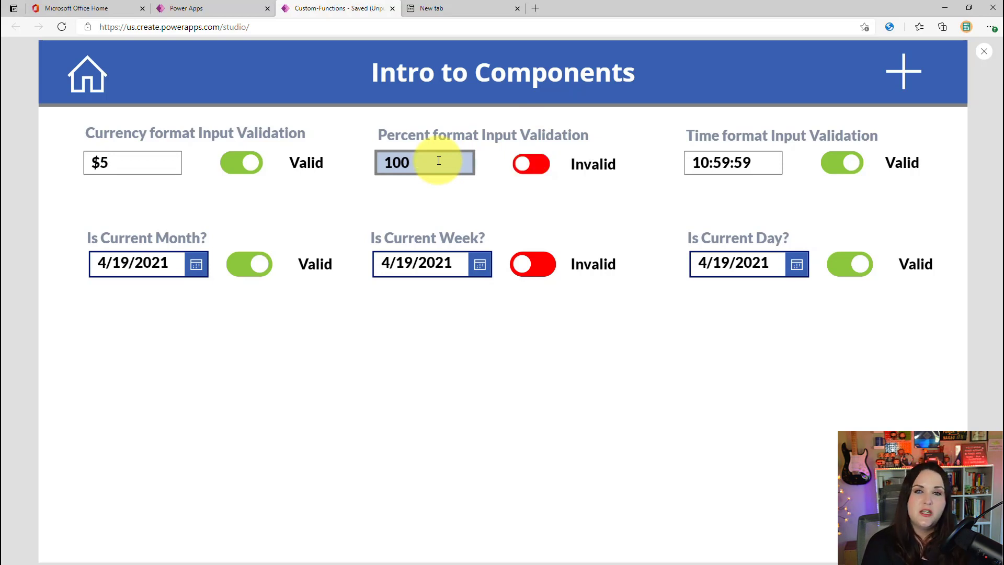
pyautogui.write('%')
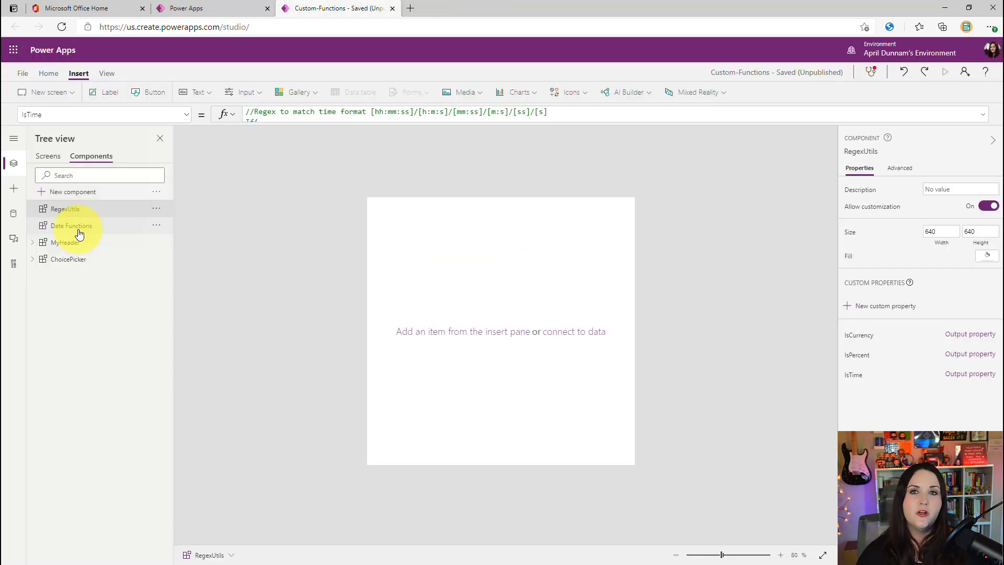
# Examine the Date Functions component and its list of custom output properties
pyautogui.click(79, 233)
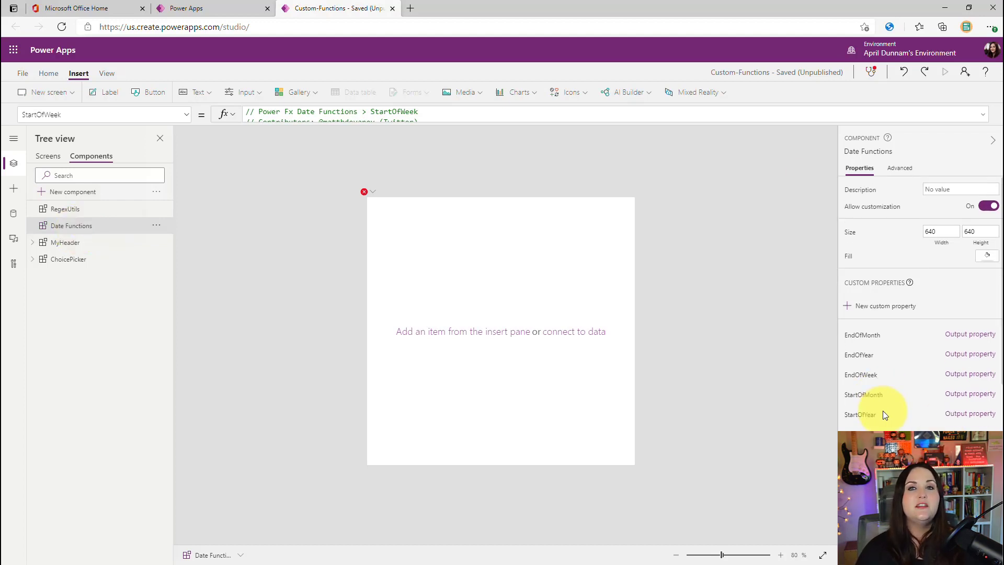
pyautogui.scroll(-3, 883, 410)
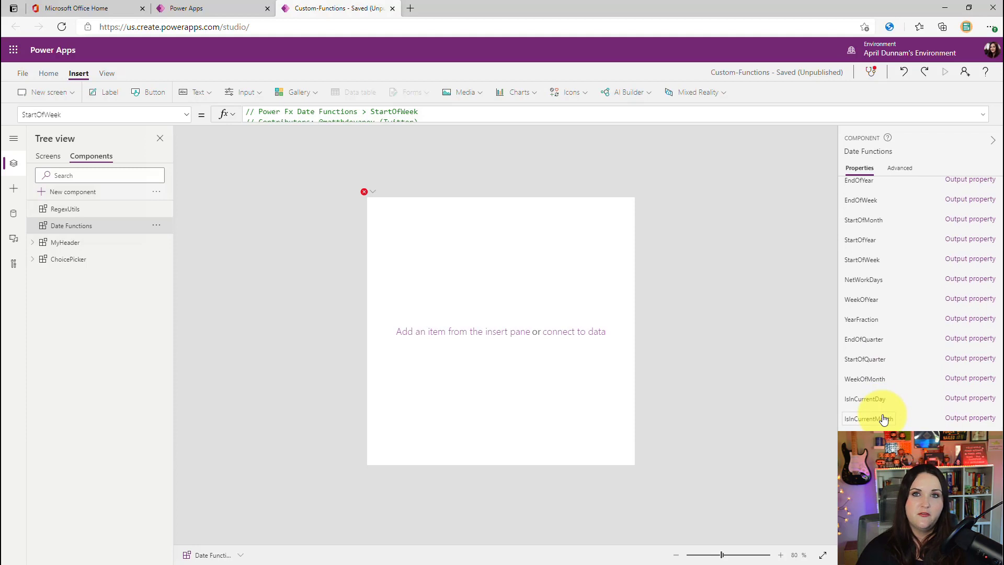
pyautogui.click(977, 268)
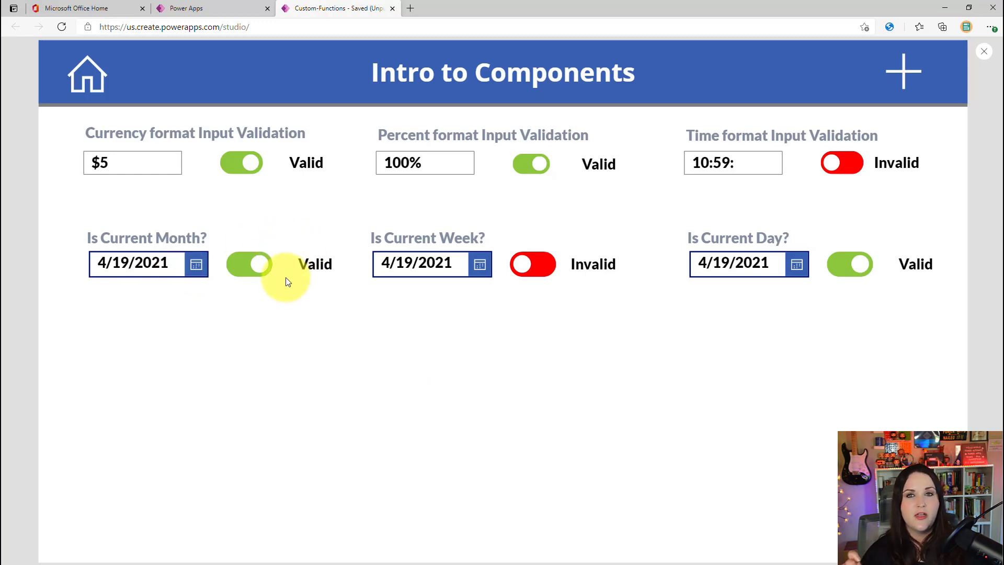
# Test the current-month validation in the preview by setting the Is Current Month date to 3/3/2021, and try the week and day date pickers
pyautogui.click(197, 273)
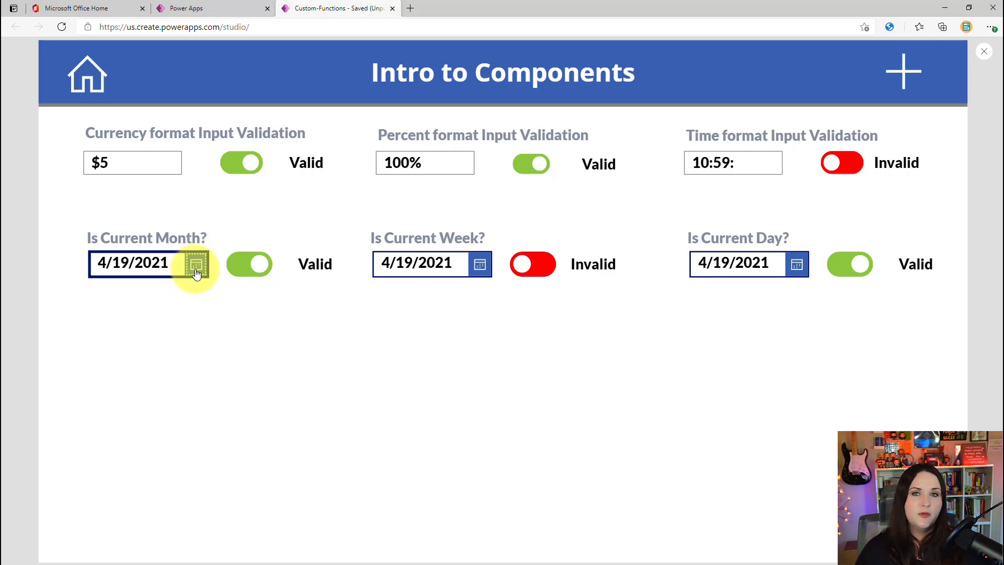
pyautogui.click(196, 272)
pyautogui.click(113, 309)
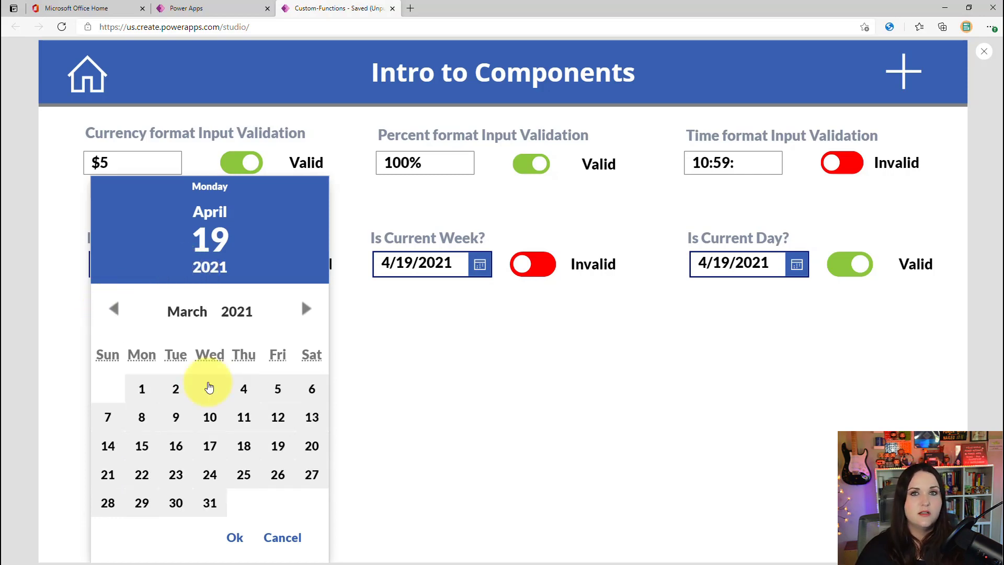
pyautogui.click(209, 387)
pyautogui.click(234, 535)
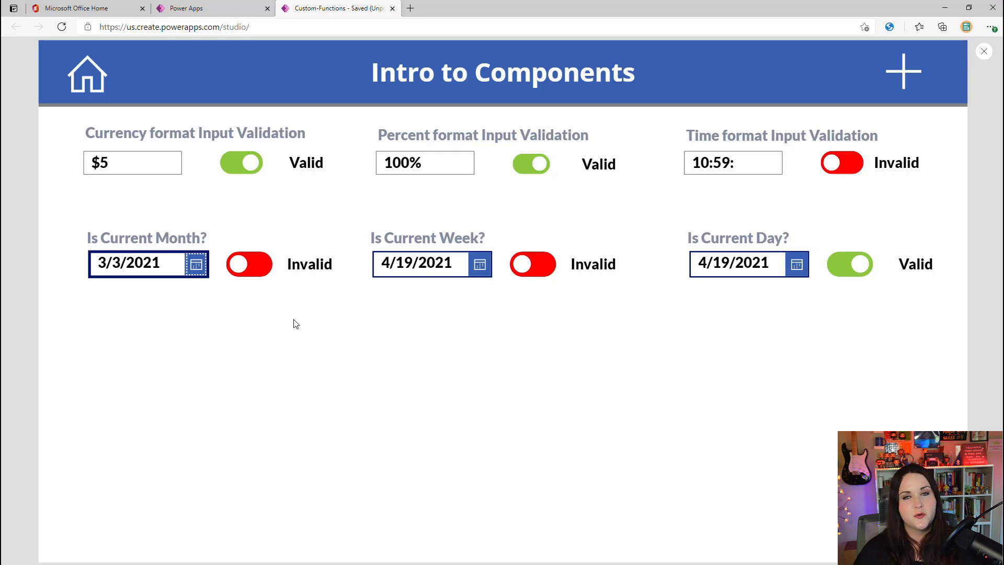
pyautogui.click(479, 272)
pyautogui.click(796, 264)
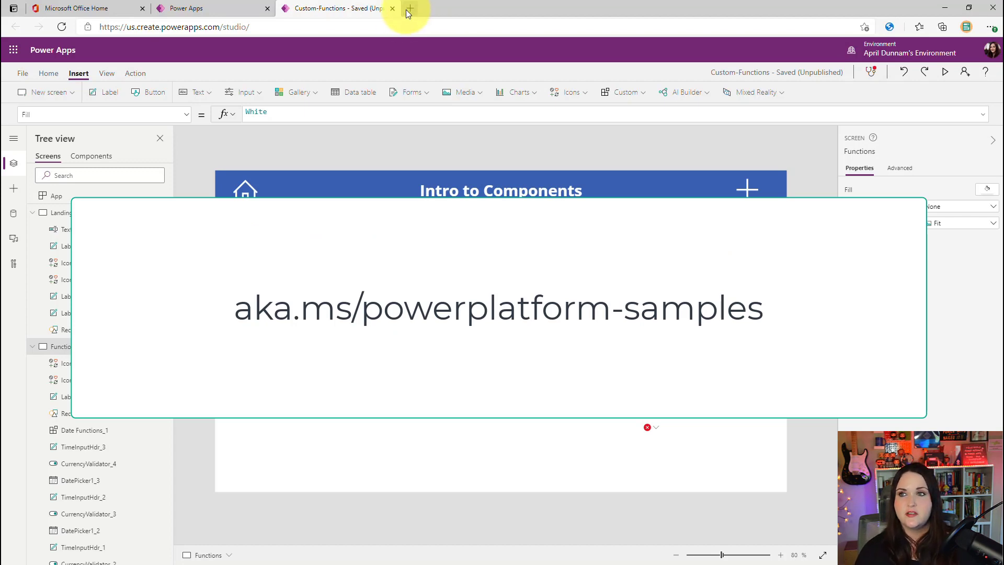
# Open the Power Platform samples site at aka.ms/powerplatform-samples in a new browser tab
pyautogui.click(410, 10)
pyautogui.write('http://aka.ms/powerplatform-samples')
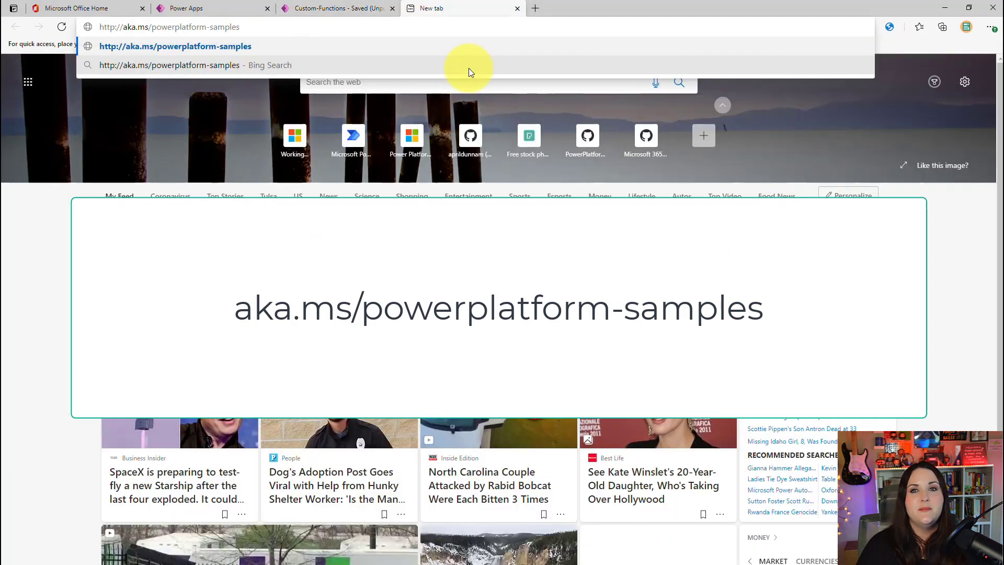
pyautogui.press('Return')
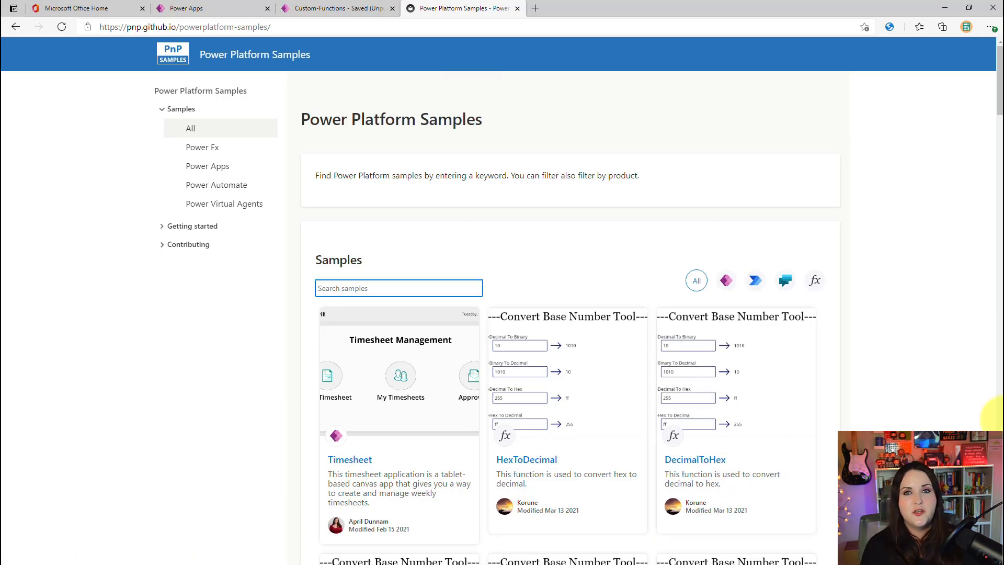
# Search the samples for "perce", open the IsPercent sample, and go to its solution folder on GitHub
pyautogui.write('perce')
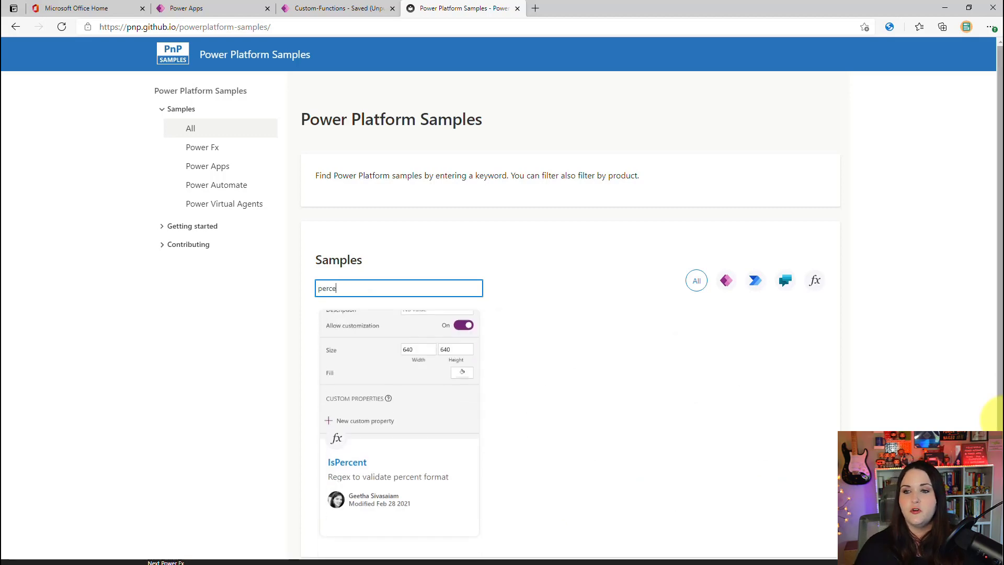
pyautogui.scroll(-2, 414, 343)
pyautogui.click(396, 334)
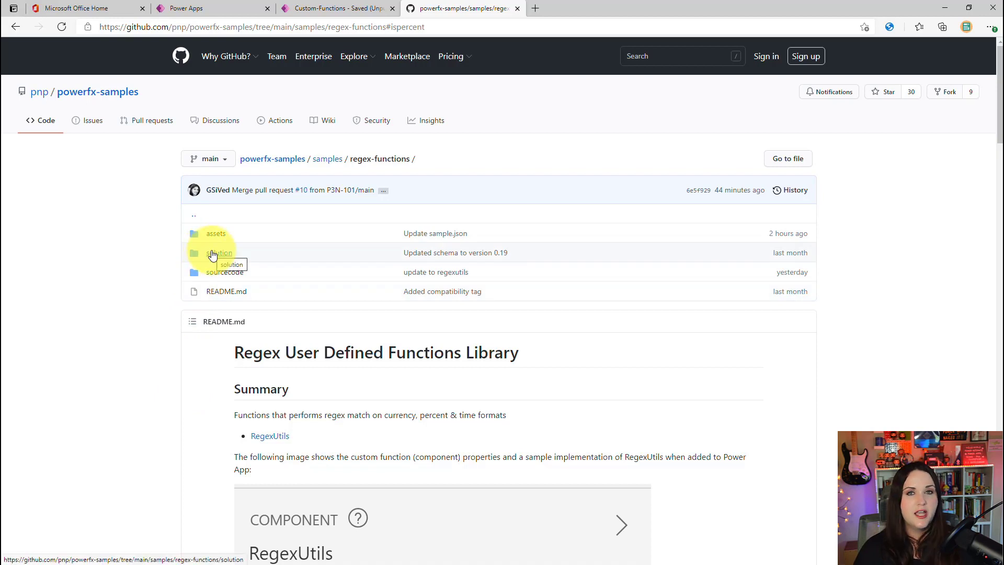
pyautogui.click(219, 254)
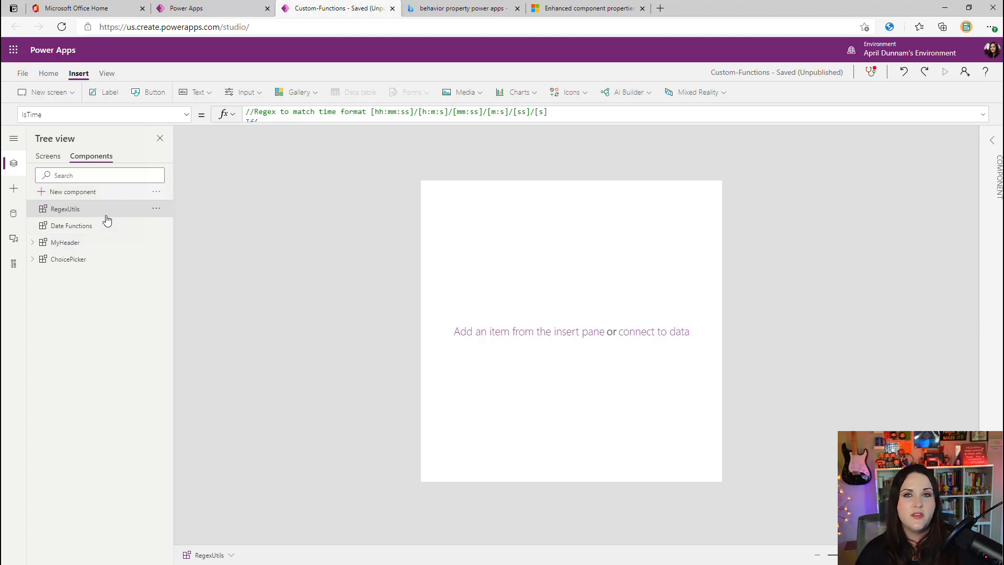
# Check the Custom-Functions app's file options, and create a new blank canvas app from the Apps list
pyautogui.click(28, 77)
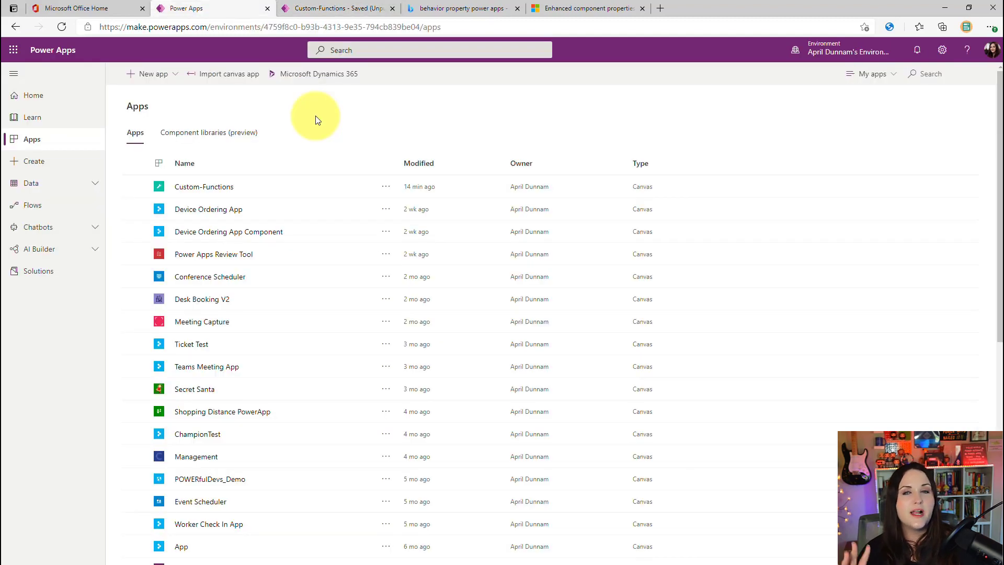
pyautogui.click(166, 75)
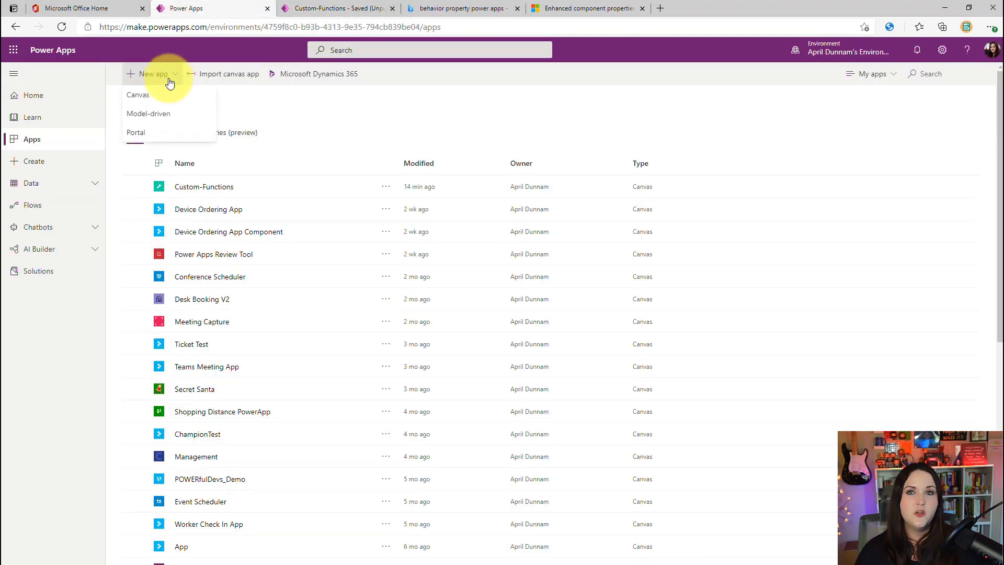
pyautogui.click(174, 96)
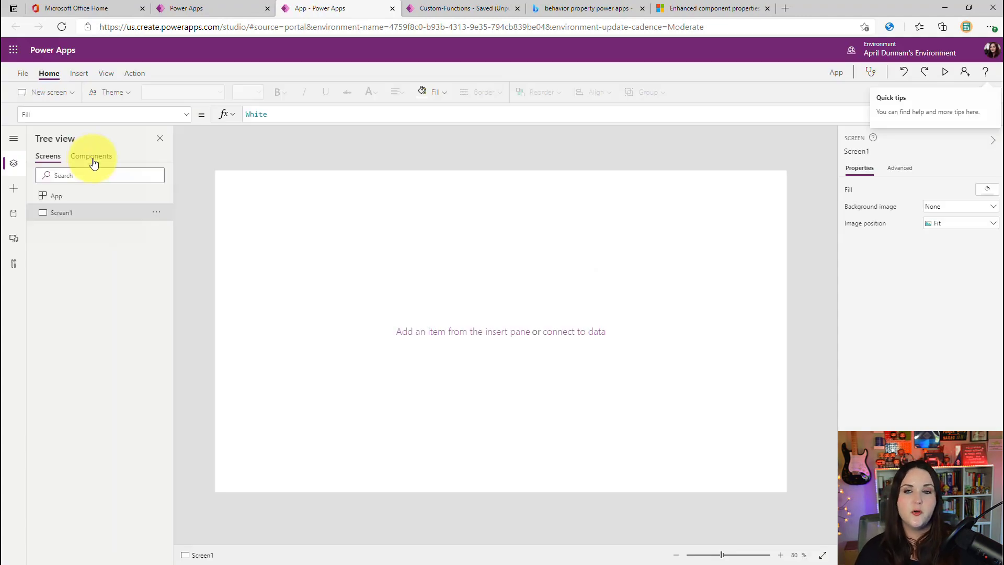
# Import the components of the Custom-Functions app into the new canvas app
pyautogui.click(93, 160)
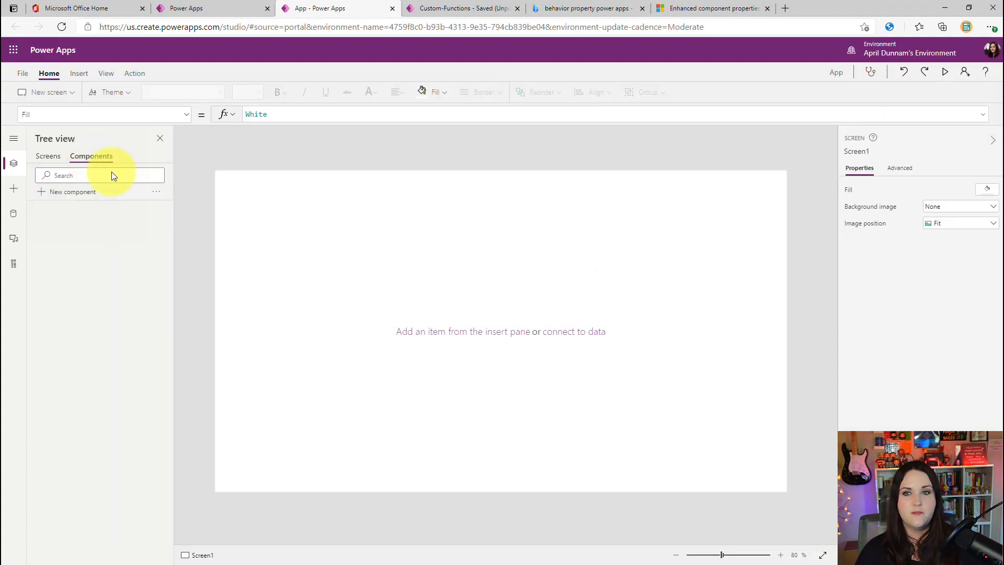
pyautogui.click(156, 193)
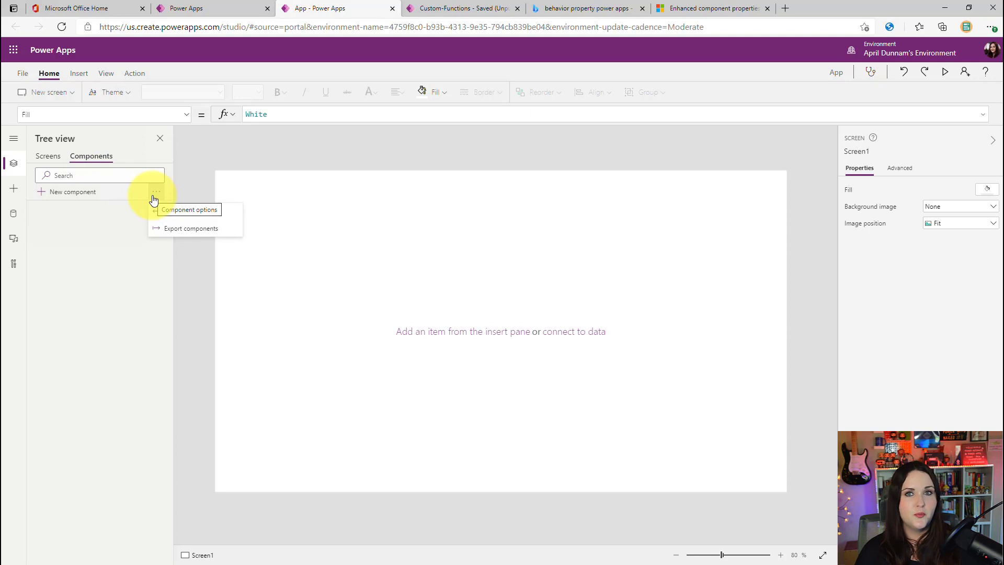
pyautogui.click(229, 217)
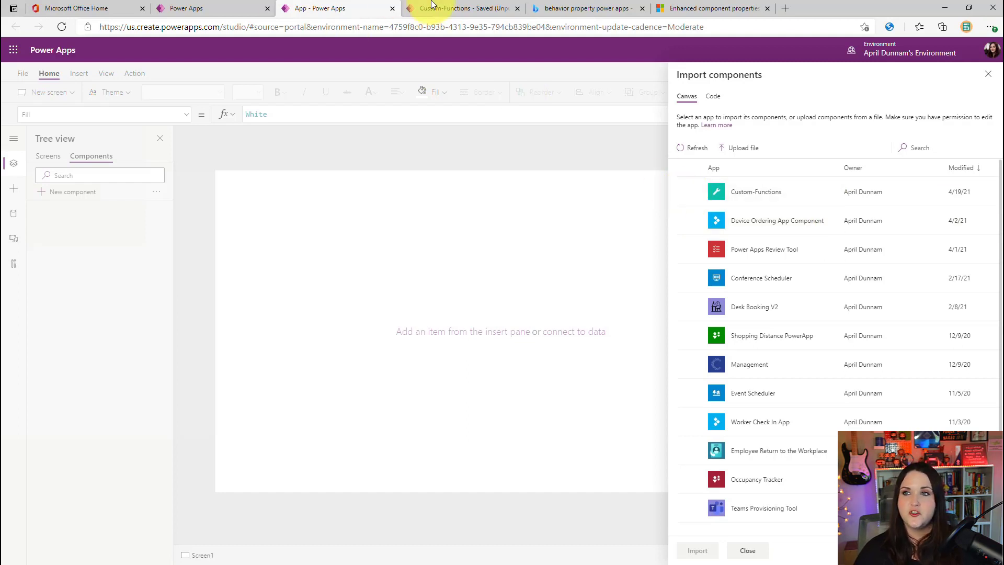
pyautogui.click(690, 191)
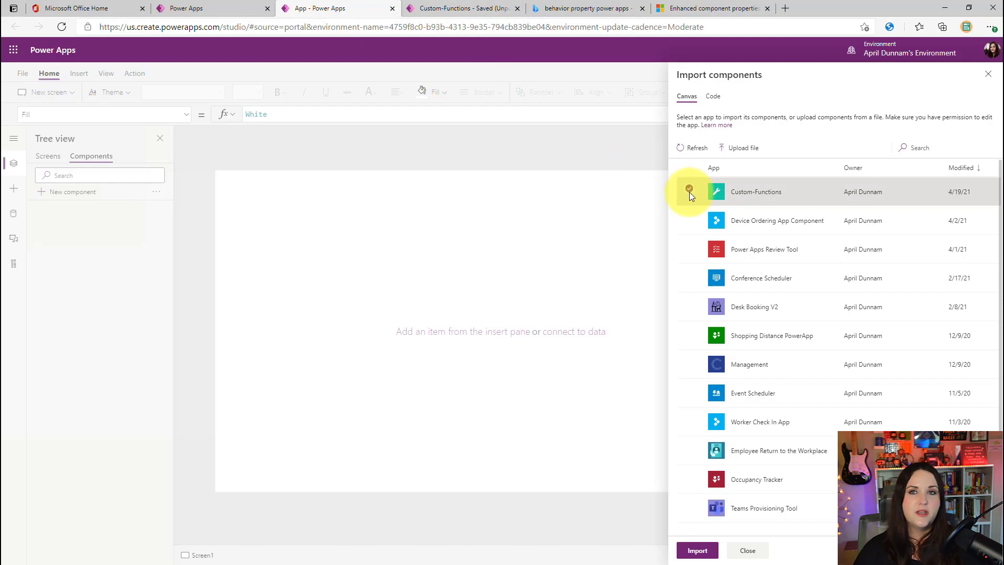
pyautogui.click(699, 550)
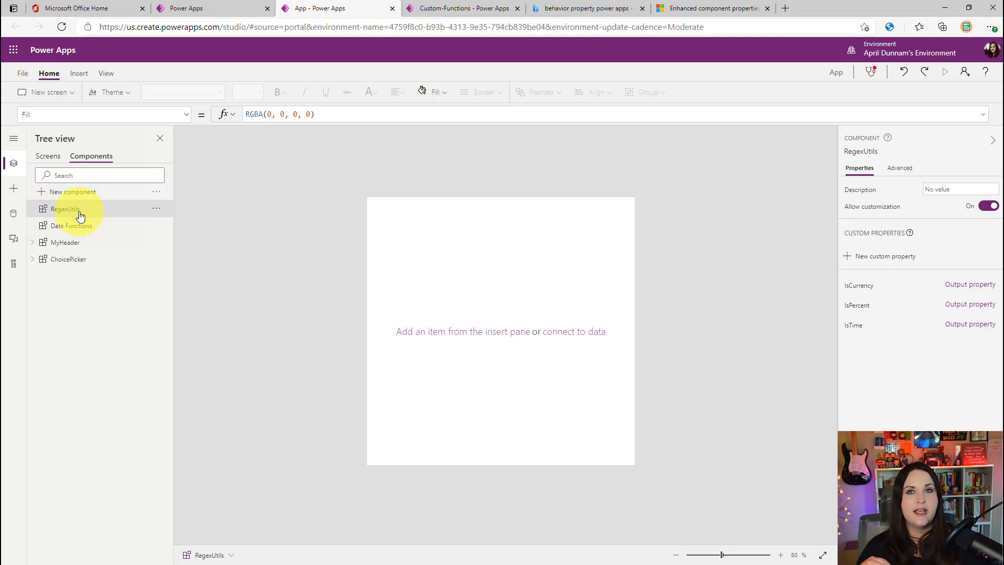
# Inspect the imported MyHeader and Date Functions components, and return to the Custom-Functions app's file options
pyautogui.click(73, 242)
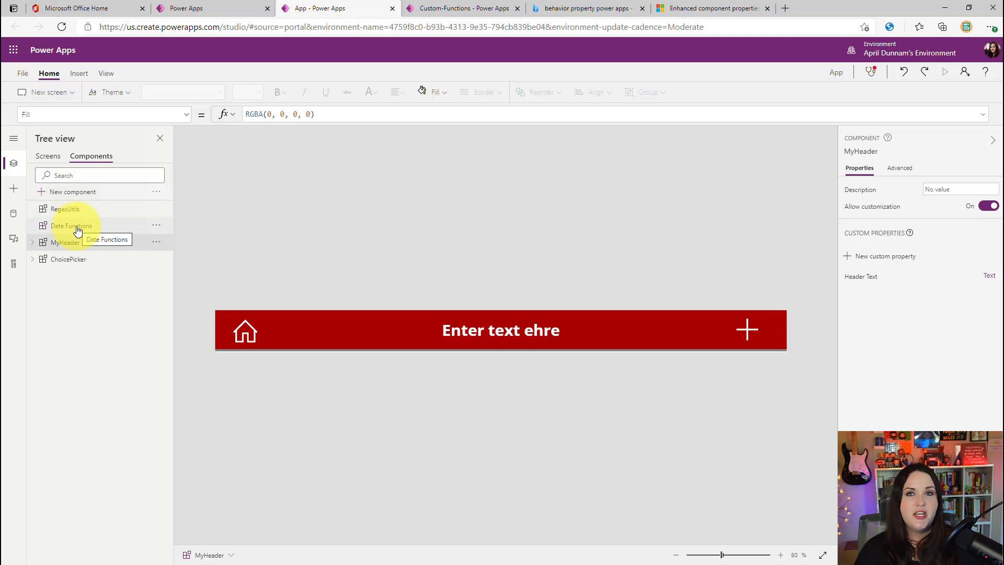
pyautogui.click(74, 225)
pyautogui.click(72, 243)
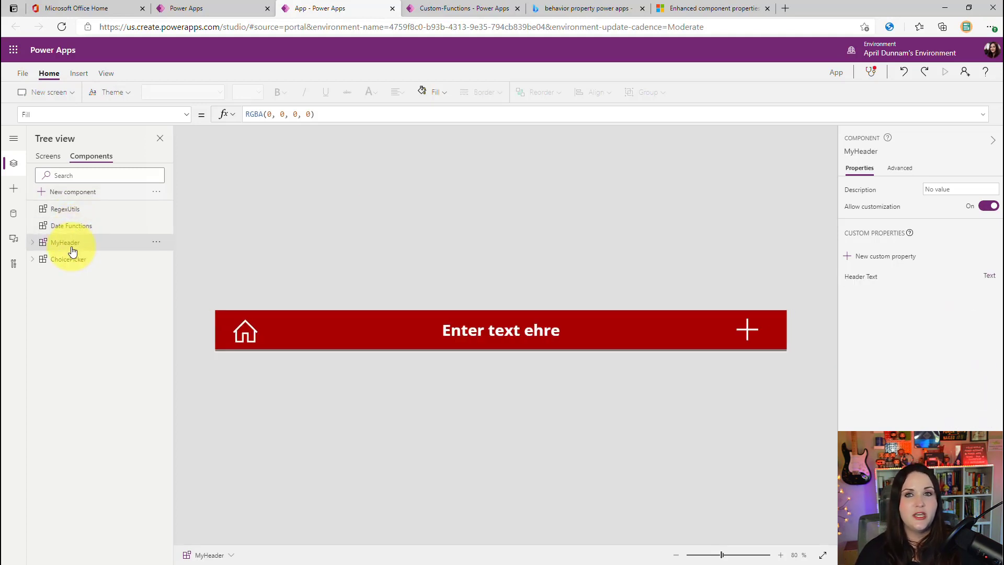
pyautogui.click(460, 8)
pyautogui.click(18, 79)
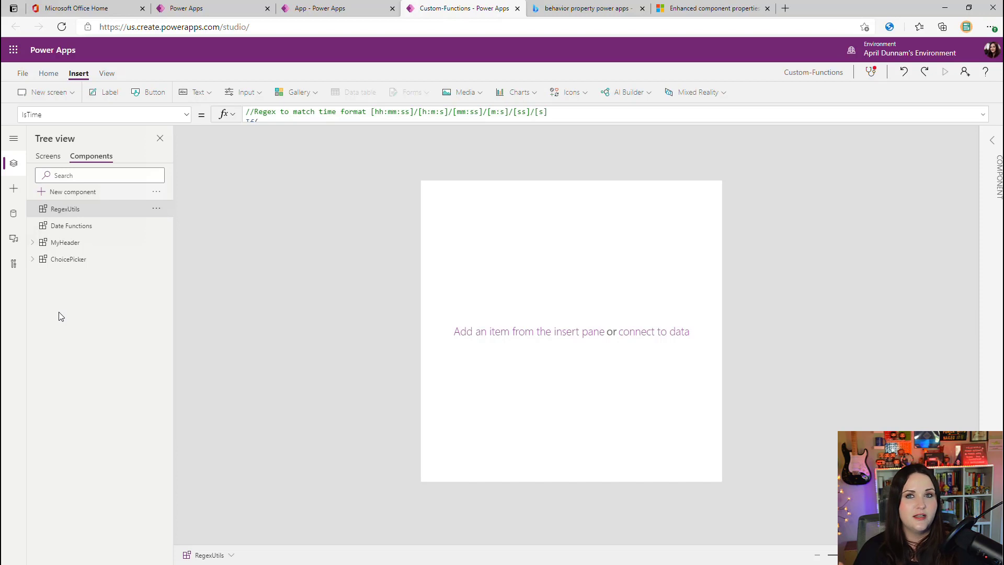
# Create a new component library named "Custom Functions"
pyautogui.click(193, 8)
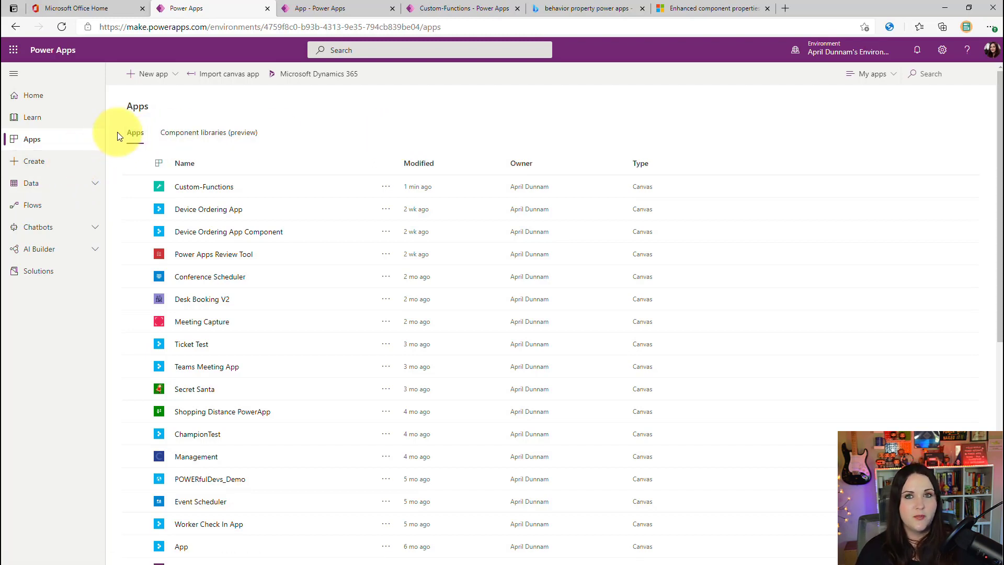
pyautogui.click(237, 136)
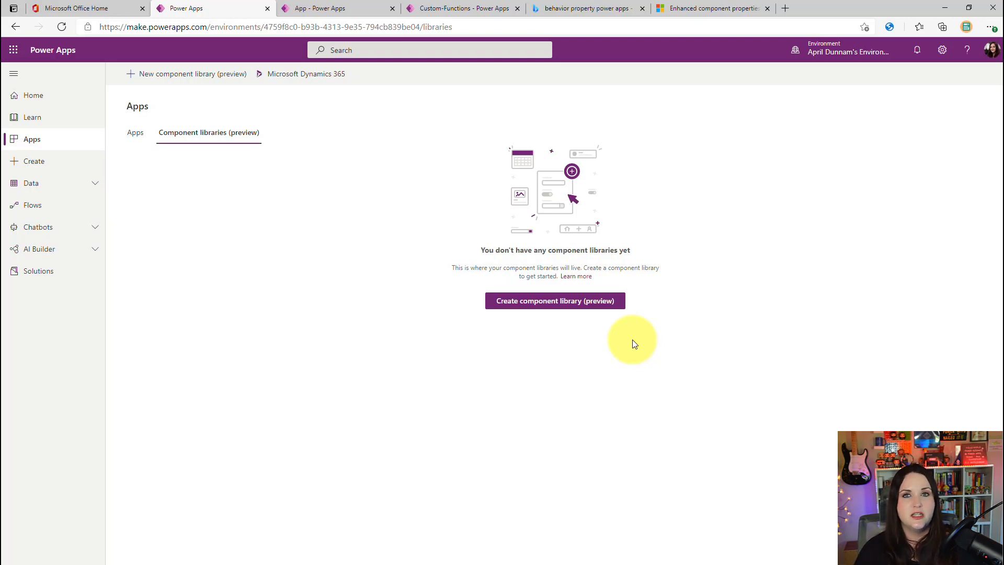
pyautogui.click(590, 311)
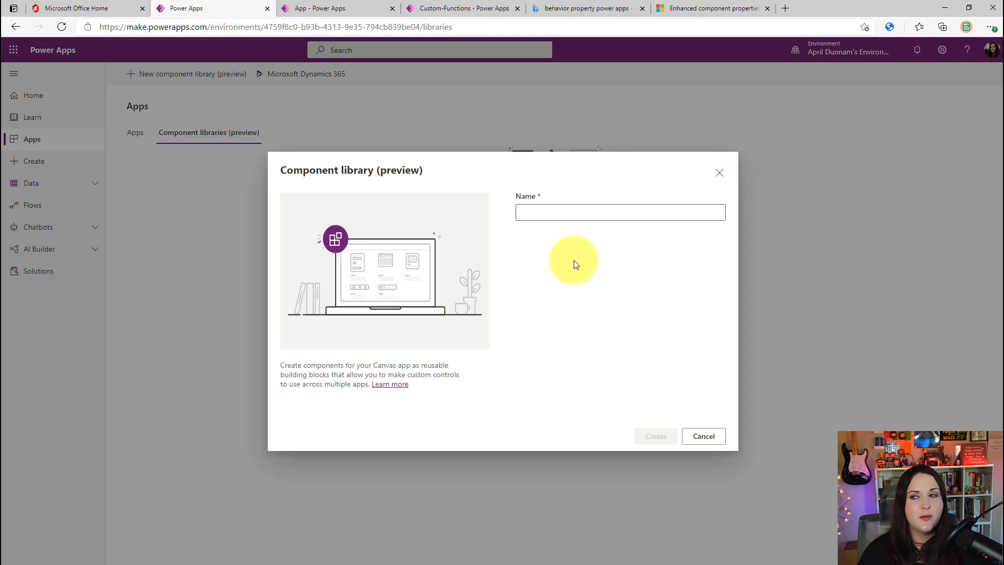
pyautogui.click(570, 215)
pyautogui.write('Custom Functions')
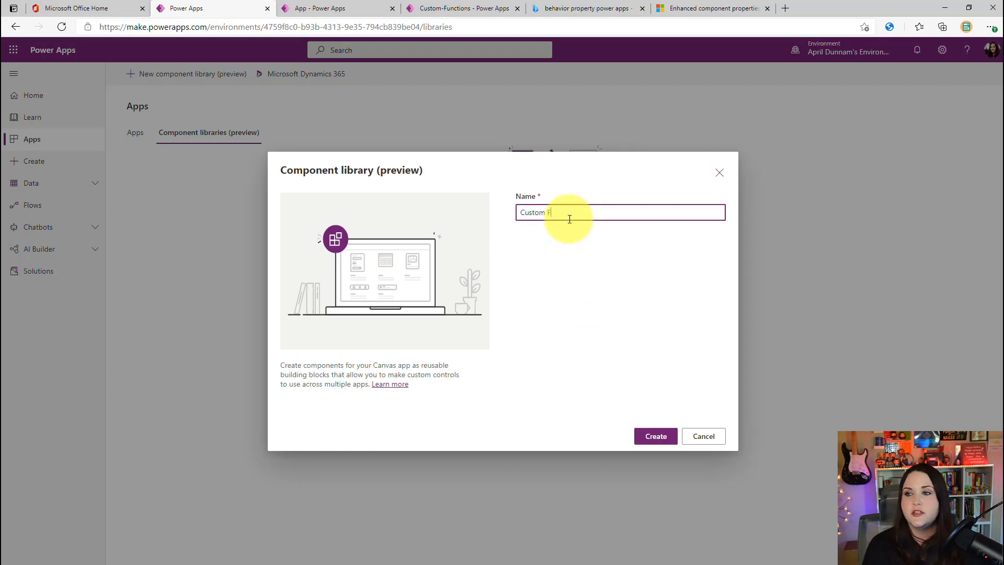
pyautogui.click(656, 436)
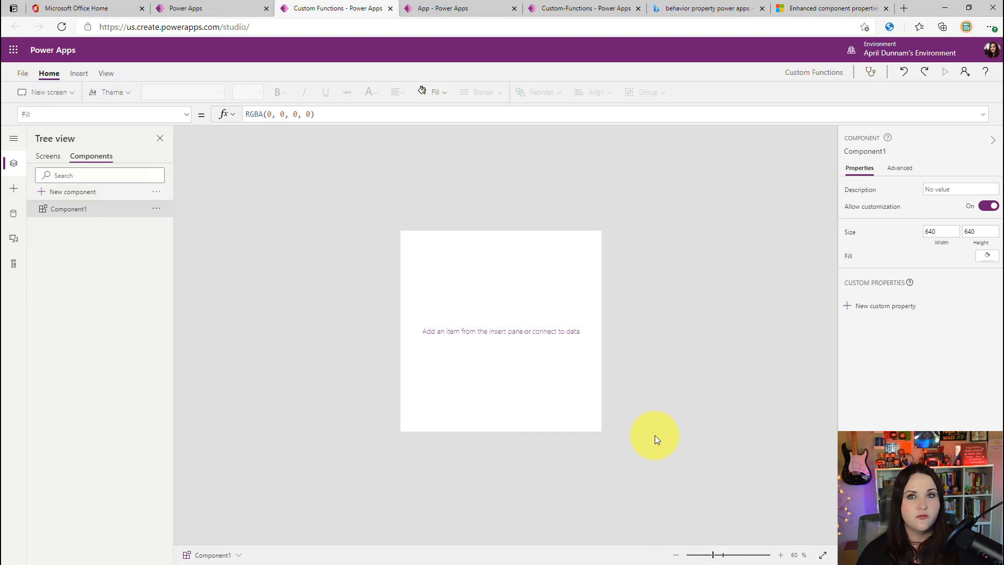
# Import the components of the Custom-Functions app into the Custom Functions component library
pyautogui.click(154, 194)
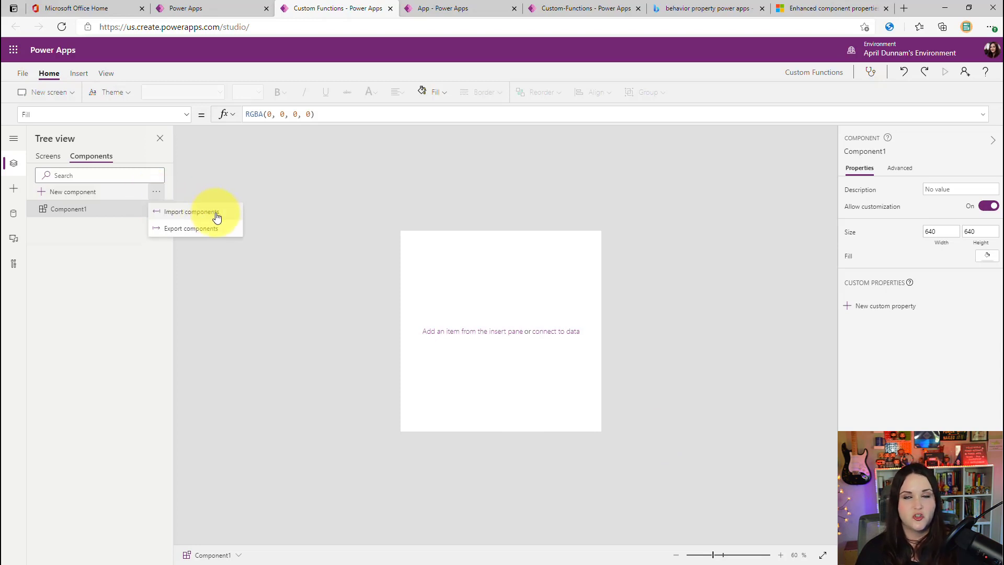
pyautogui.click(218, 216)
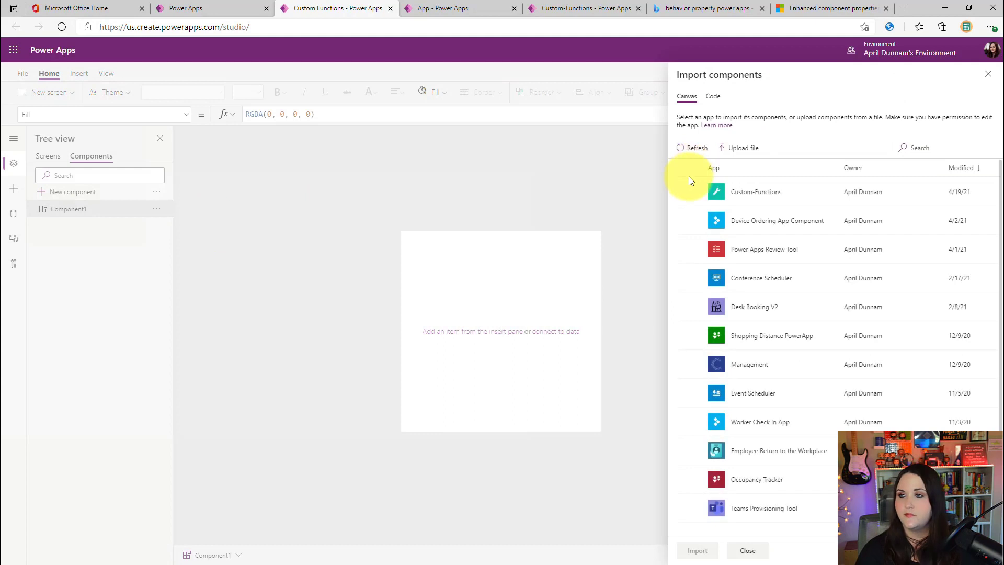
pyautogui.click(687, 191)
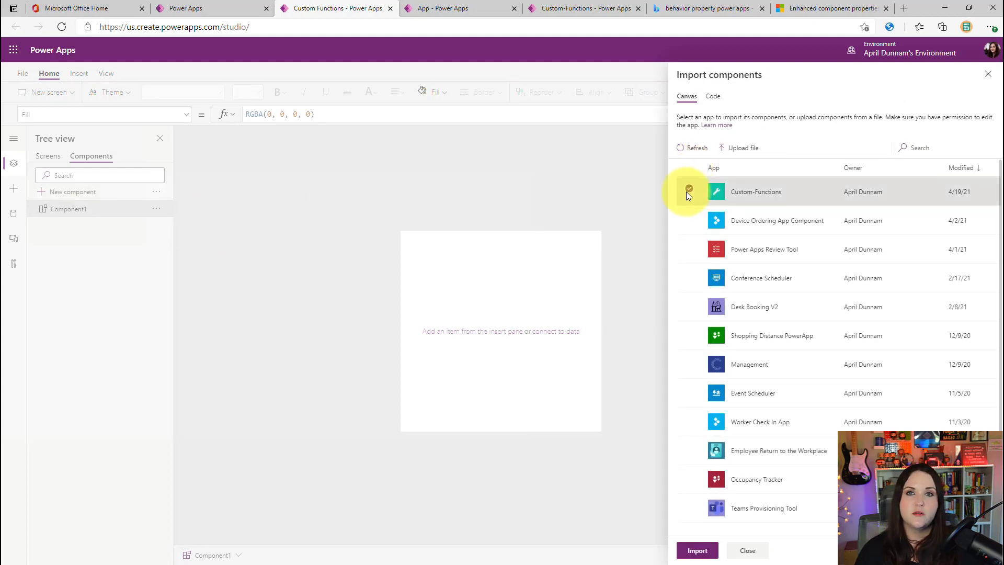
pyautogui.click(685, 552)
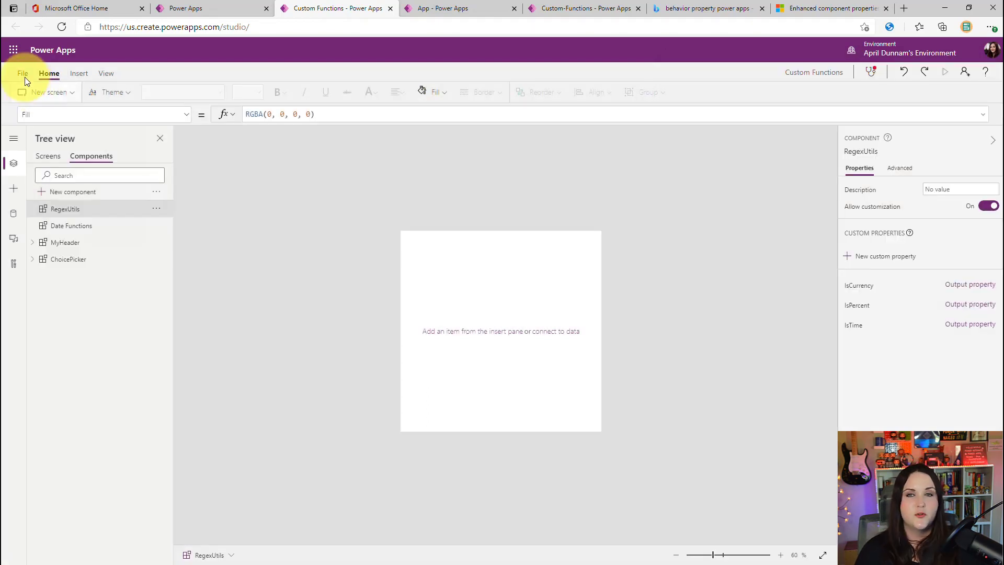
# Save the Custom Functions component library and refresh the environment's list of component libraries
pyautogui.click(24, 77)
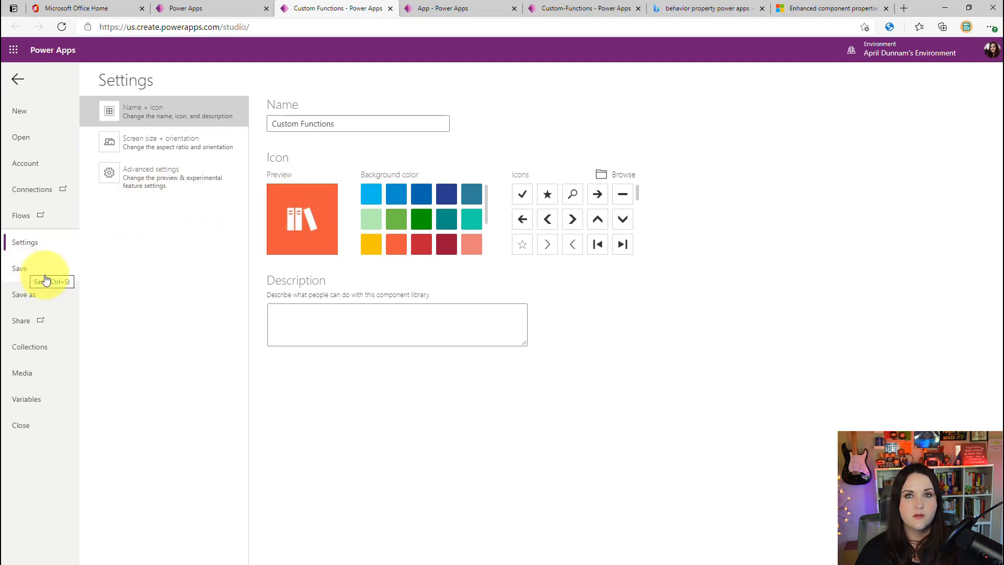
pyautogui.click(26, 294)
pyautogui.click(951, 551)
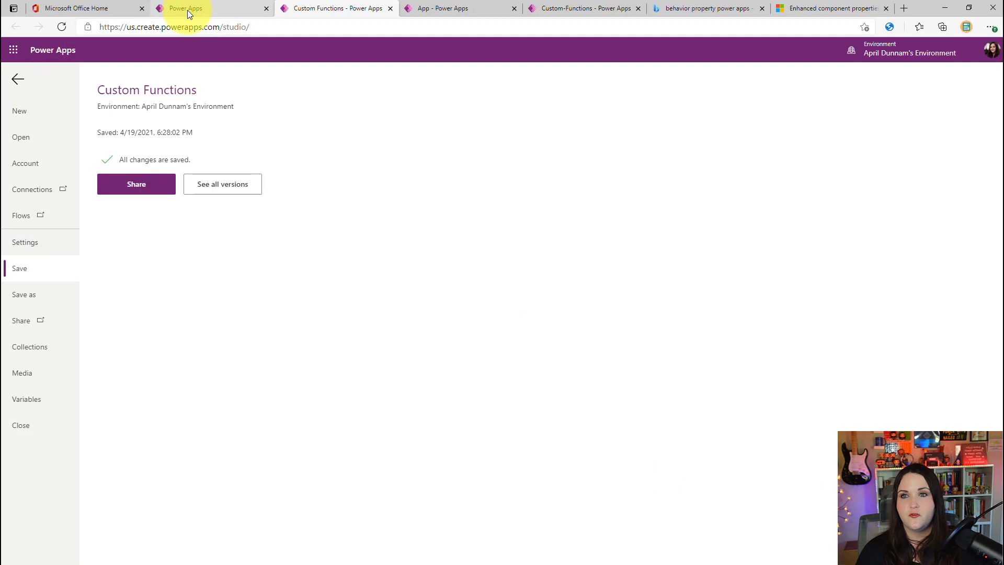
pyautogui.click(188, 10)
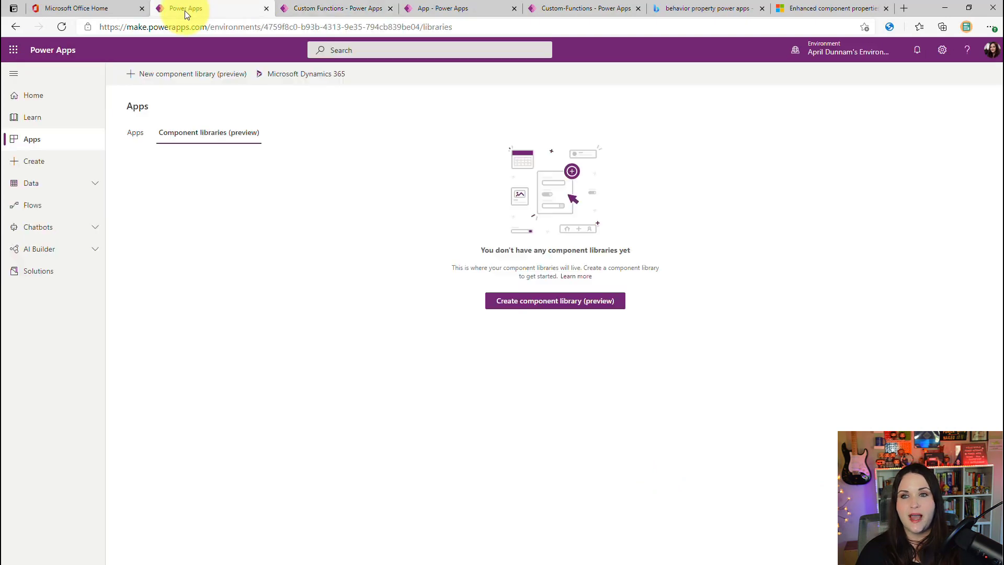
pyautogui.click(60, 26)
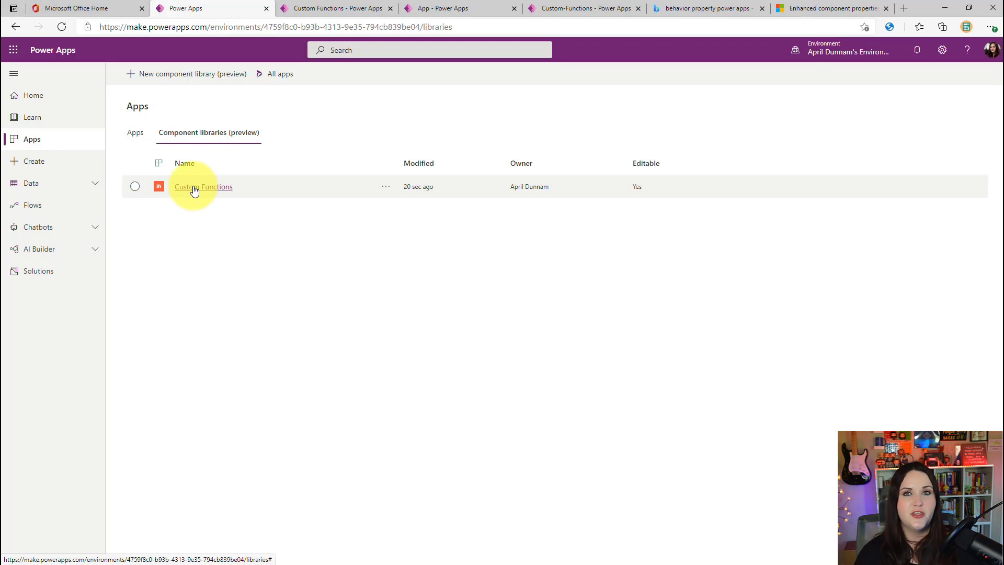
# Create a new blank canvas app from the environment's app list
pyautogui.click(135, 133)
pyautogui.click(151, 74)
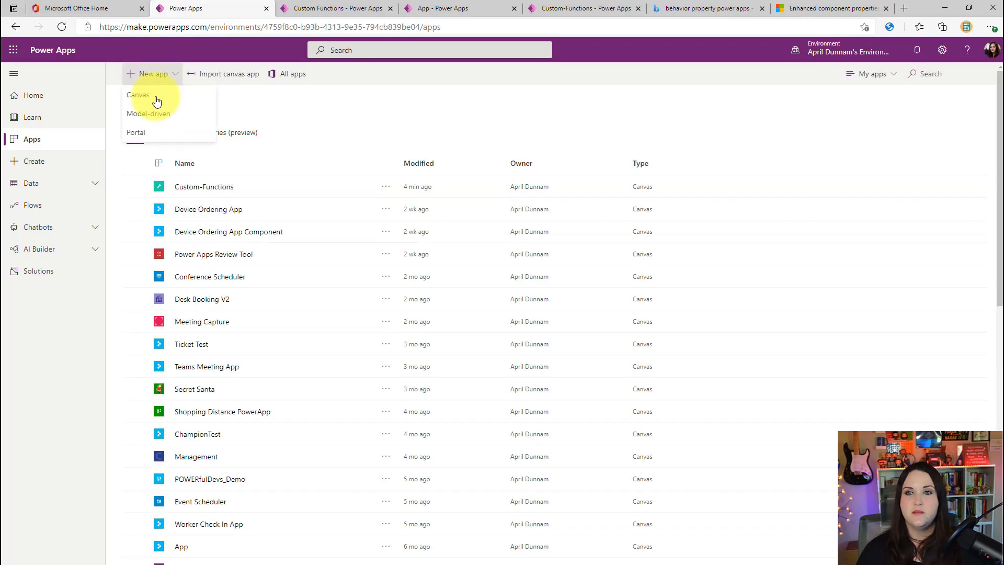
pyautogui.click(156, 100)
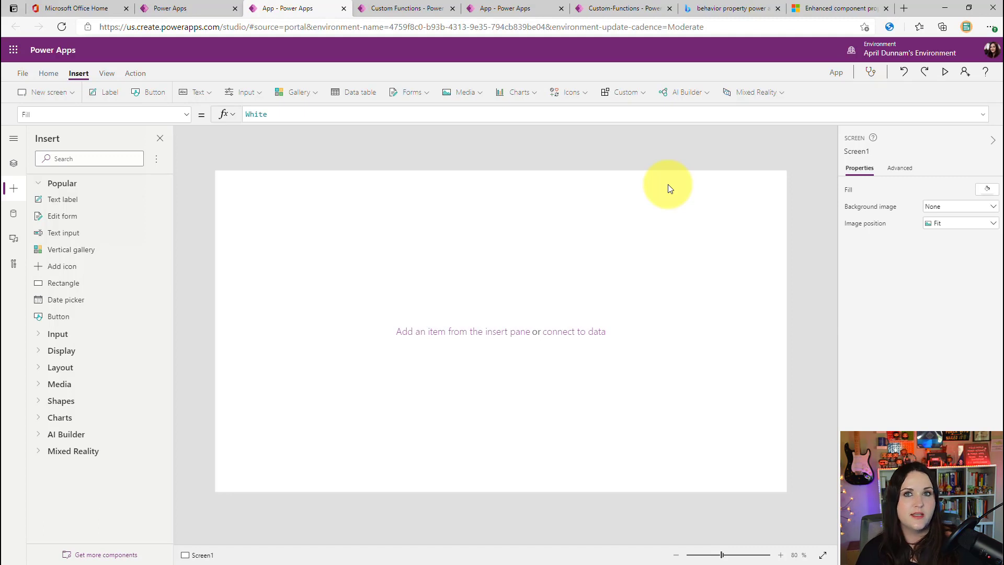
# Check the new app's component list and open the selection of importable library components
pyautogui.click(13, 163)
pyautogui.click(91, 155)
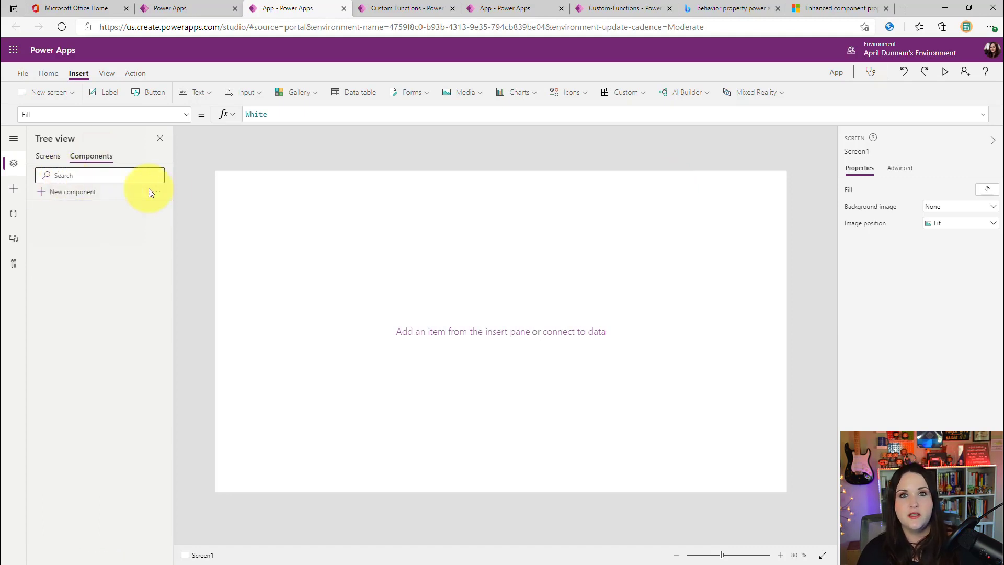
pyautogui.click(13, 189)
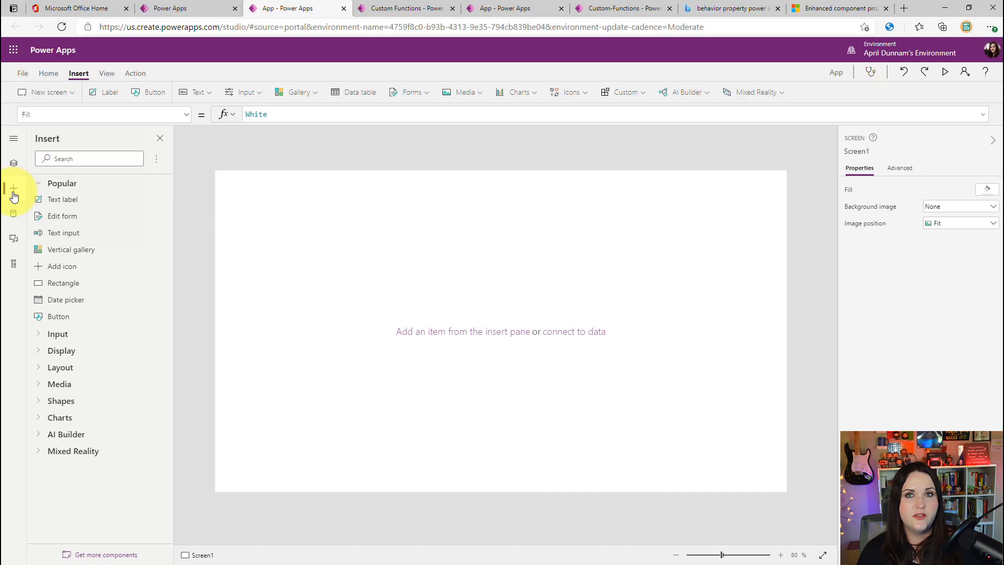
pyautogui.click(118, 558)
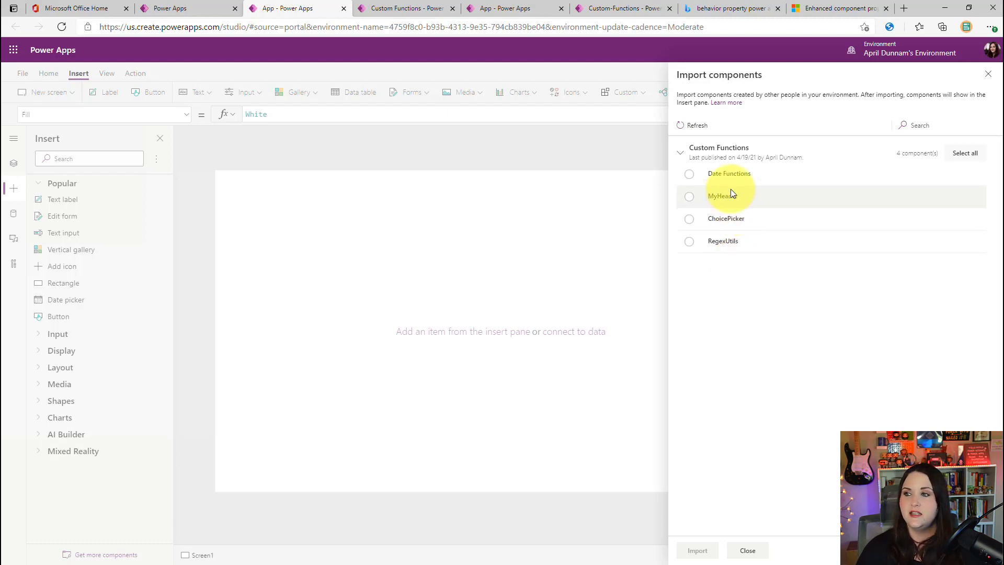
pyautogui.click(691, 174)
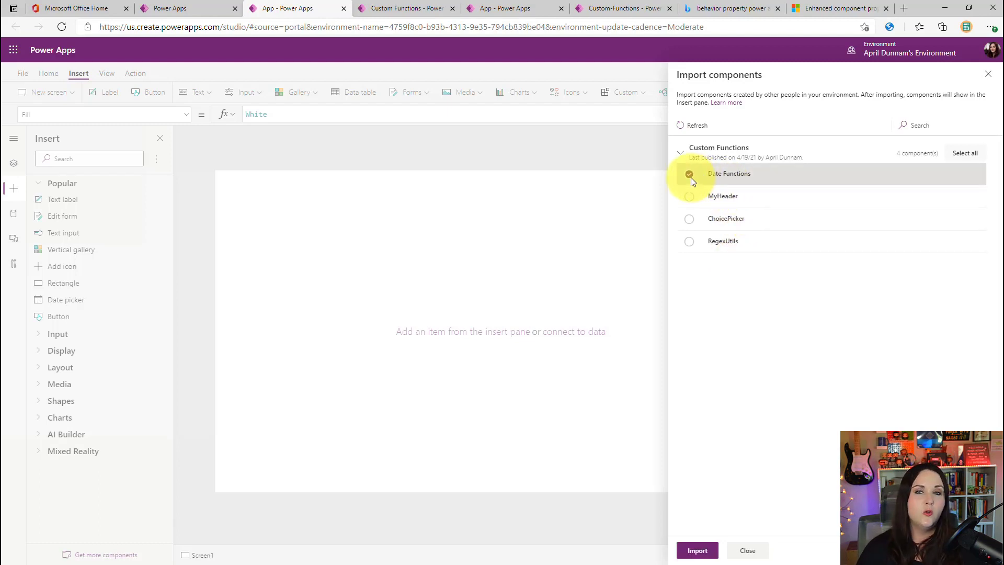
pyautogui.click(690, 201)
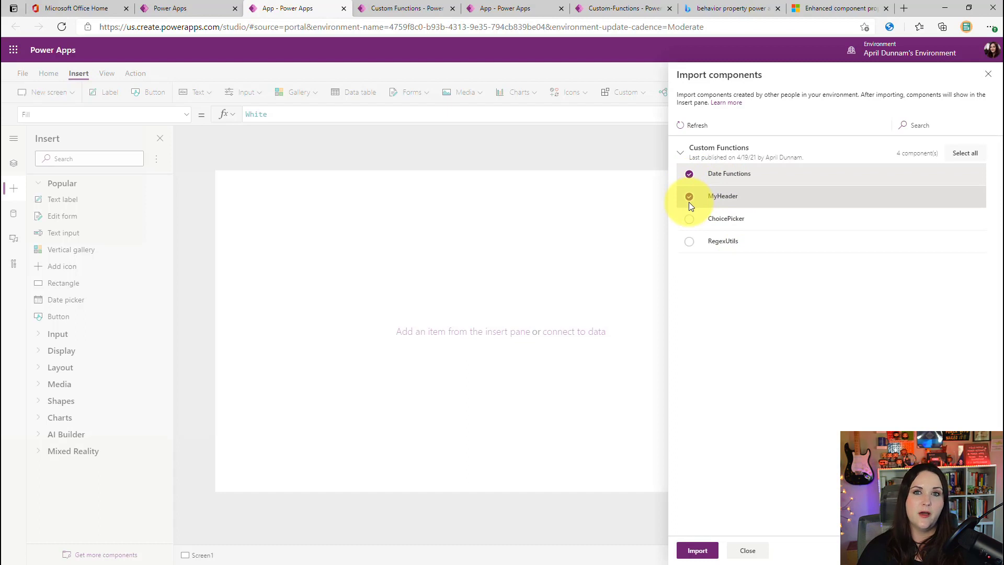
pyautogui.click(494, 12)
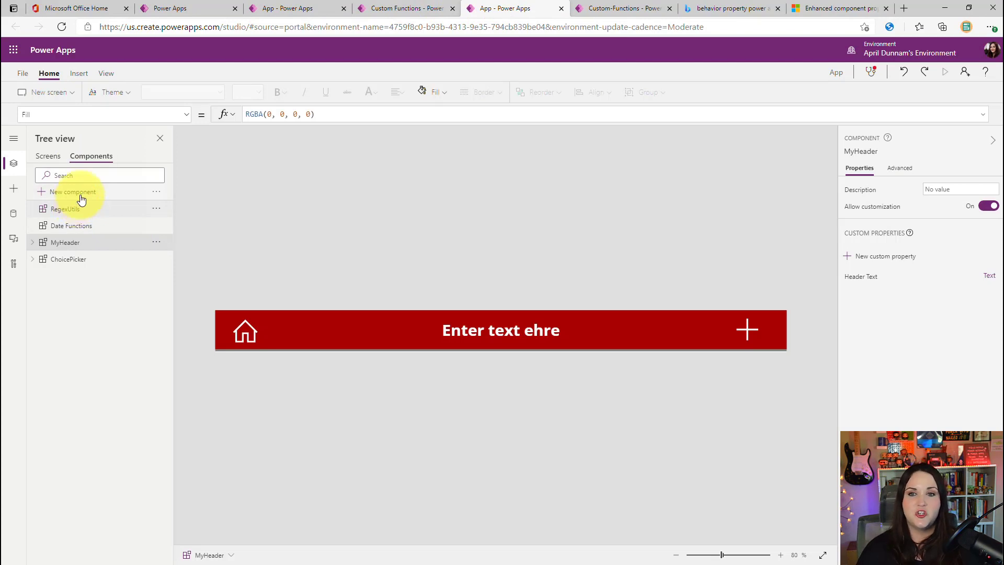
pyautogui.click(157, 192)
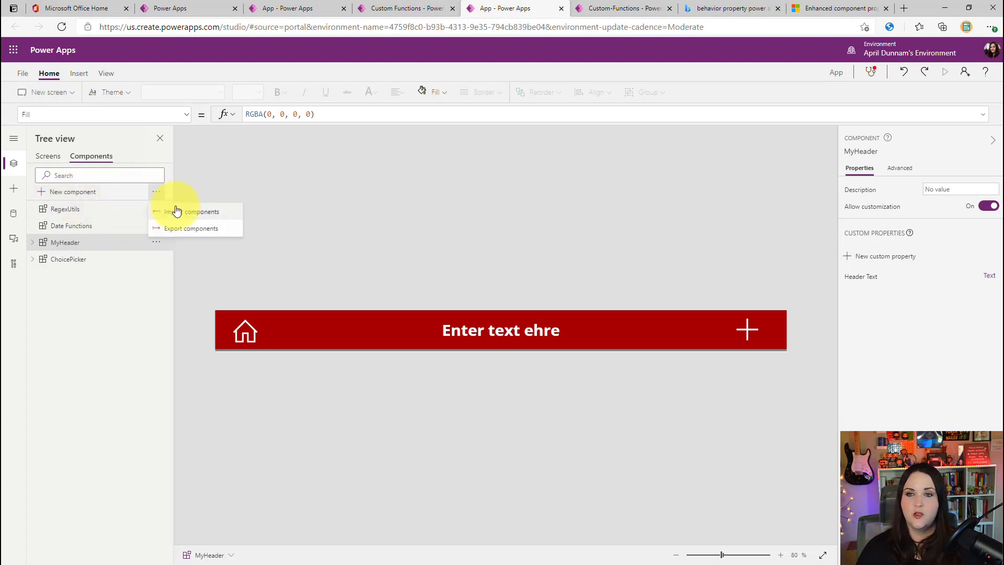
pyautogui.click(175, 210)
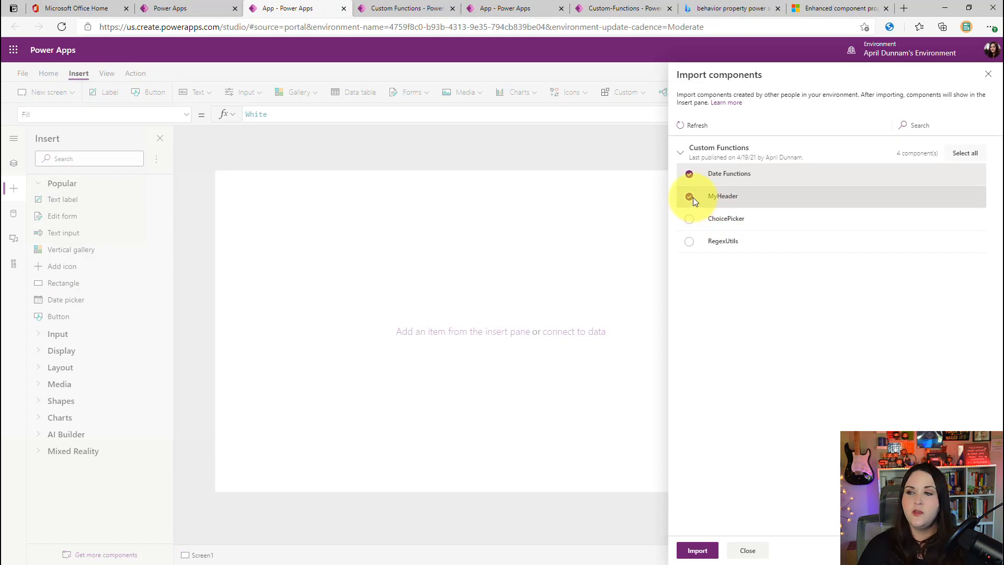
pyautogui.click(686, 196)
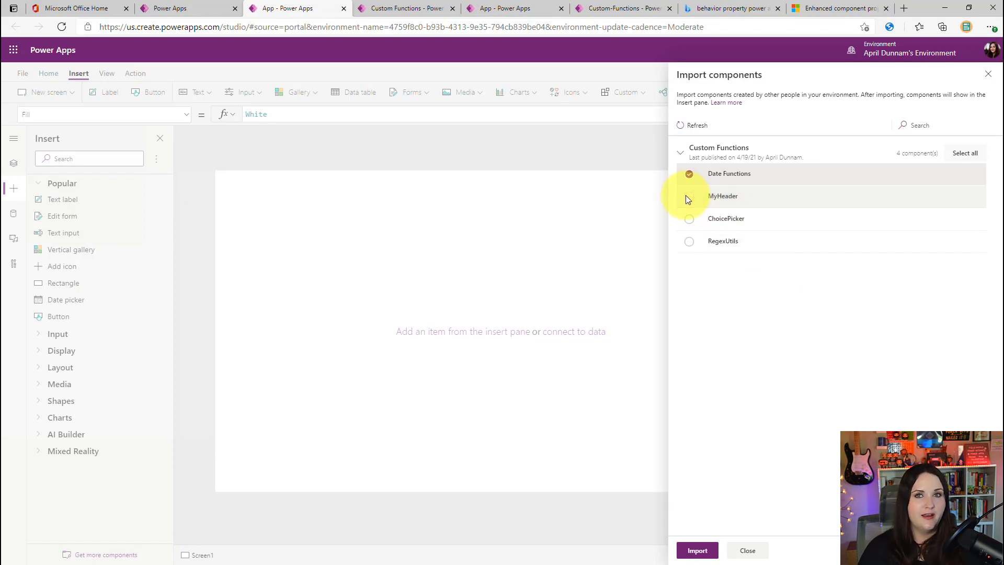
pyautogui.click(689, 174)
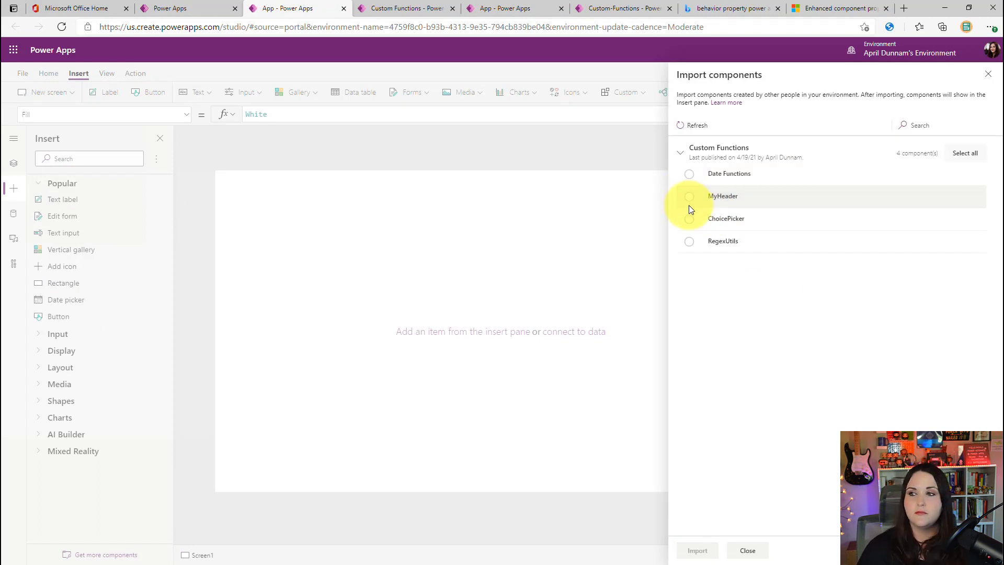
# Import only the MyHeader component from the Custom Functions library into the new app
pyautogui.click(689, 205)
pyautogui.click(695, 548)
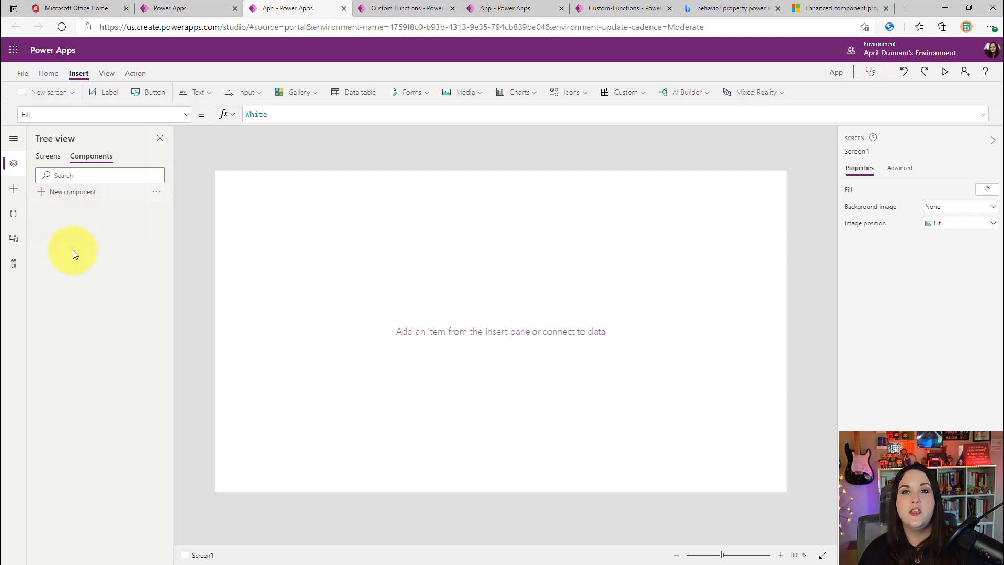
# Insert the imported MyHeader library component onto Screen1
pyautogui.click(15, 191)
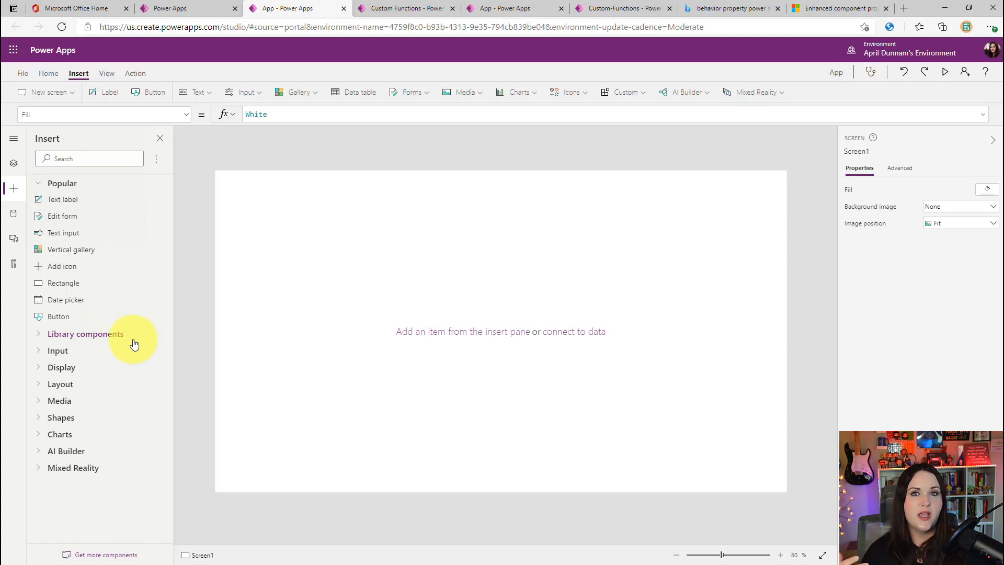
pyautogui.click(42, 338)
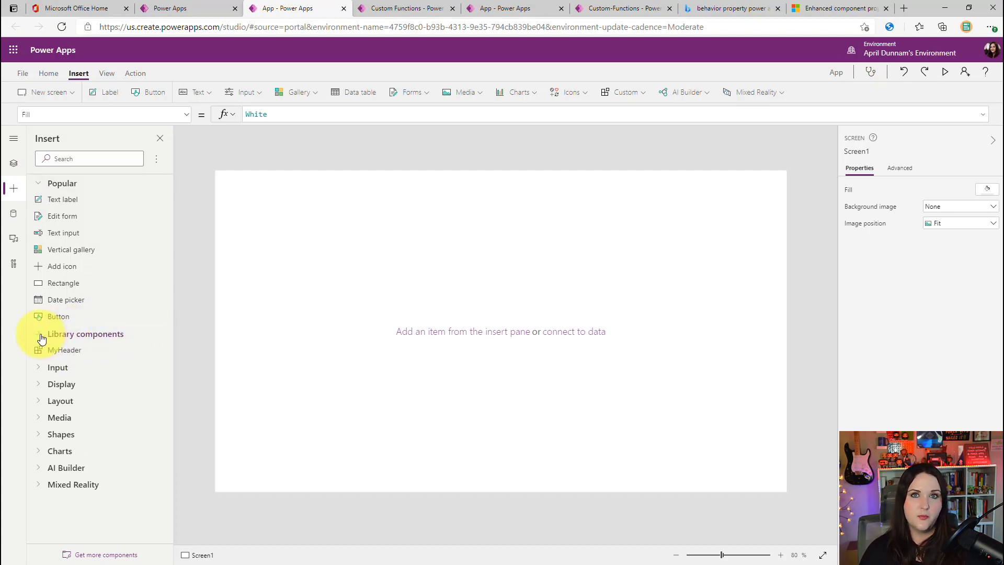
pyautogui.click(71, 355)
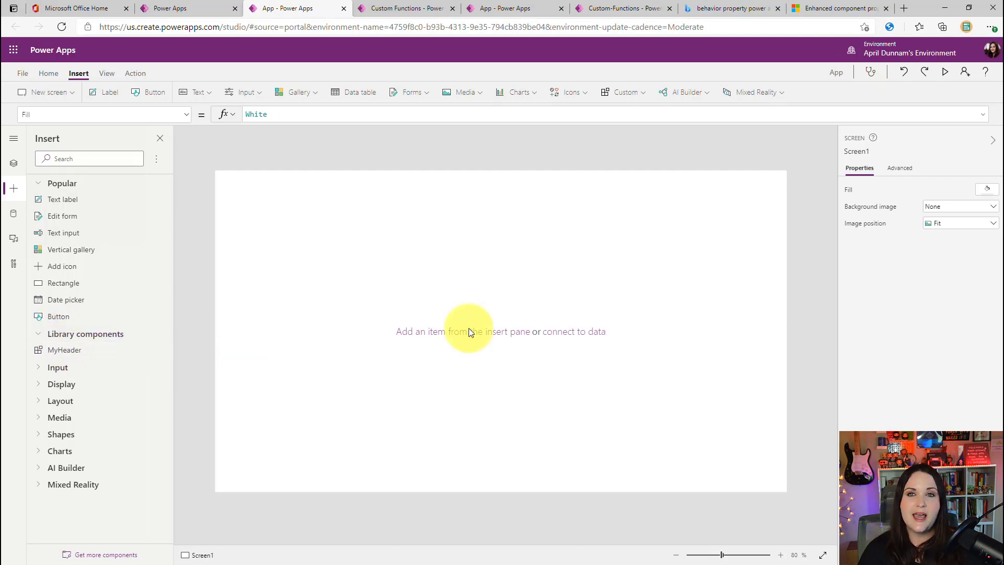
pyautogui.click(450, 287)
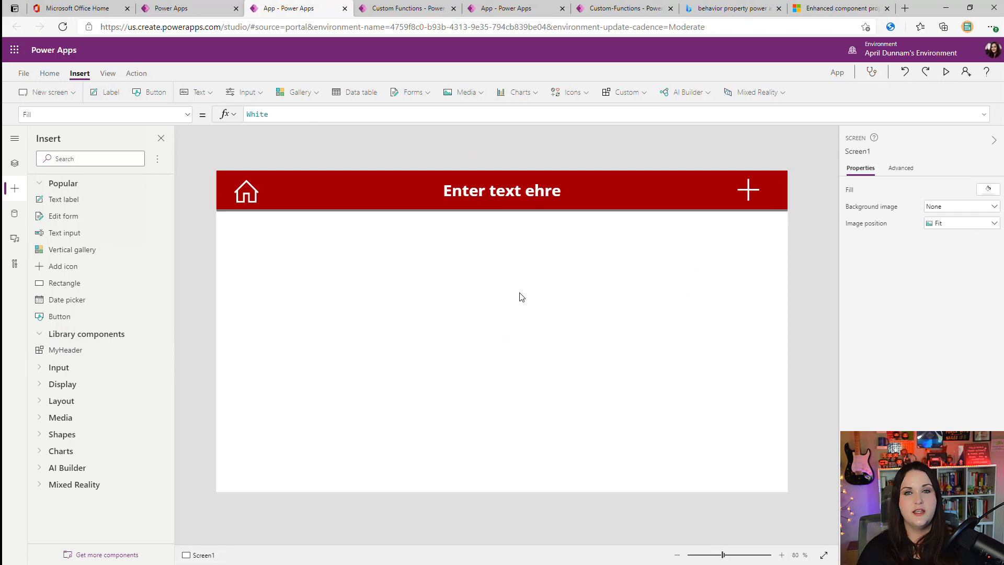